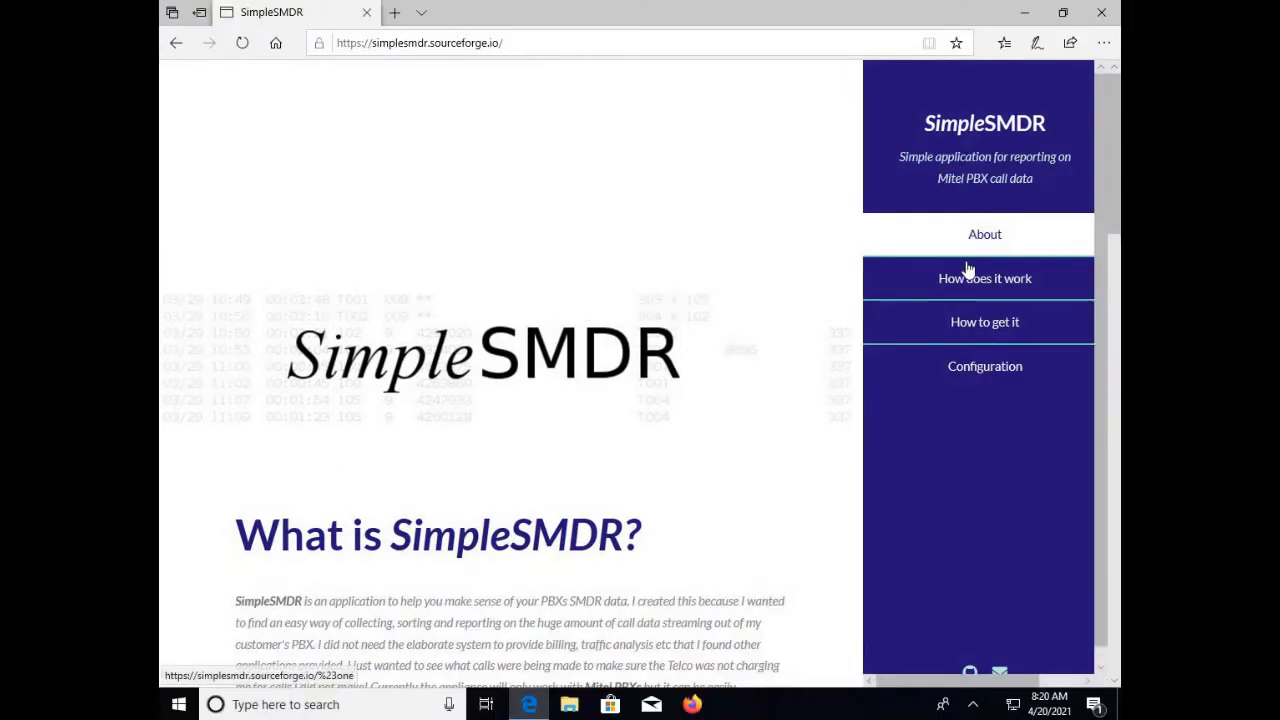
Download the zipped appliance SimpleSMDR.zip from the site's How to get it section and save it
click(970, 326)
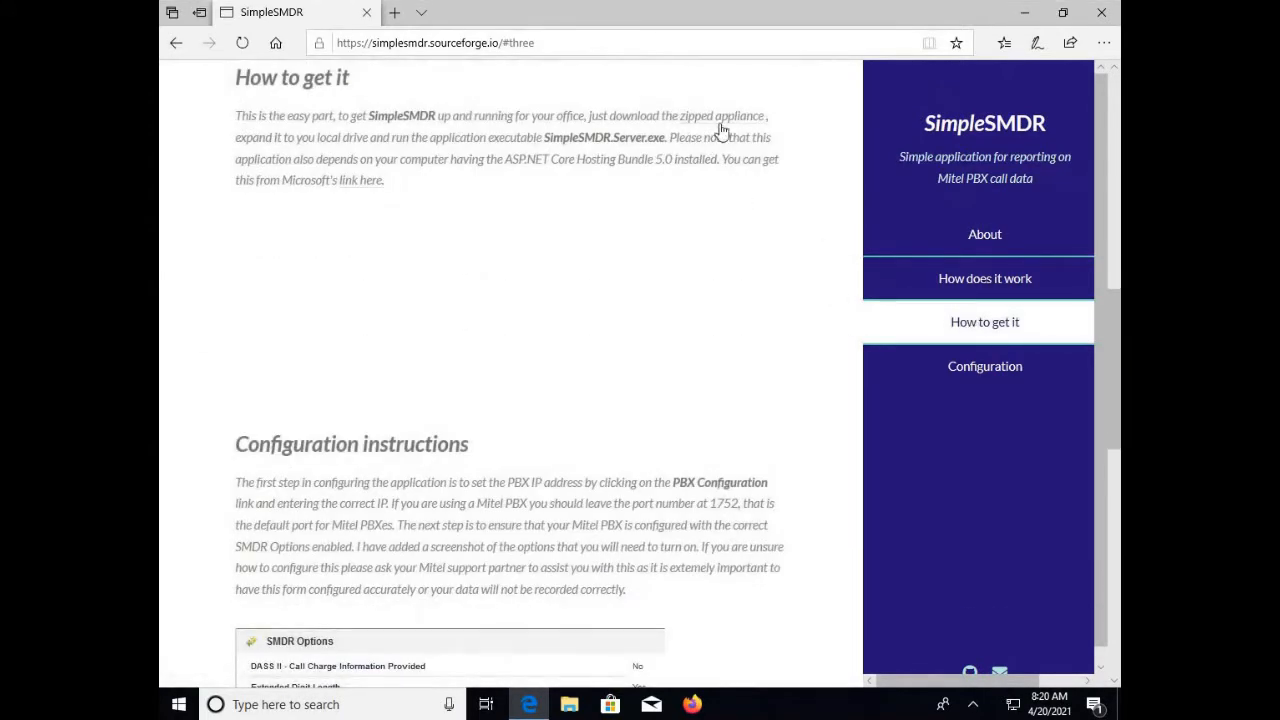
click(722, 120)
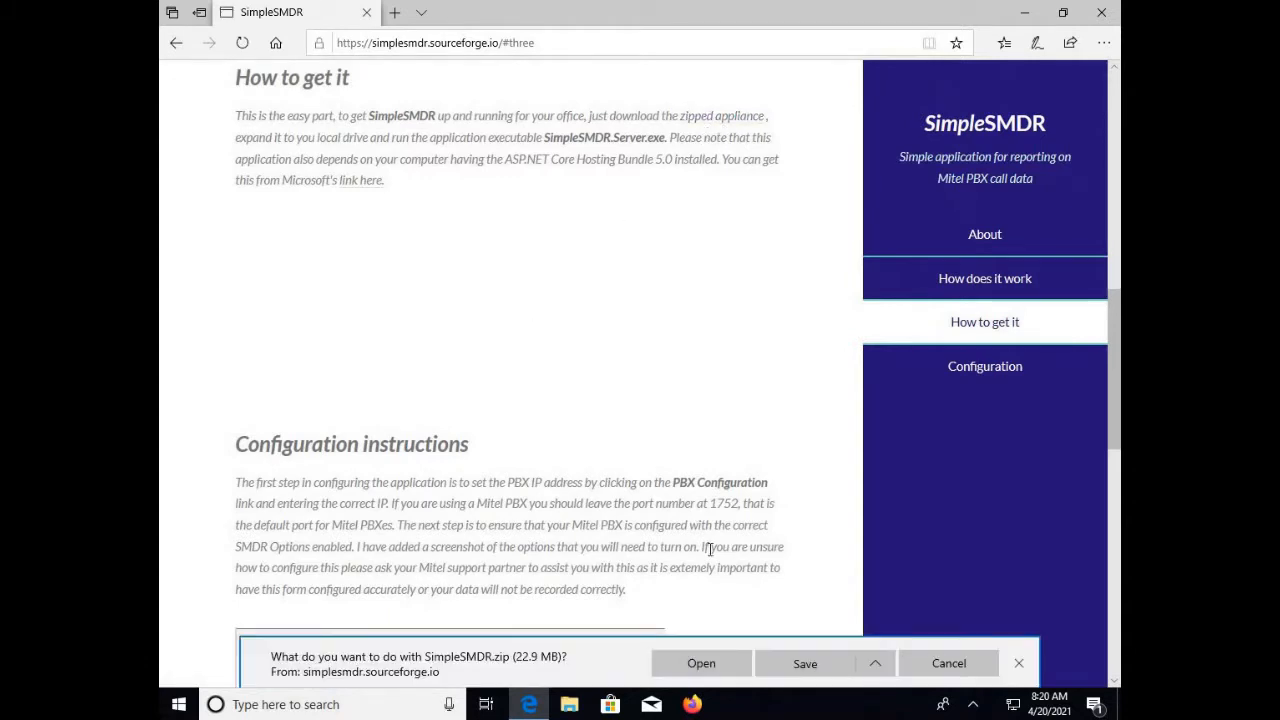
click(875, 663)
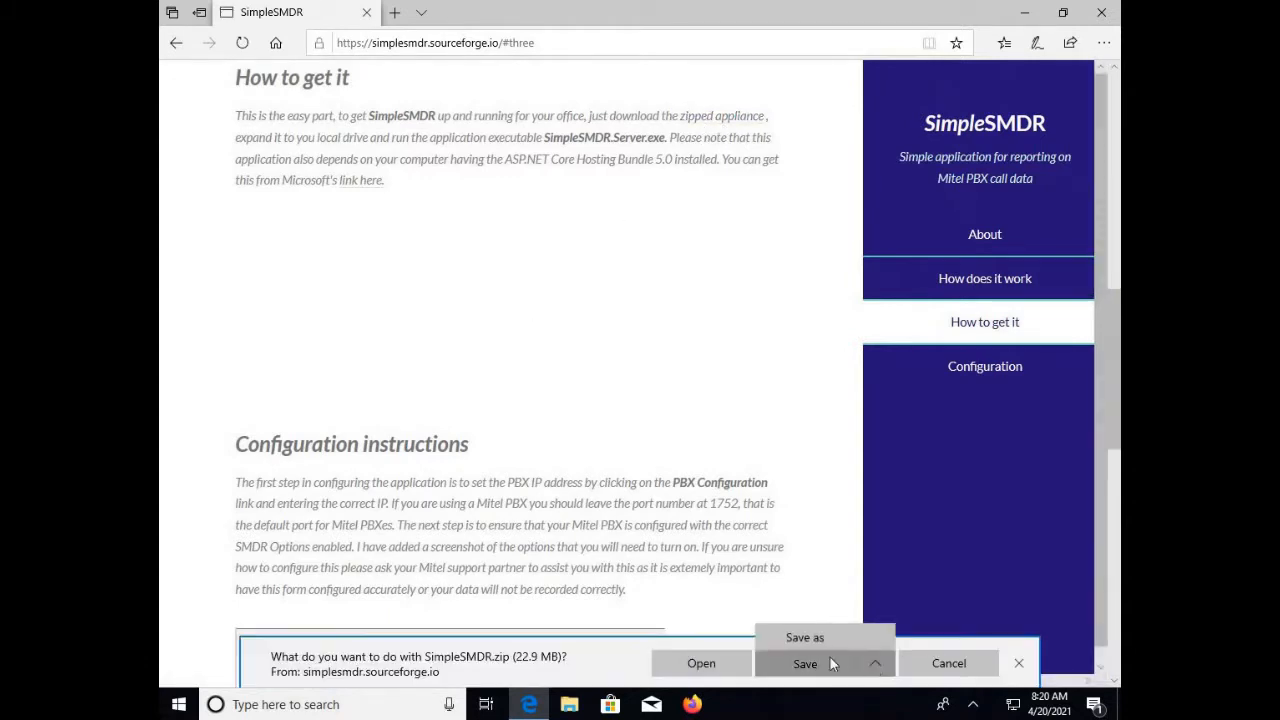
click(806, 666)
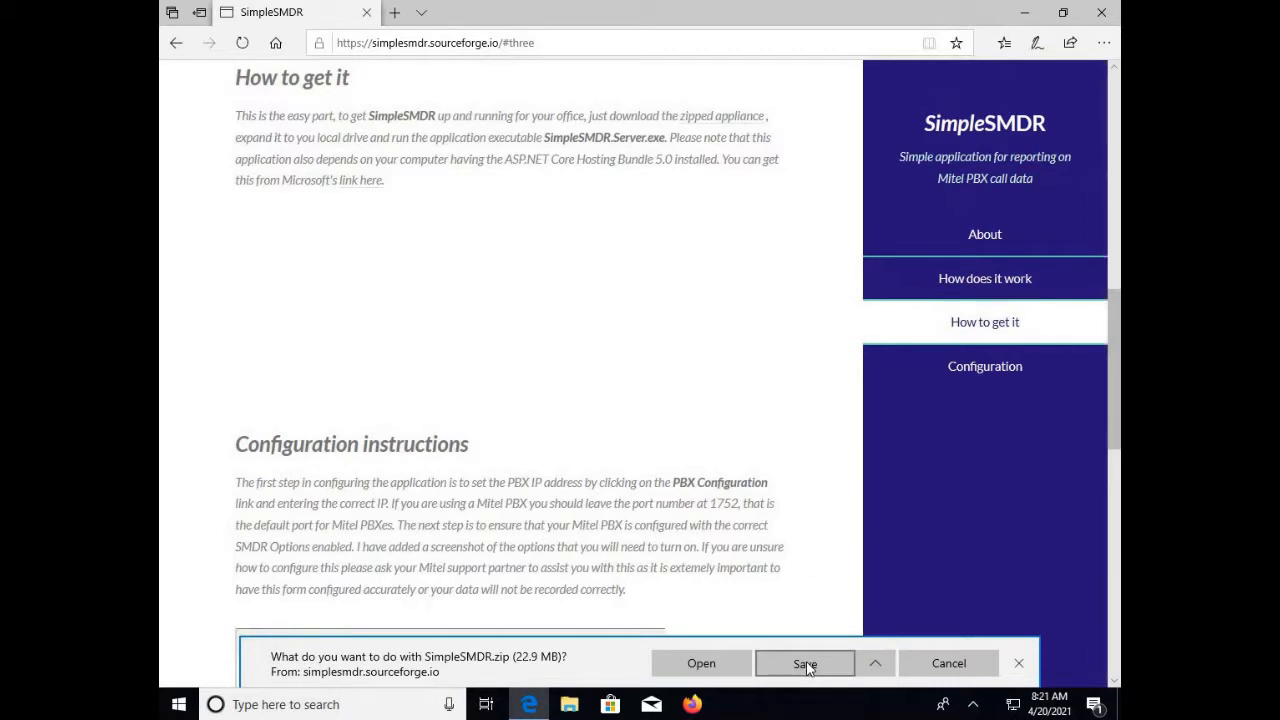
click(806, 665)
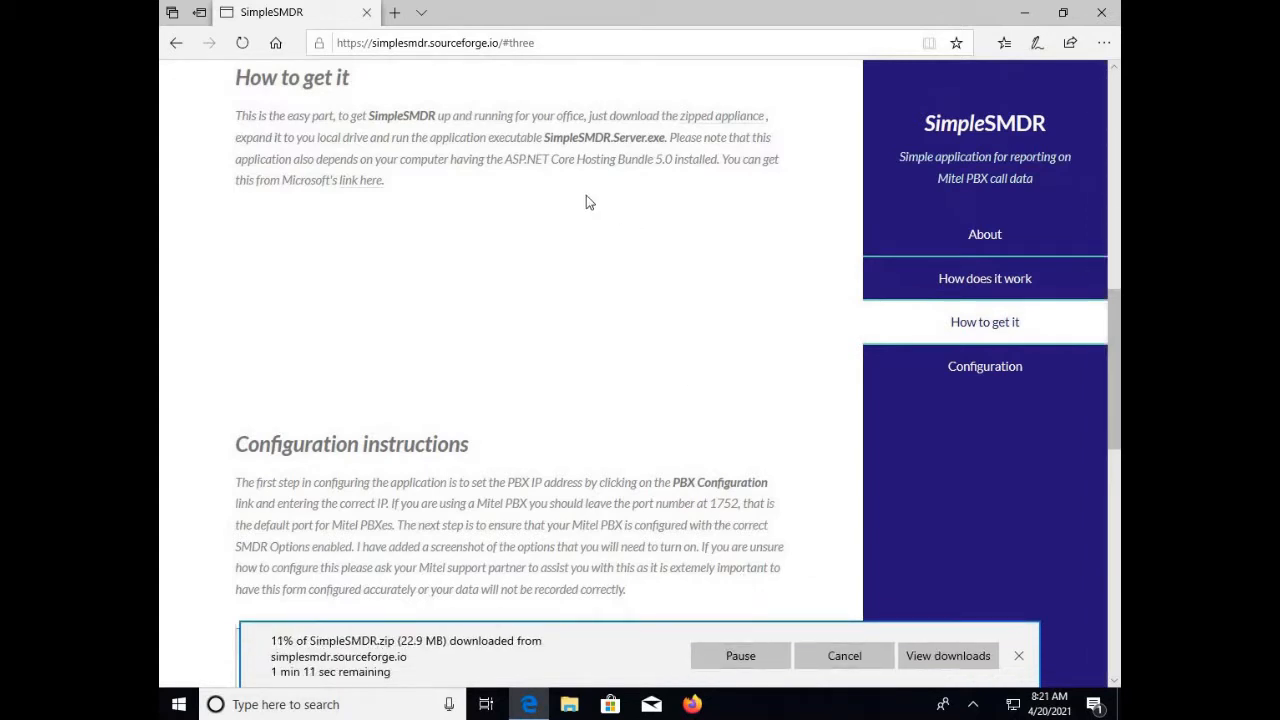
Follow the Microsoft link and save the Windows Hosting Bundle installer for ASP.NET Core Runtime 5.0.5
click(359, 190)
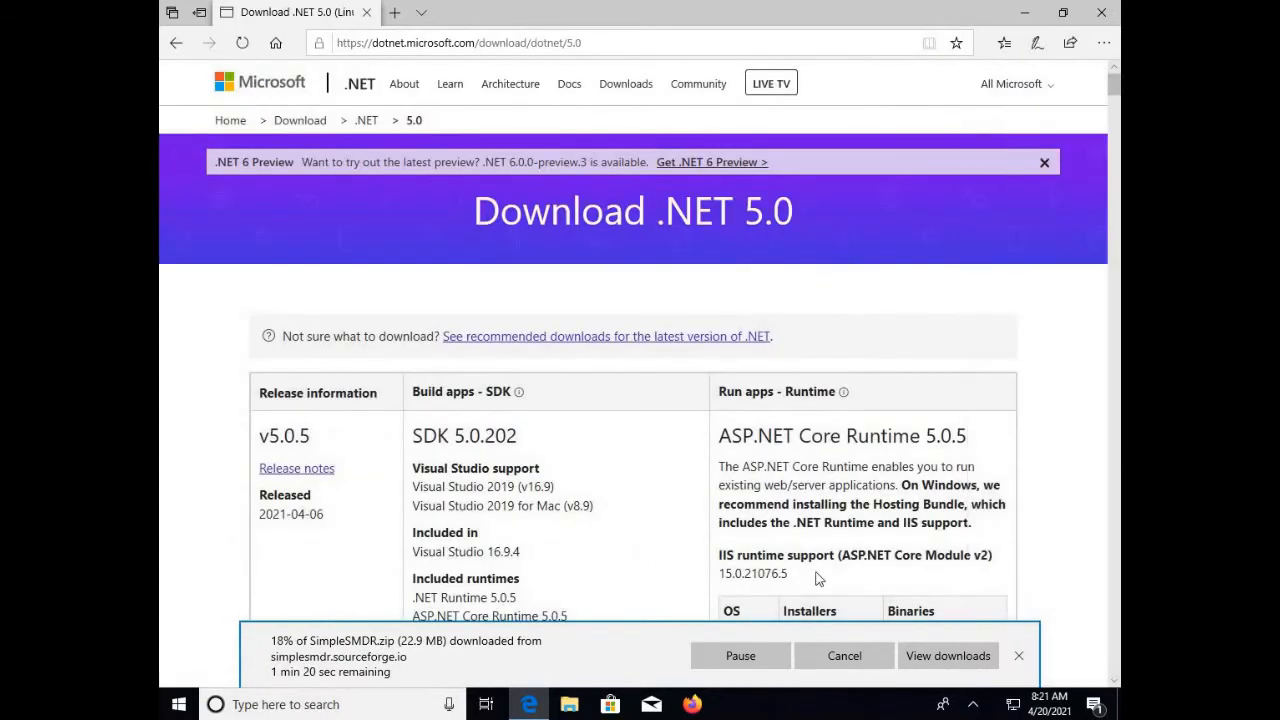
scroll(822, 577, down, 3)
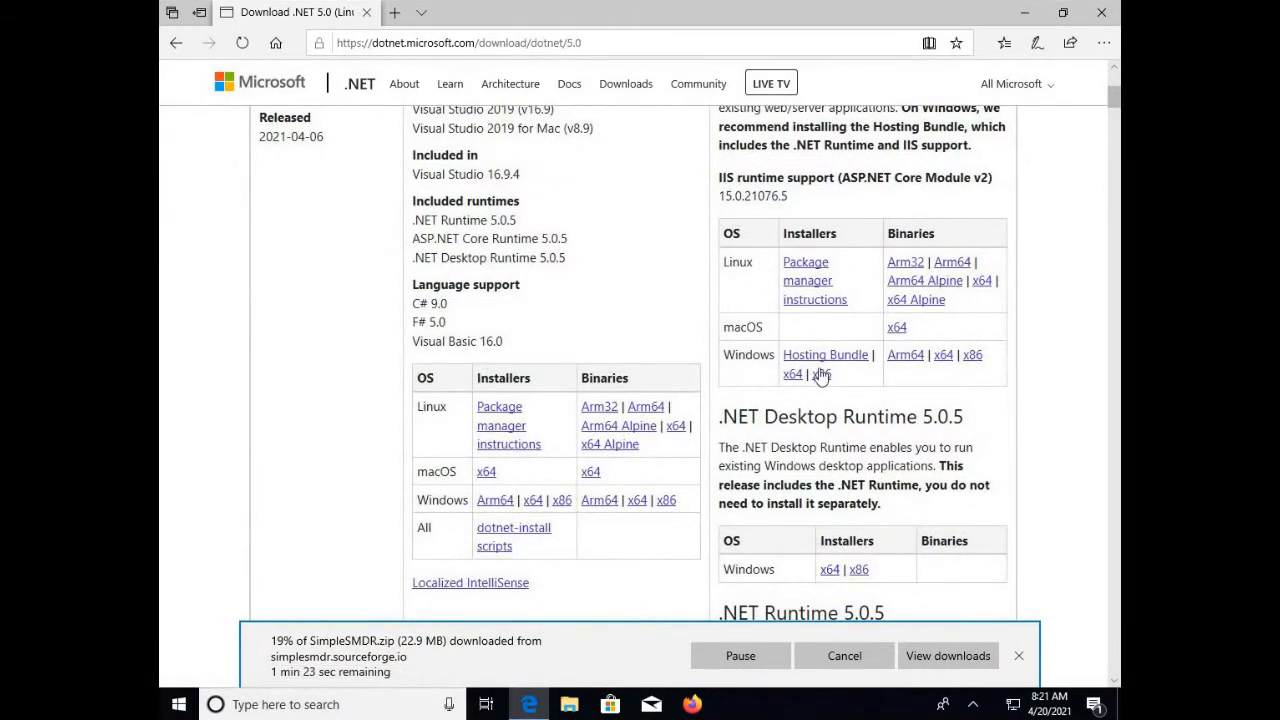
click(822, 356)
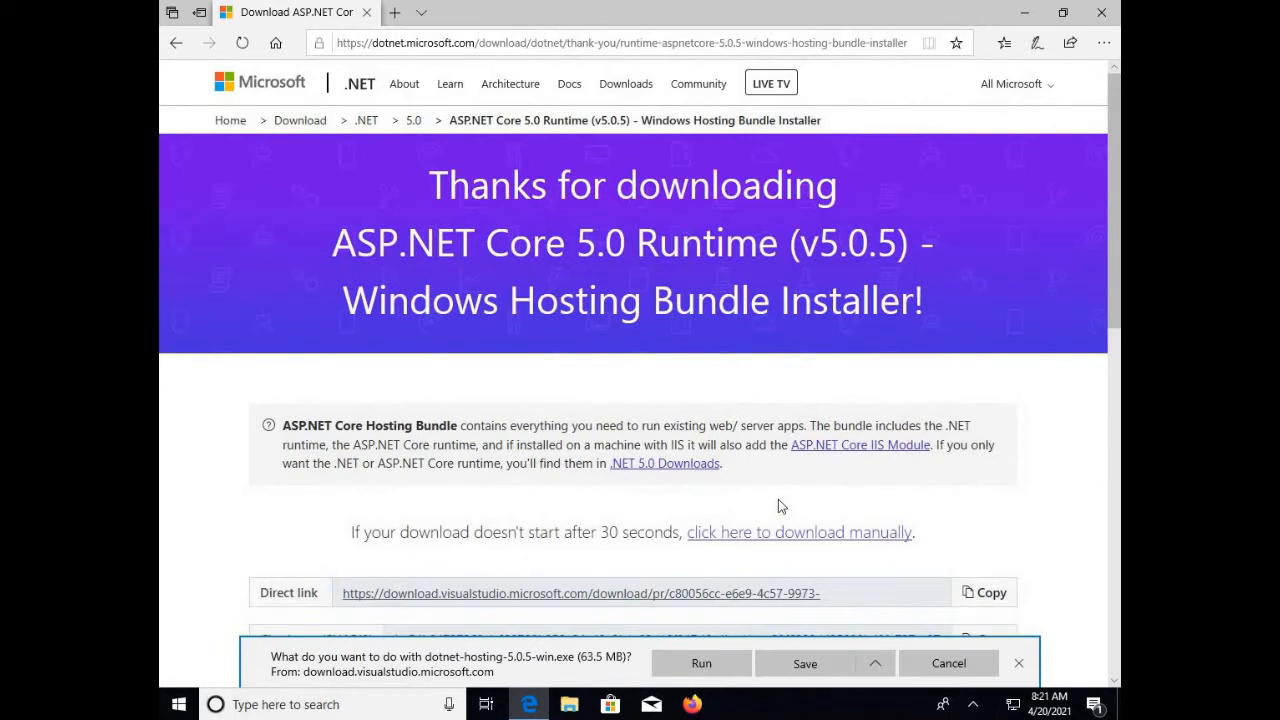
click(806, 665)
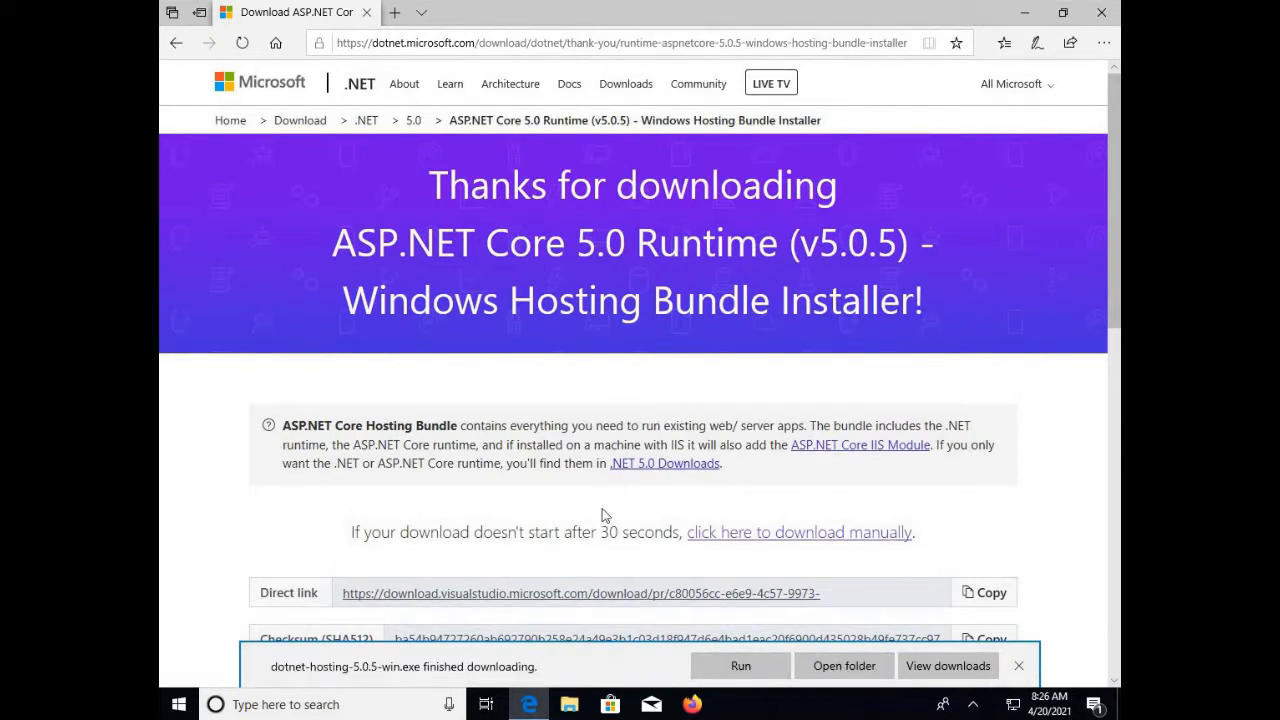
Install dotnet-hosting-5.0.5-win from the download folder, accepting the license terms and allowing it to make changes
click(842, 668)
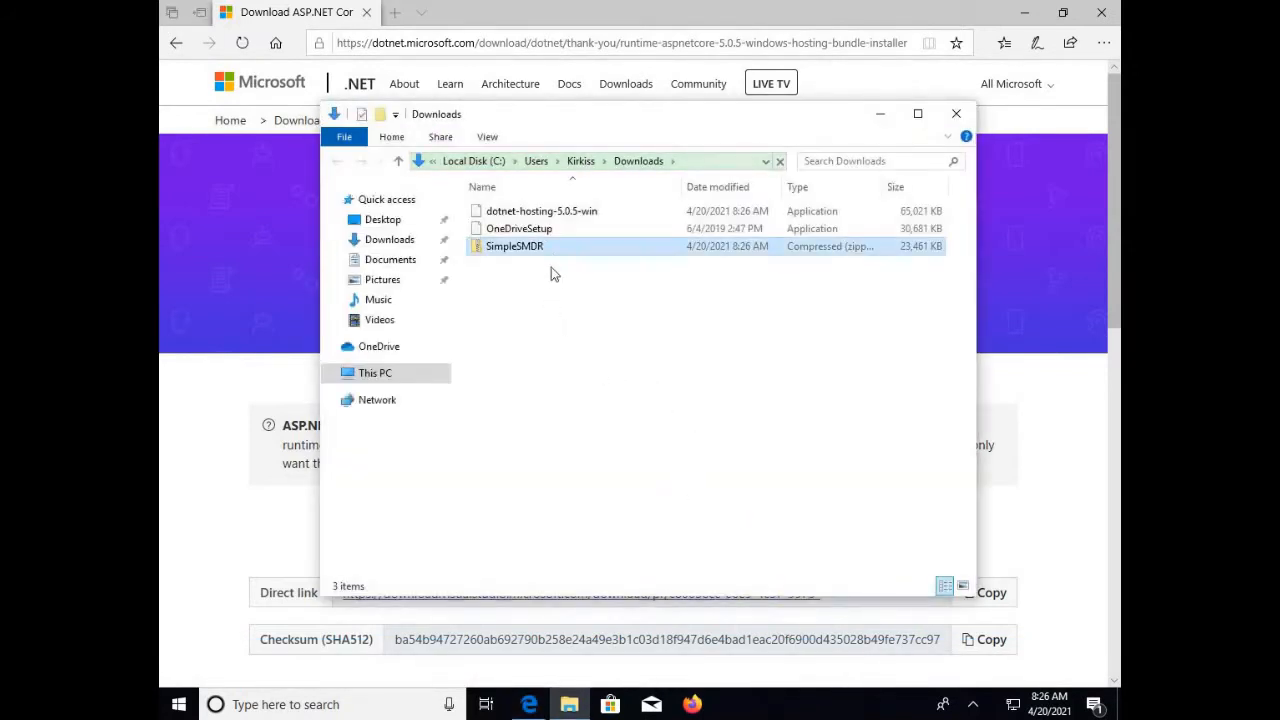
double_click(543, 214)
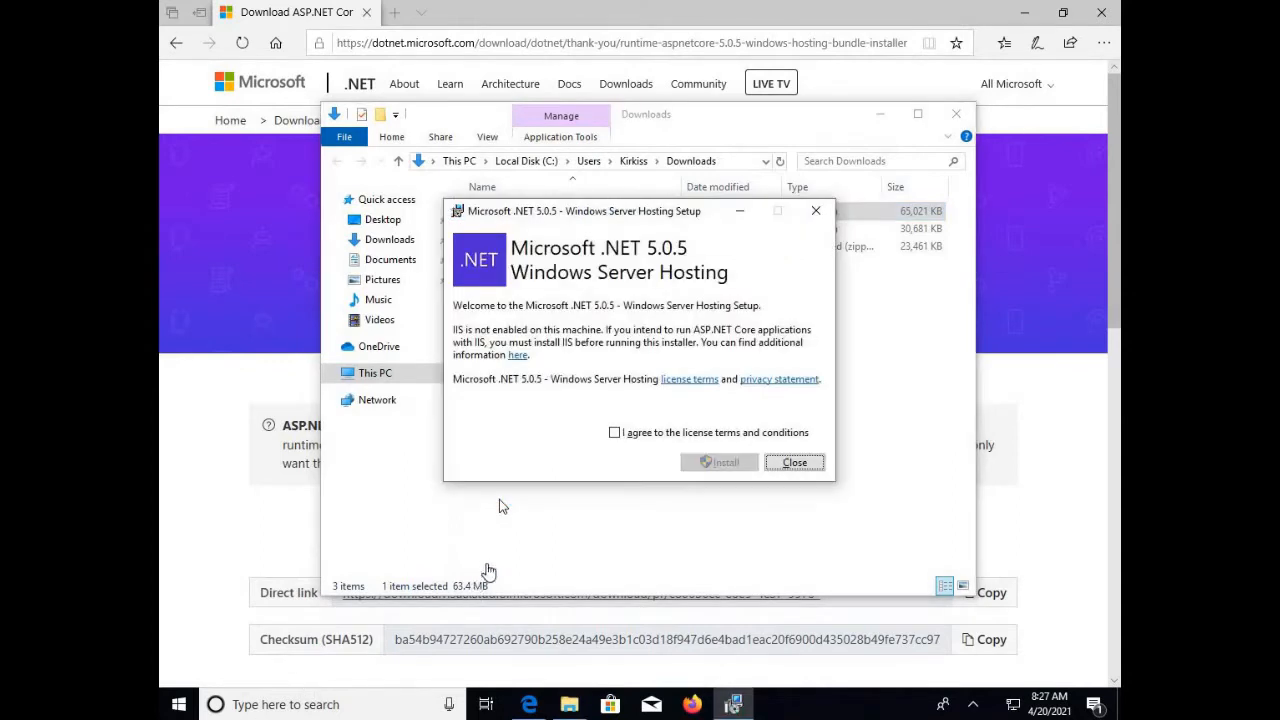
click(624, 437)
click(722, 462)
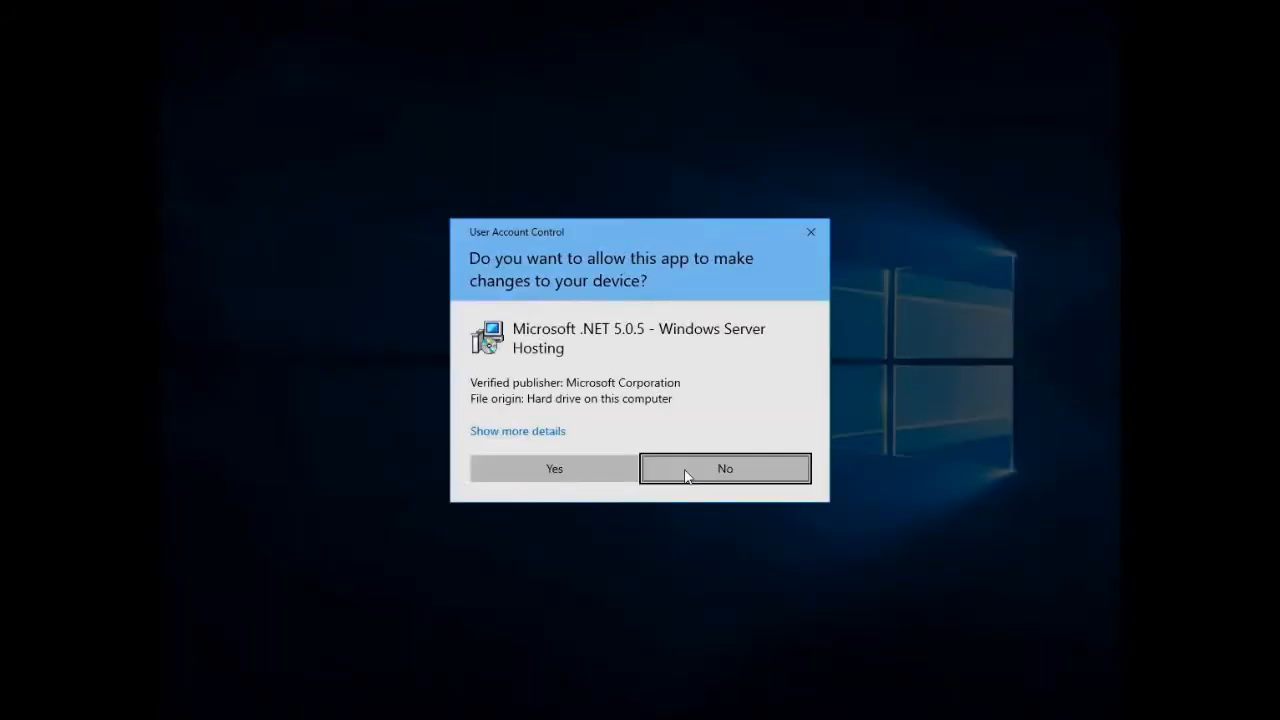
click(582, 479)
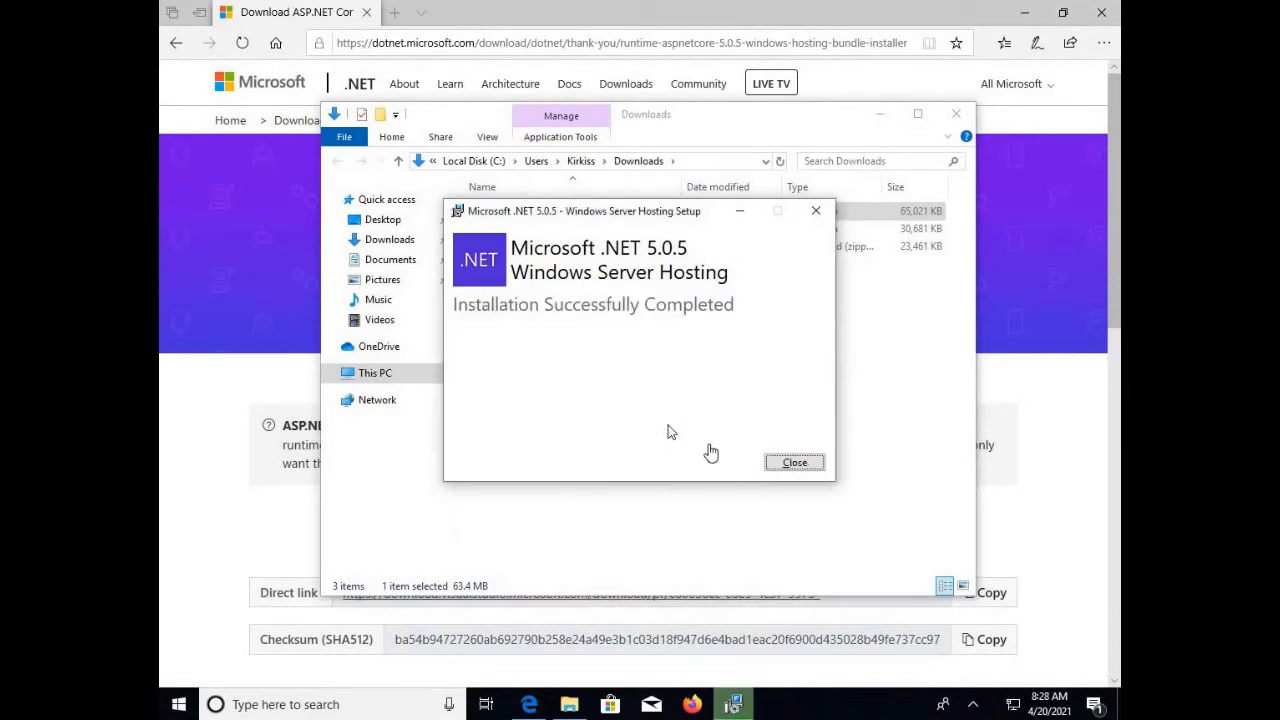
click(798, 464)
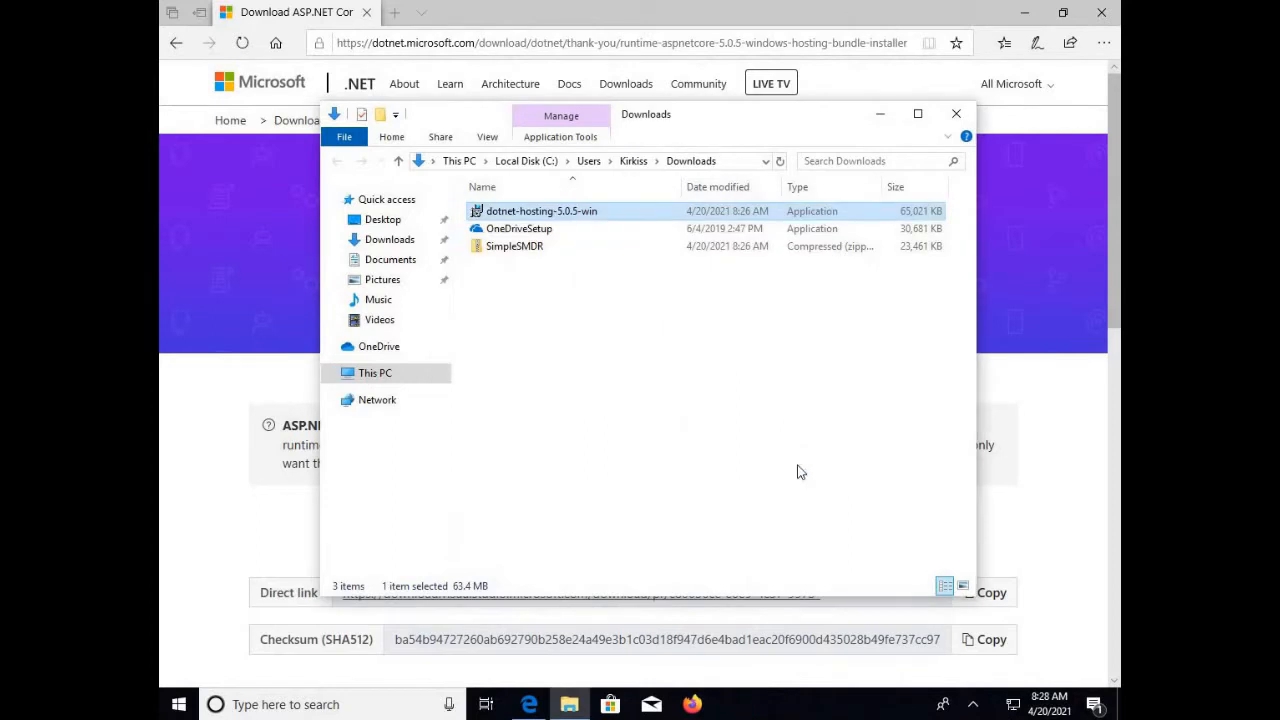
Extract the SimpleSMDR zip file to C:\SimpleSMDR
double_click(520, 250)
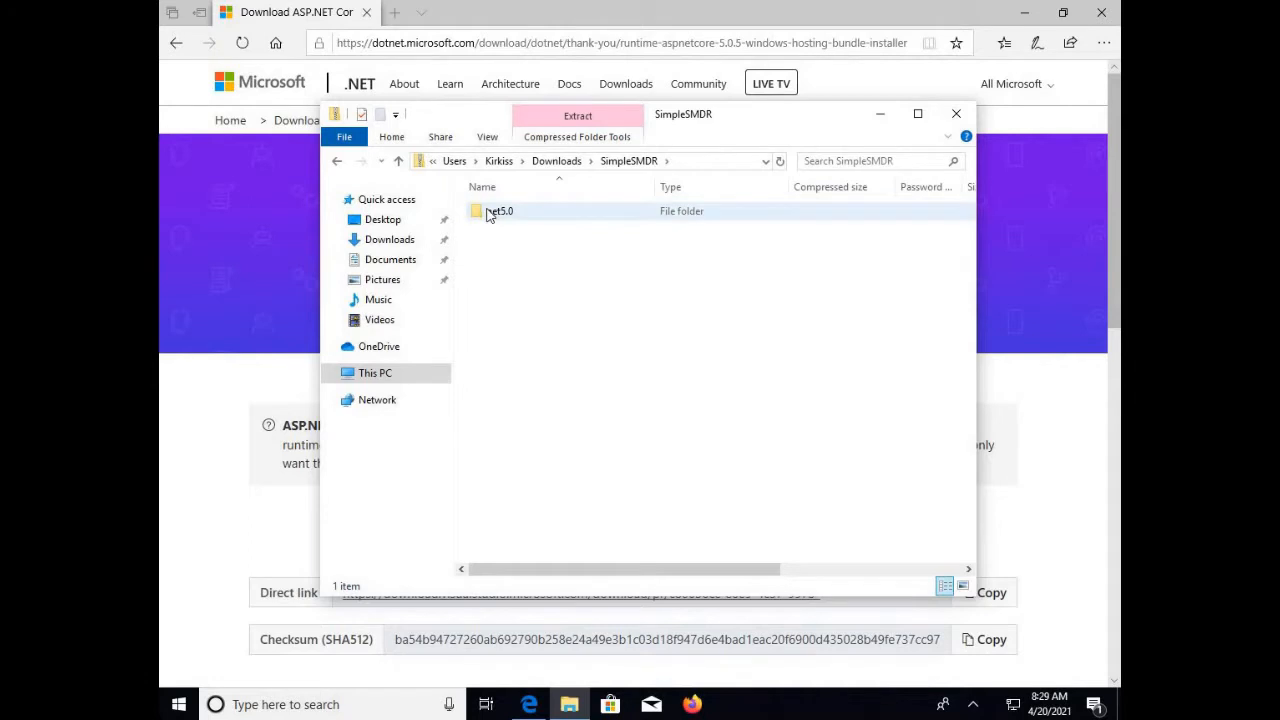
click(556, 161)
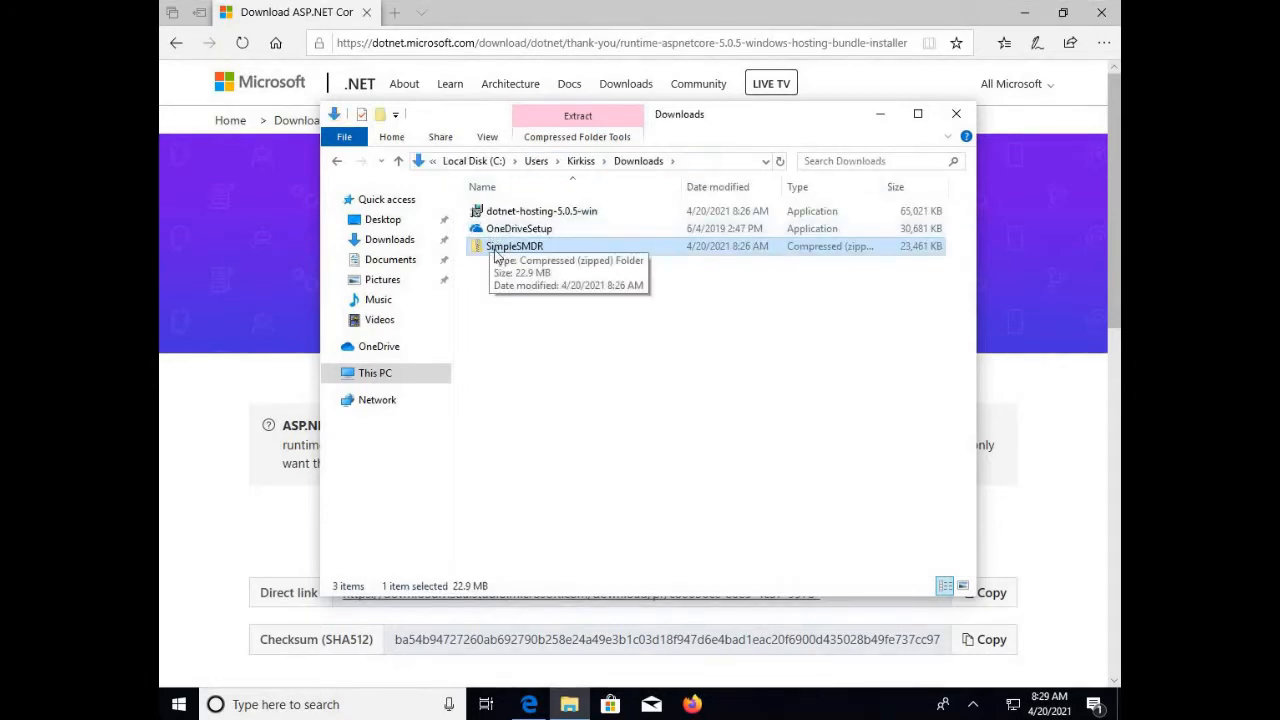
right_click(498, 251)
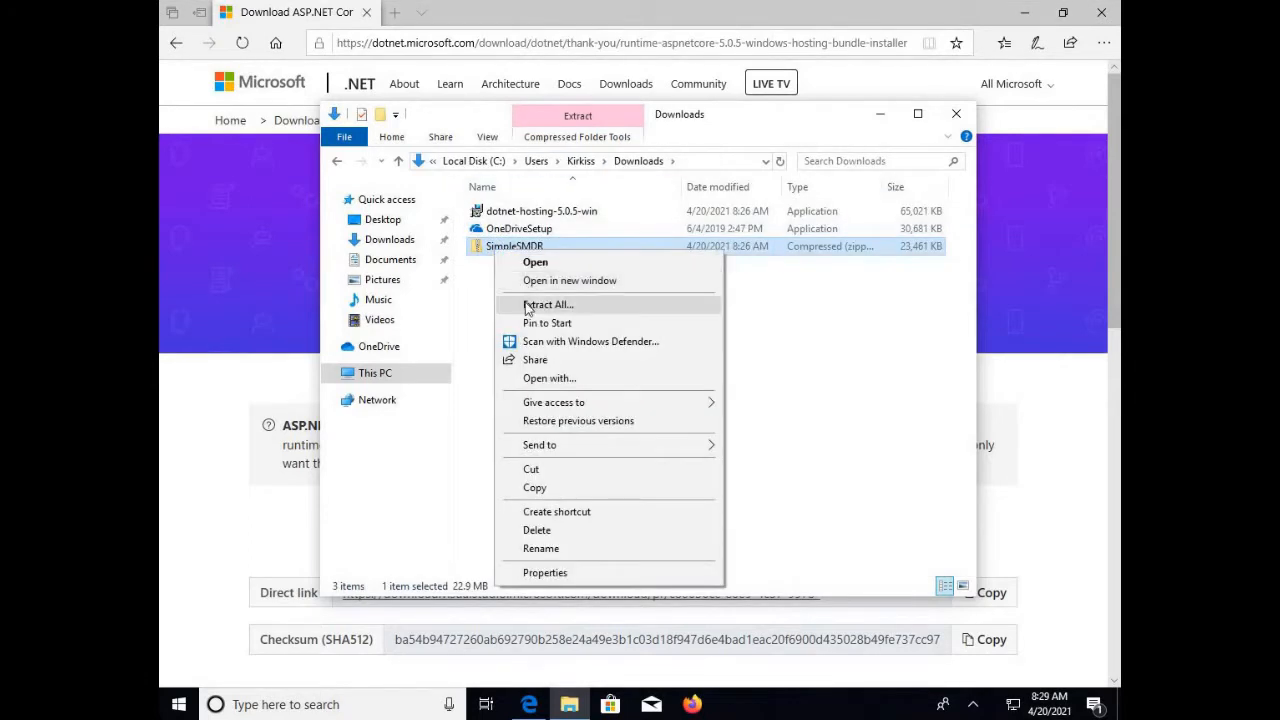
click(528, 305)
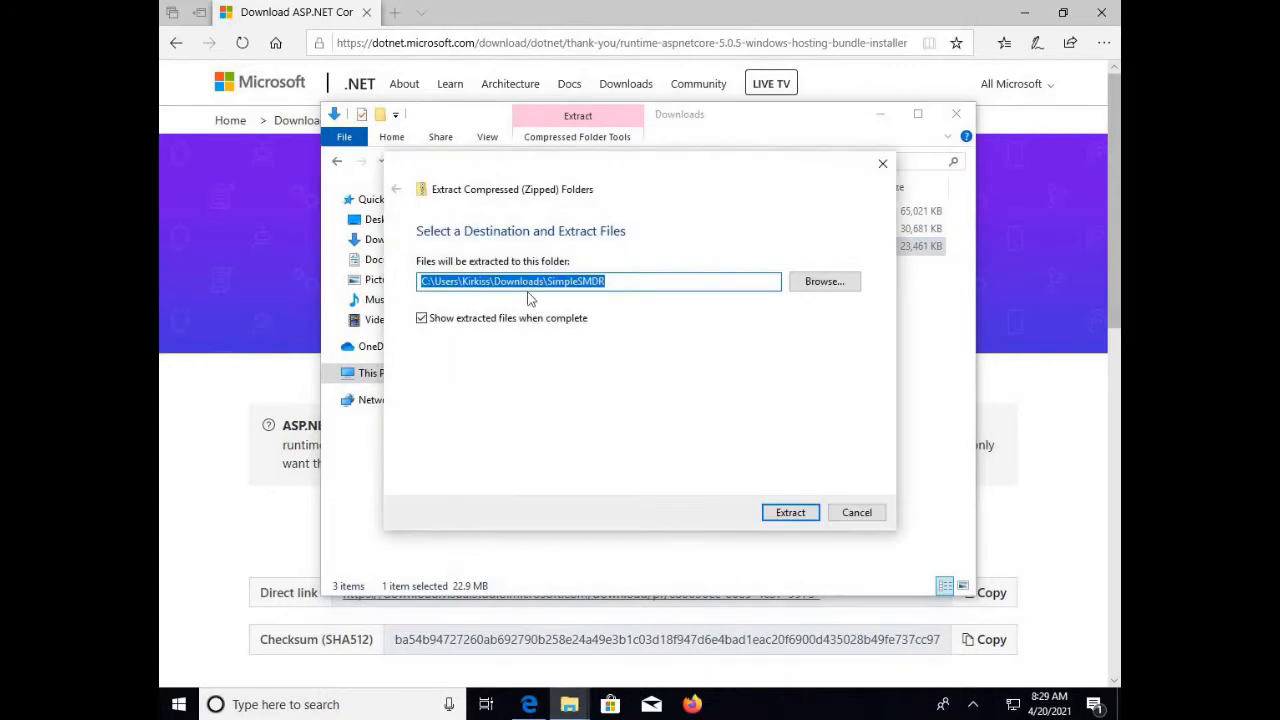
drag(548, 284, 436, 282)
key(BackSpace)
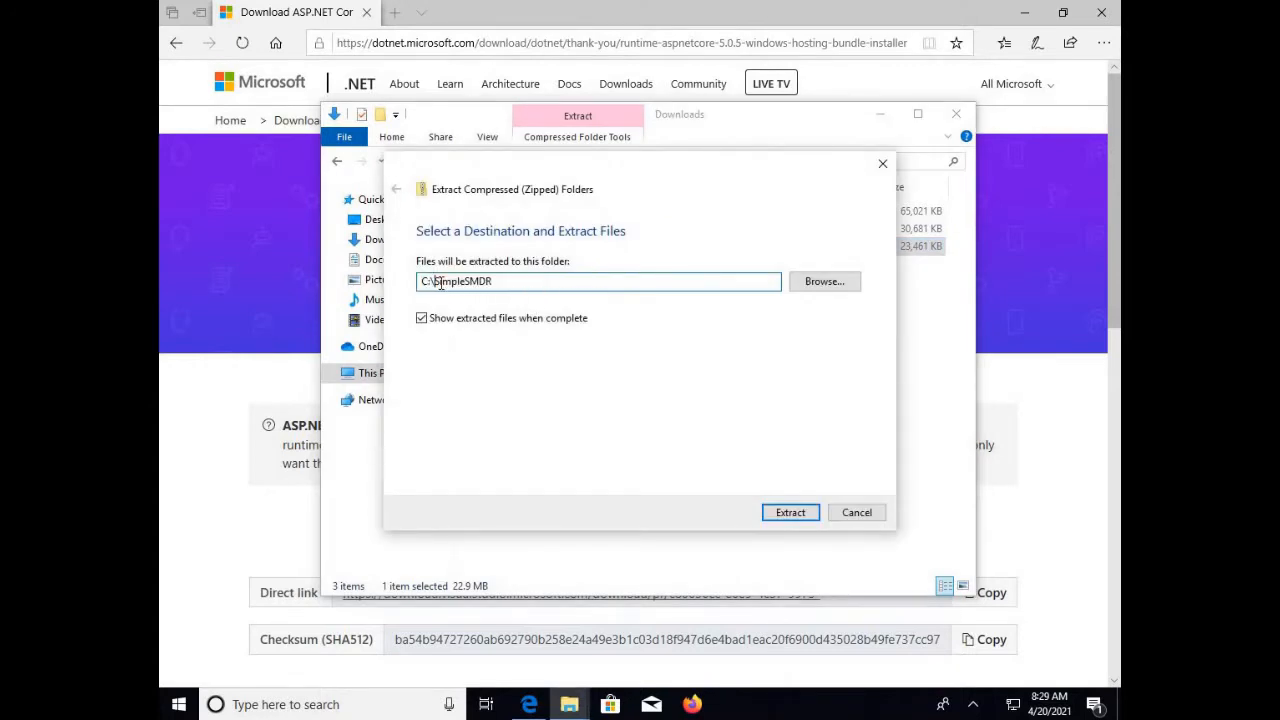
click(785, 513)
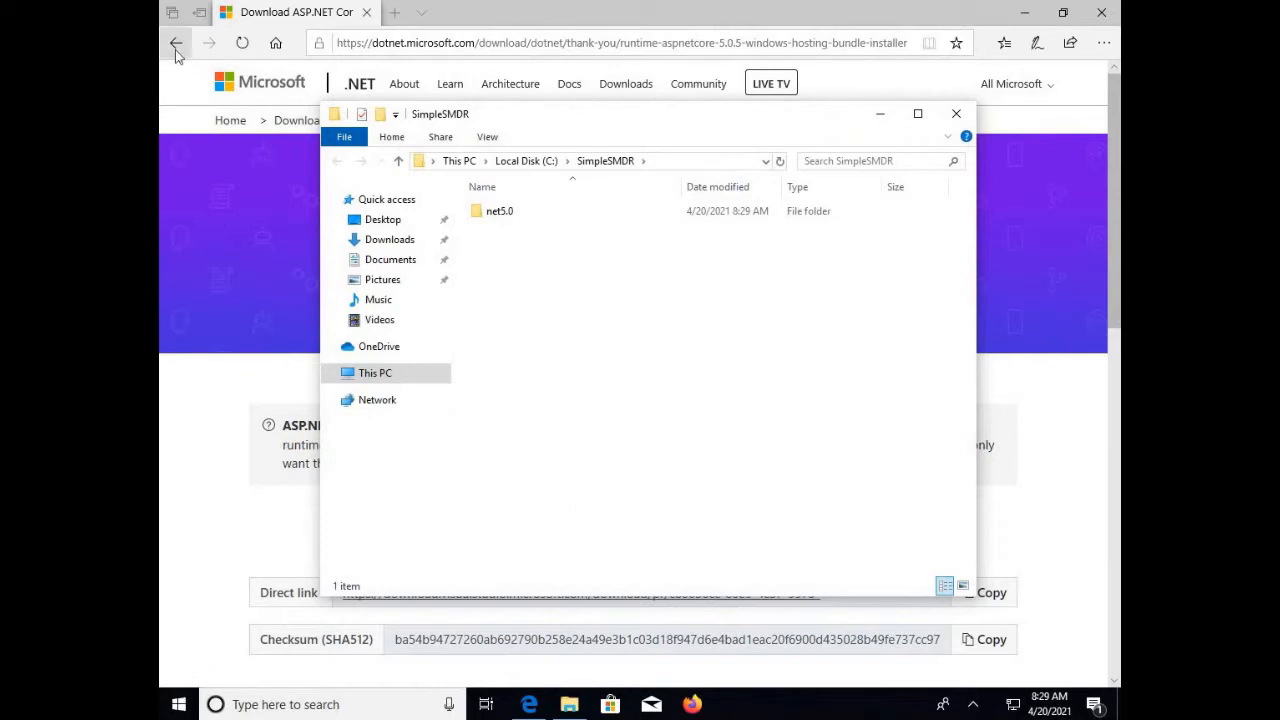
Return to the SimpleSMDR site in the browser and examine the configuration instructions and required SMDR Options
click(175, 51)
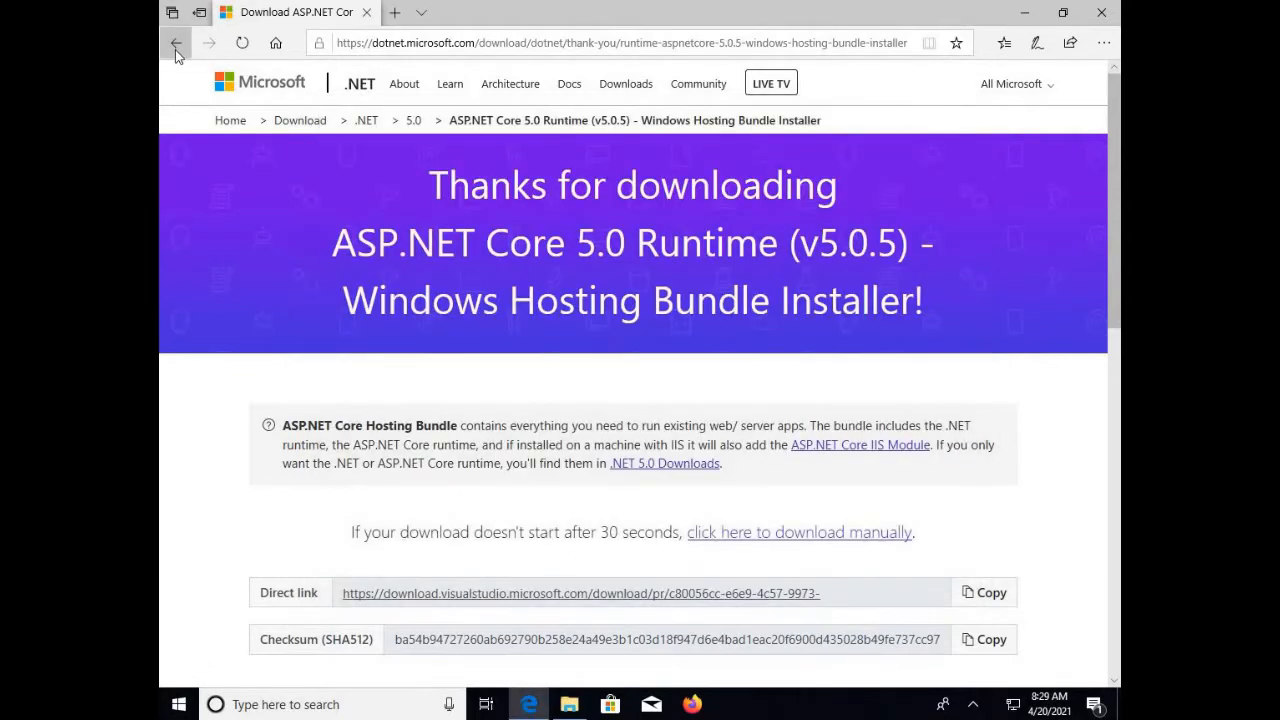
click(177, 54)
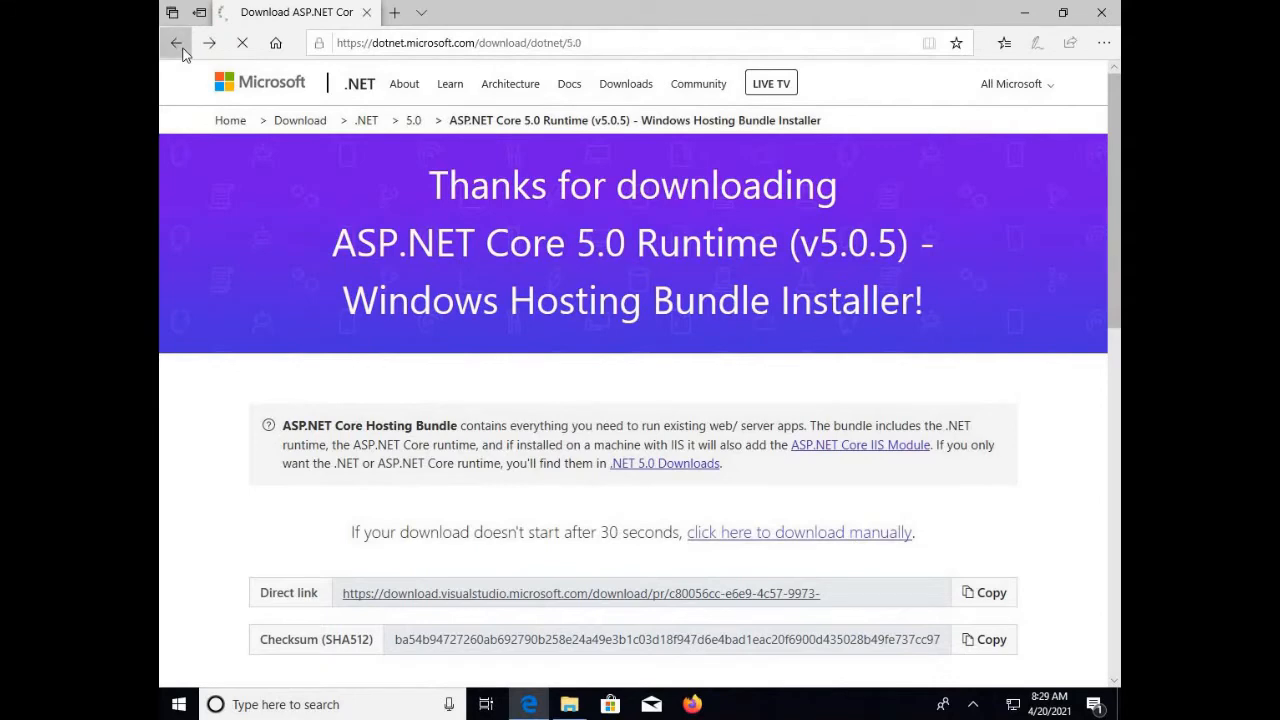
click(177, 50)
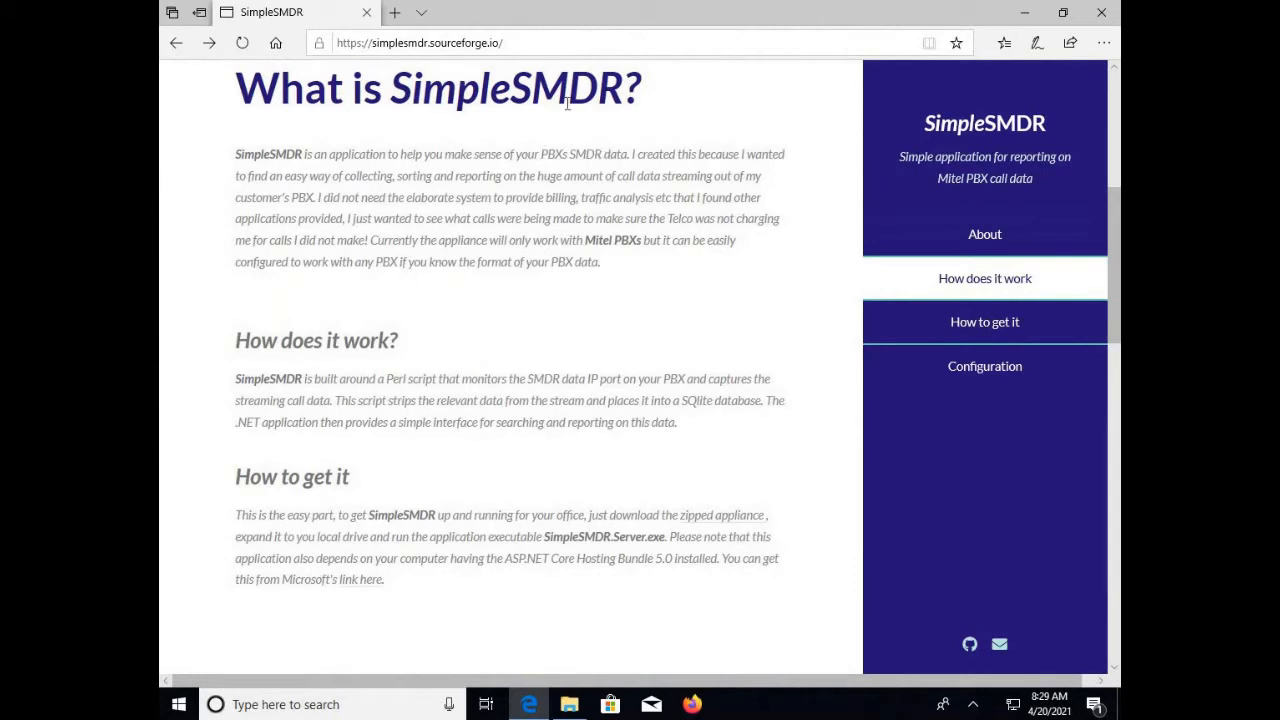
click(525, 44)
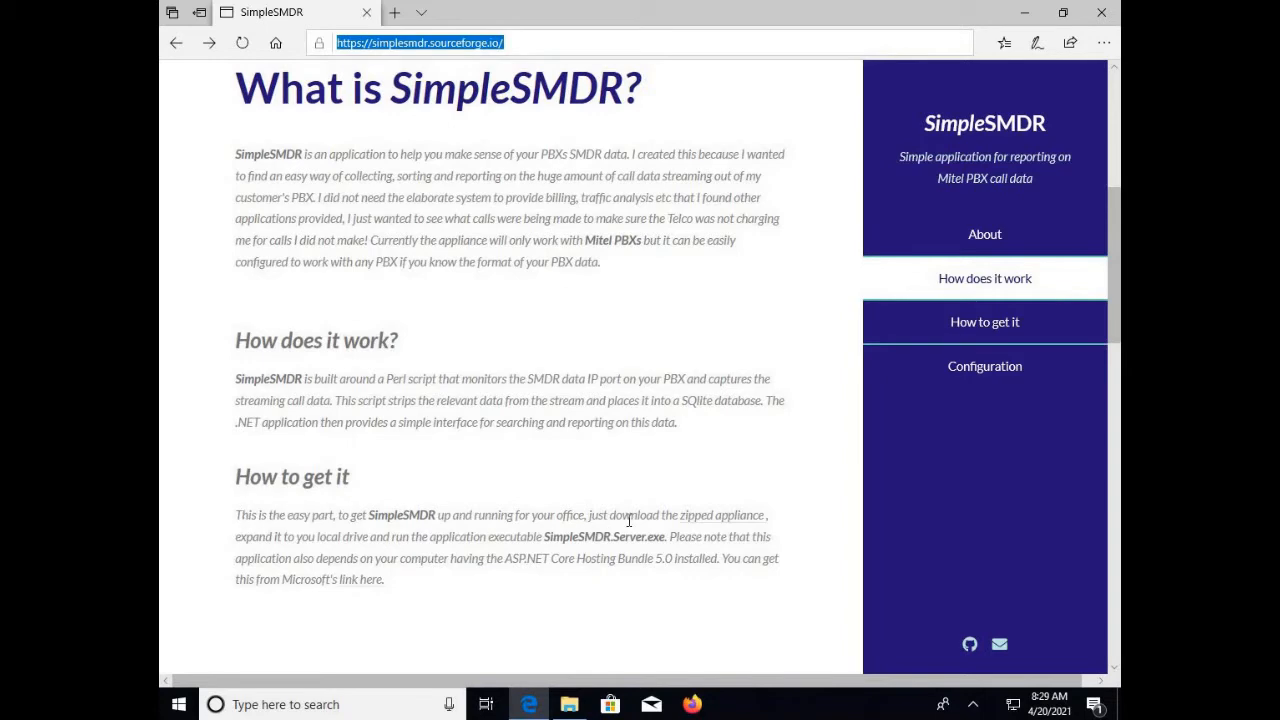
scroll(652, 535, down, 6)
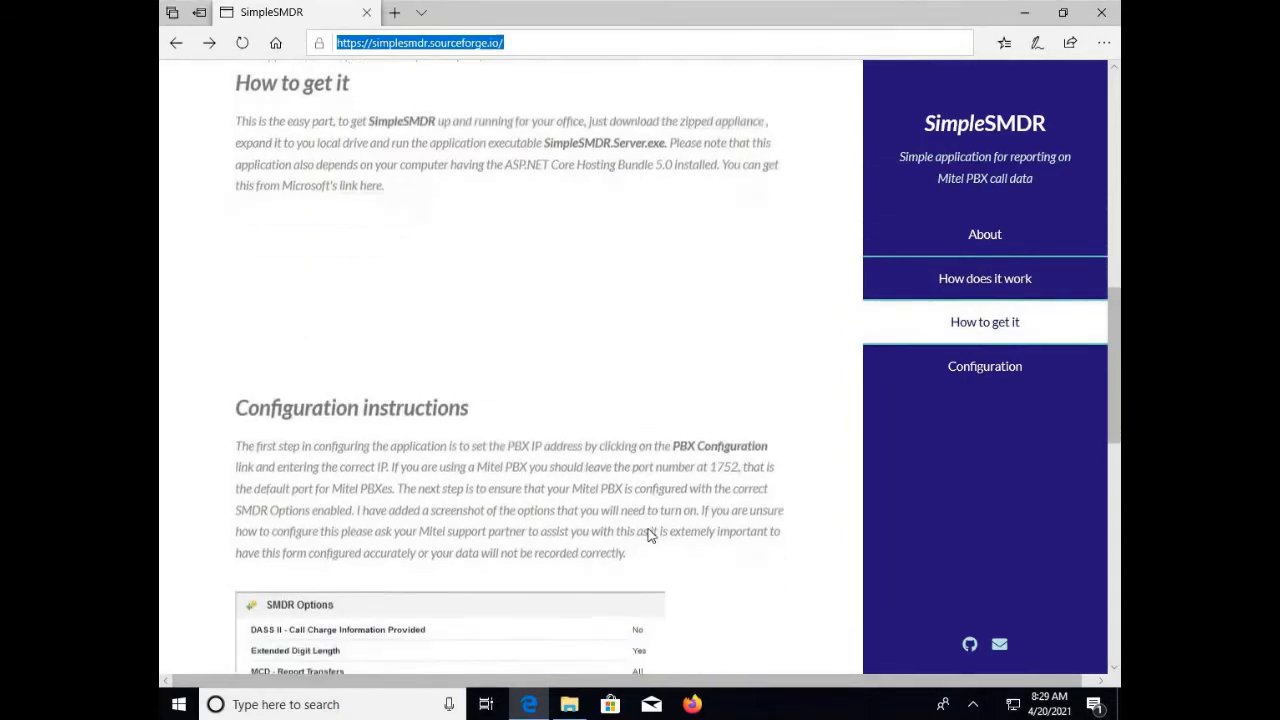
scroll(649, 535, down, 1)
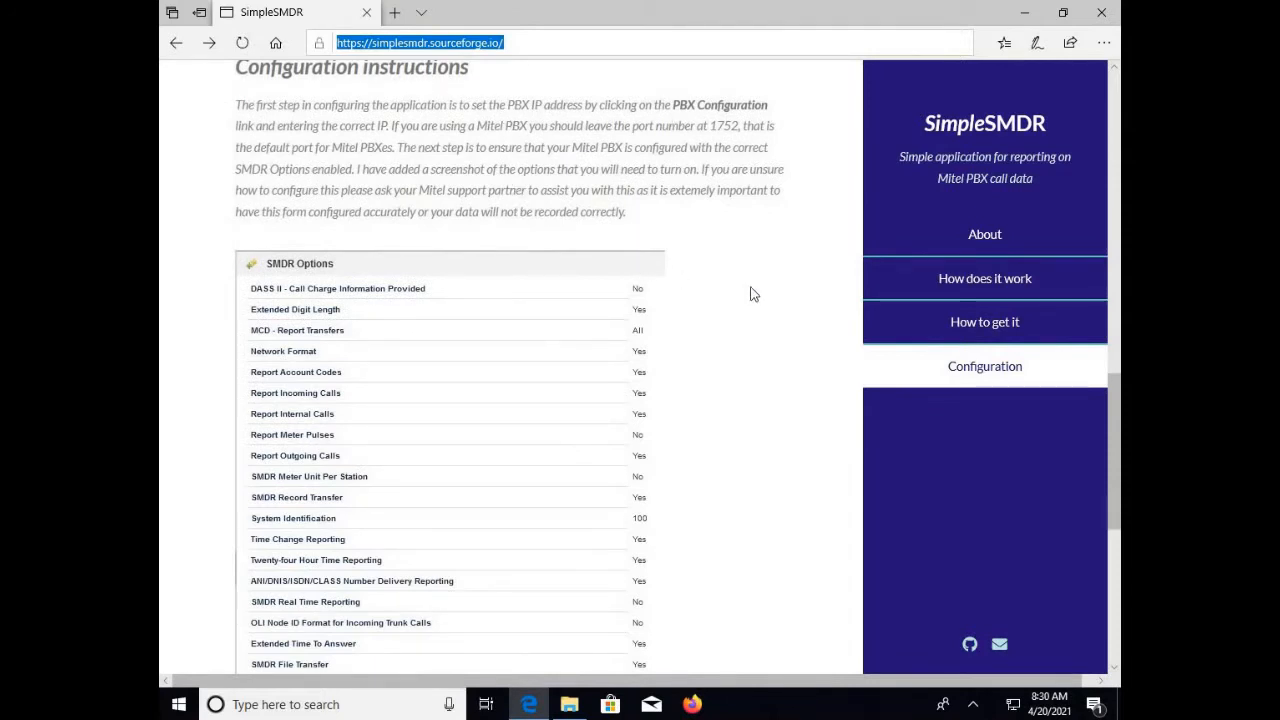
scroll(753, 294, down, 1)
scroll(753, 294, down, 1)
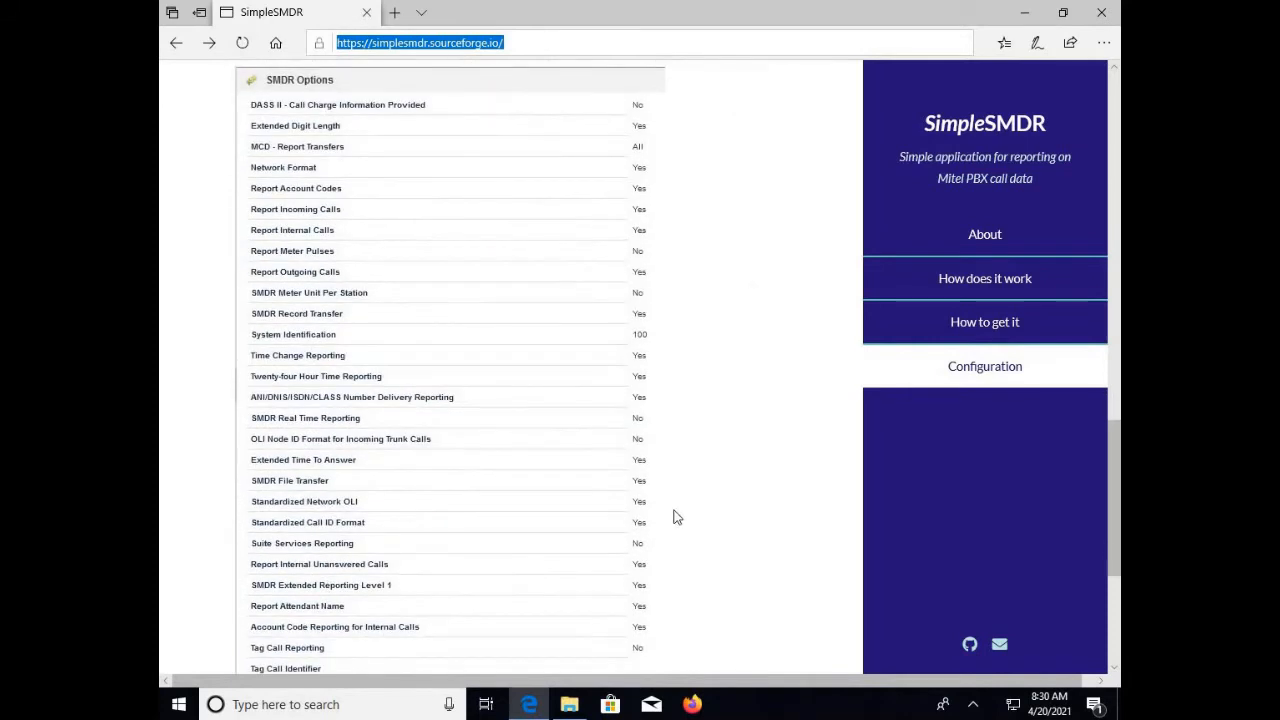
Switch to Firefox and make its address field ready for entry
click(692, 704)
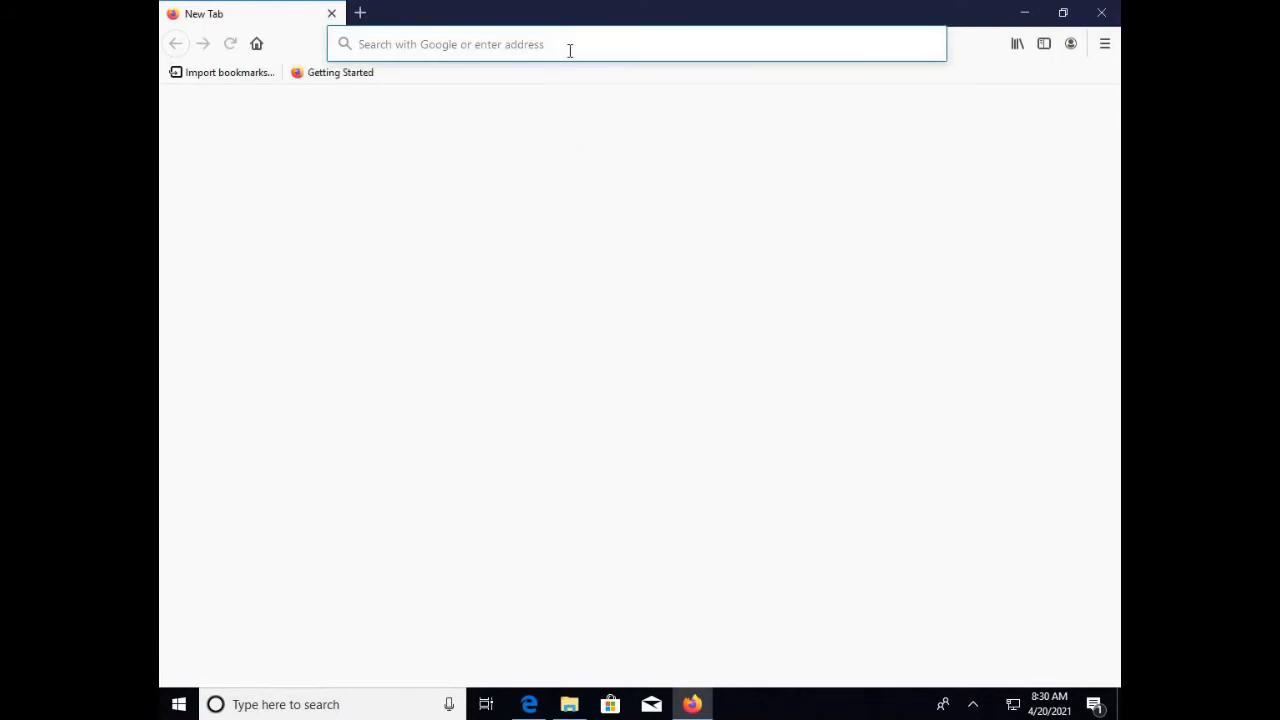
click(570, 51)
key(Down)
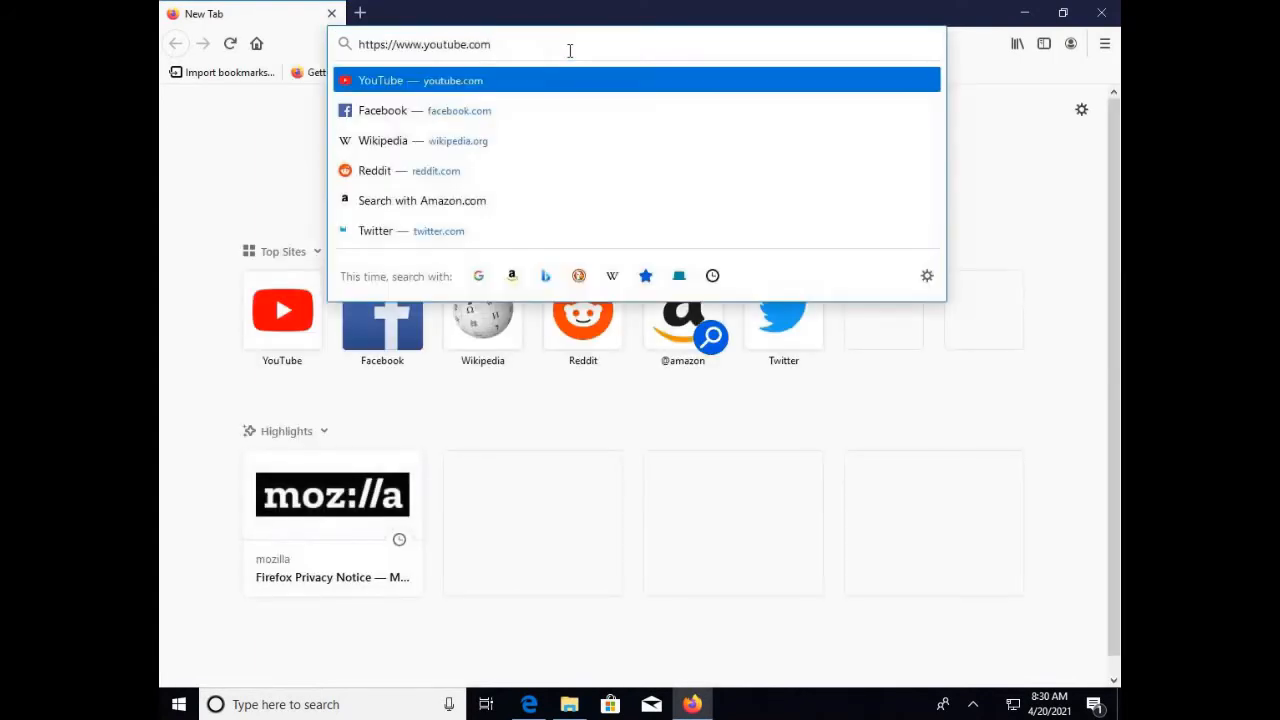
key(Page_Up)
key(Page_Up)
key(Page_Up)
key(BackSpace)
key(BackSpace)
key(BackSpace)
key(BackSpace)
key(BackSpace)
key(BackSpace)
key(BackSpace)
key(BackSpace)
key(BackSpace)
key(BackSpace)
key(BackSpace)
key(BackSpace)
key(BackSpace)
key(BackSpace)
key(BackSpace)
key(BackSpace)
key(BackSpace)
key(BackSpace)
key(BackSpace)
key(BackSpace)
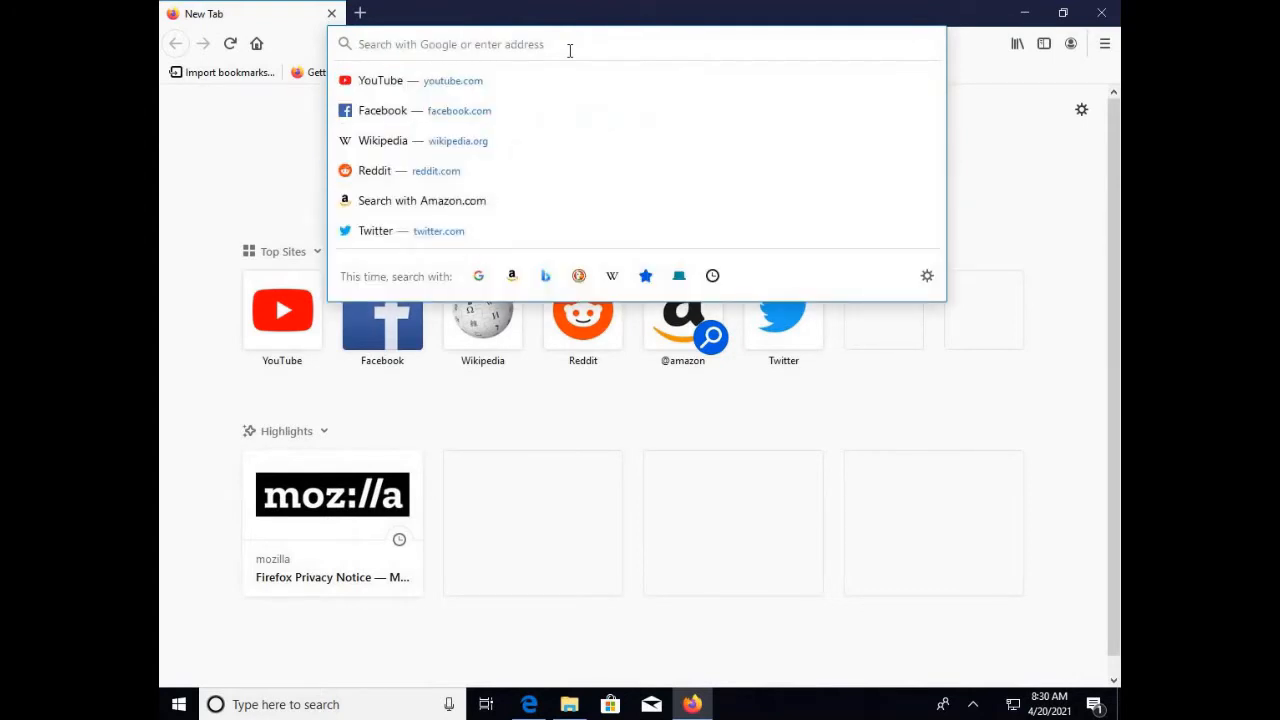
Open the PBX web interface at 192.168.99.111 and continue past the certificate warning to the login page
text(192.168.)
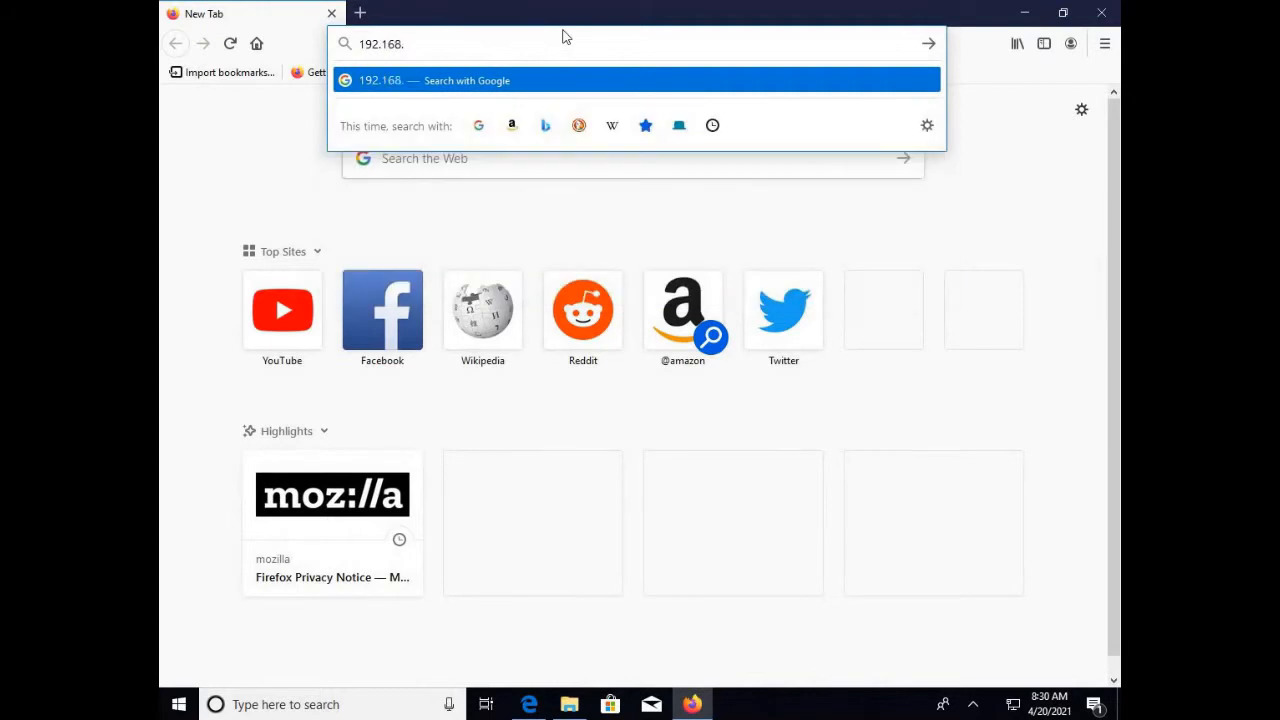
text(99.111)
key(Return)
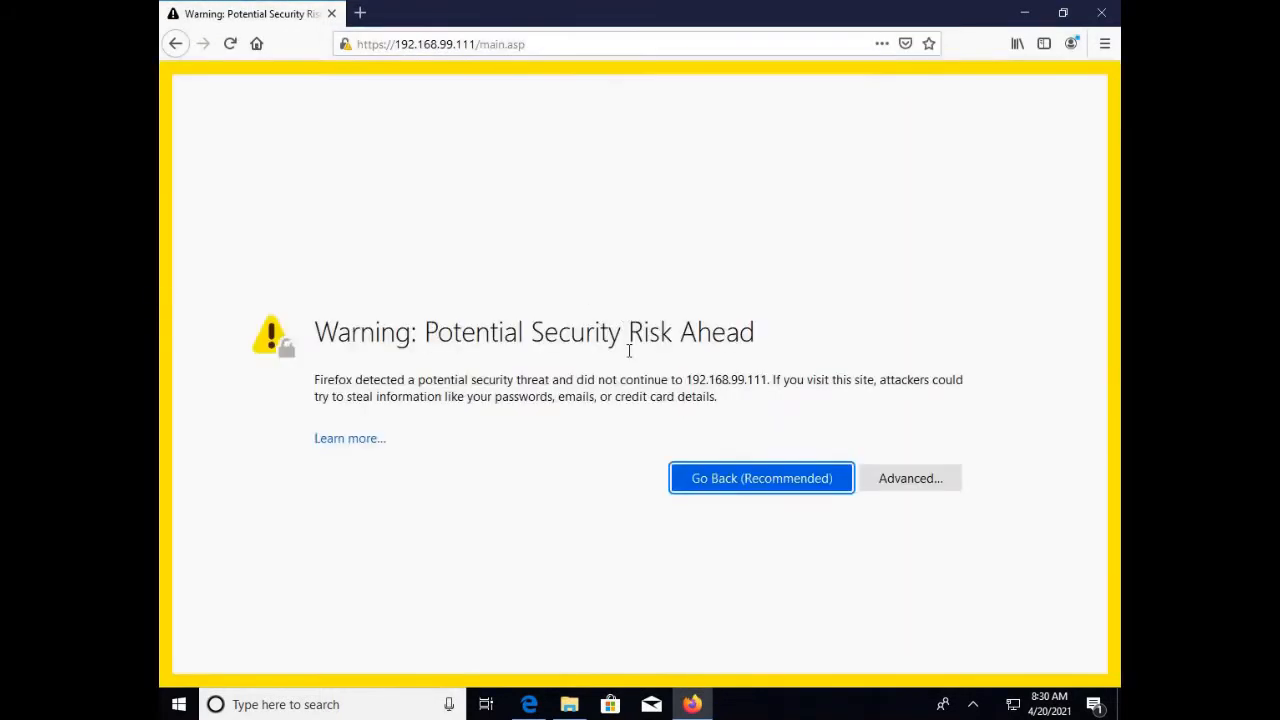
click(910, 480)
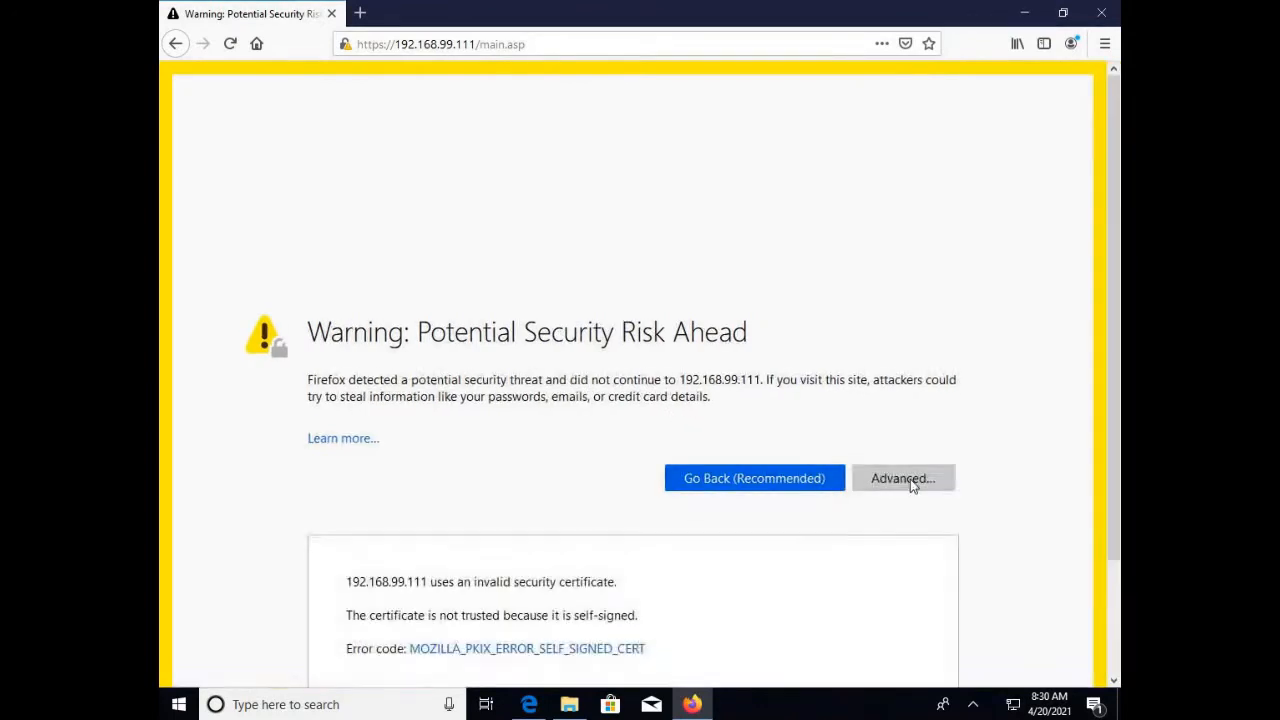
click(829, 618)
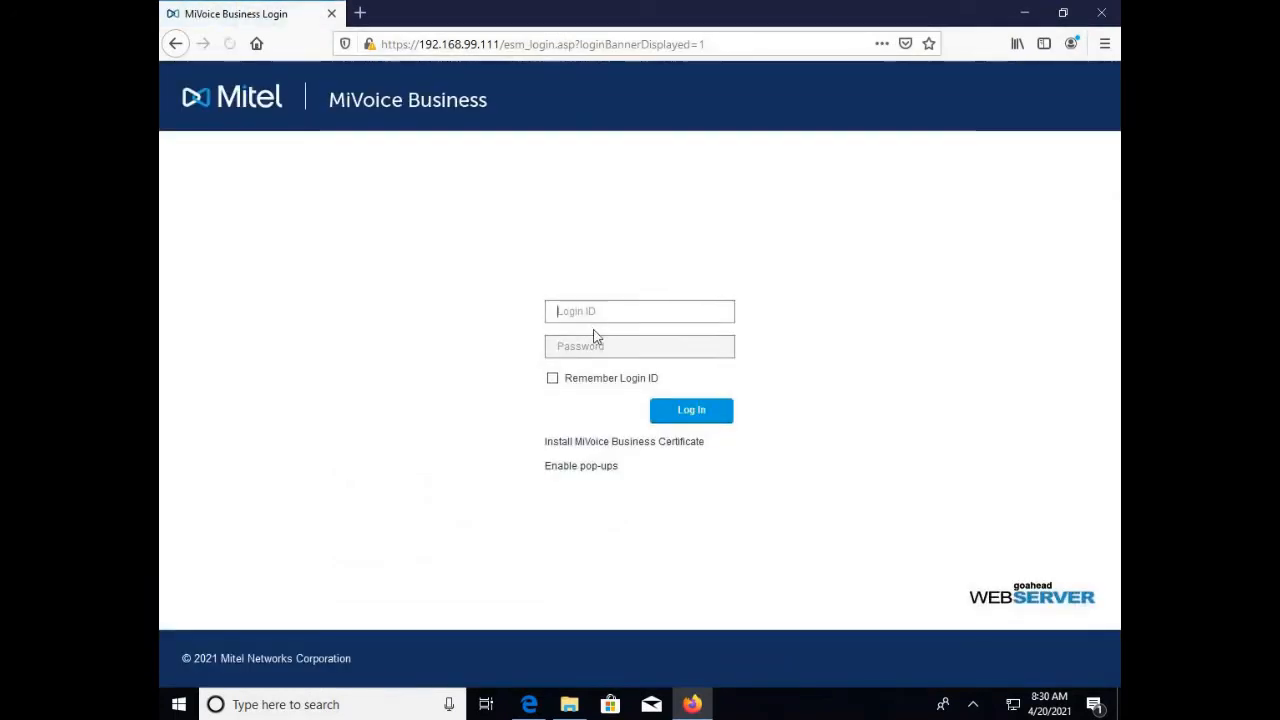
Log in with the login ID system and the account password, and open the System Administration Tool
text(system)
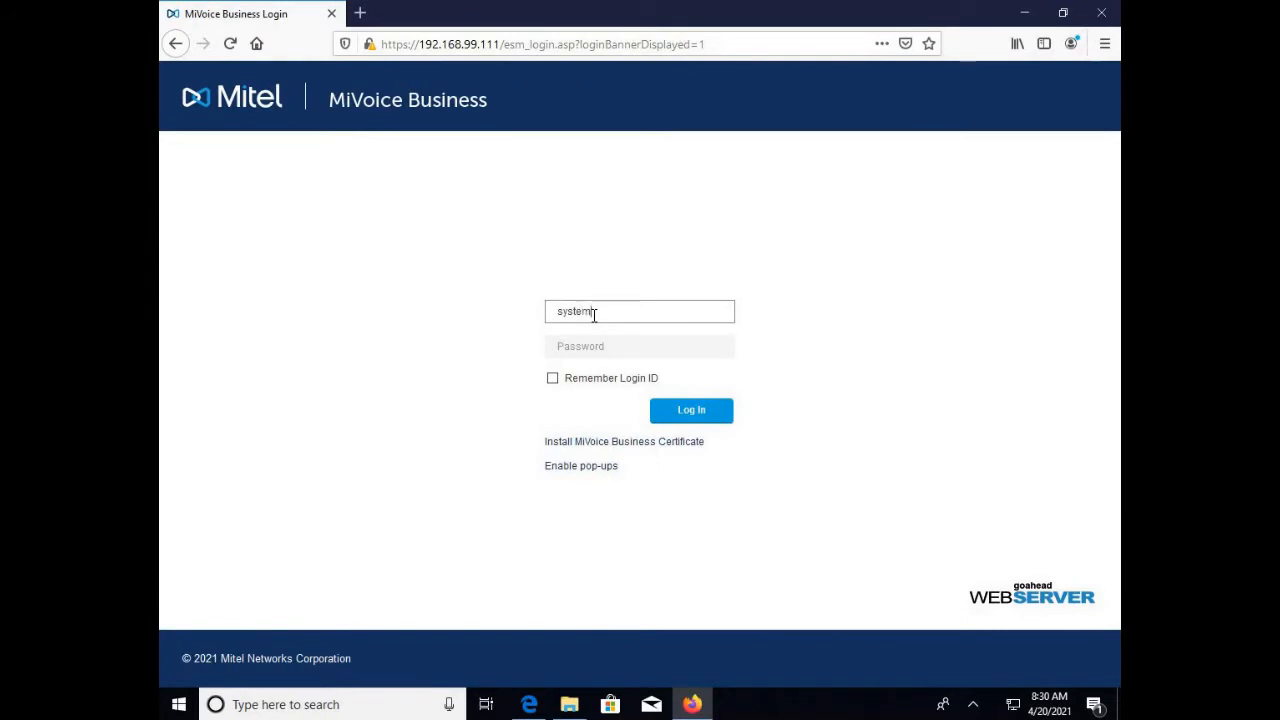
key(Tab)
text(*****)
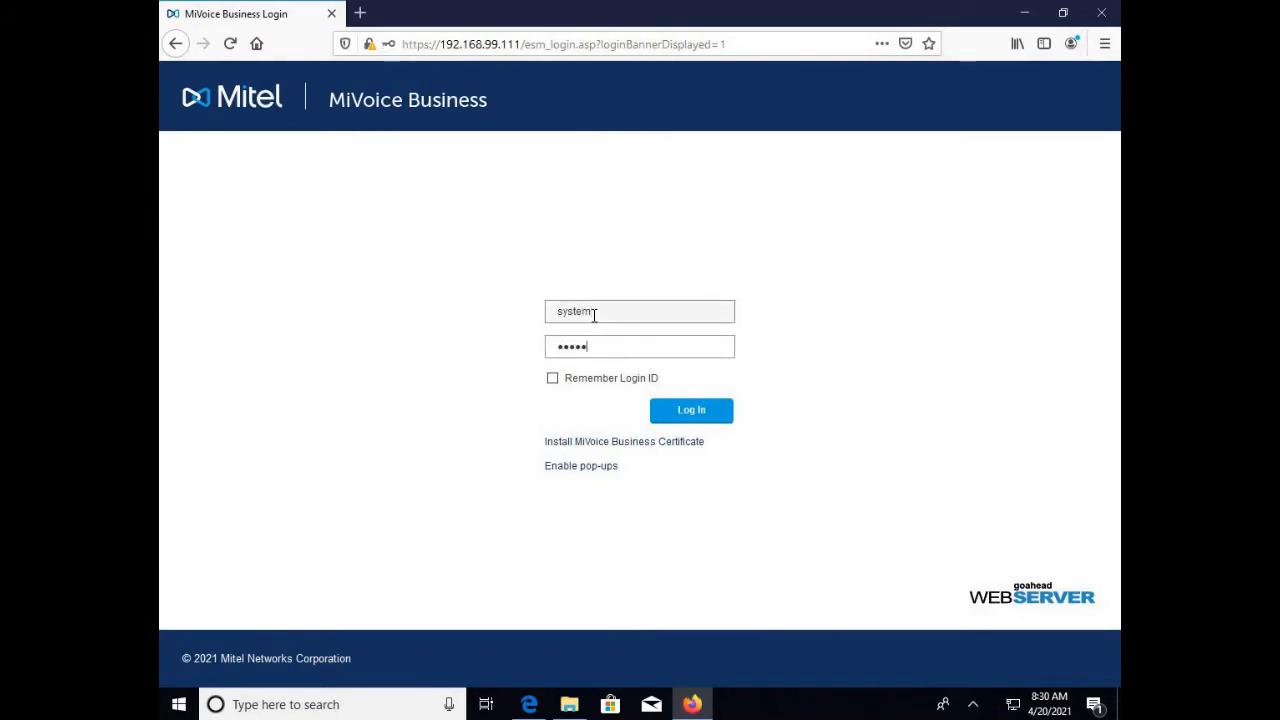
key(Return)
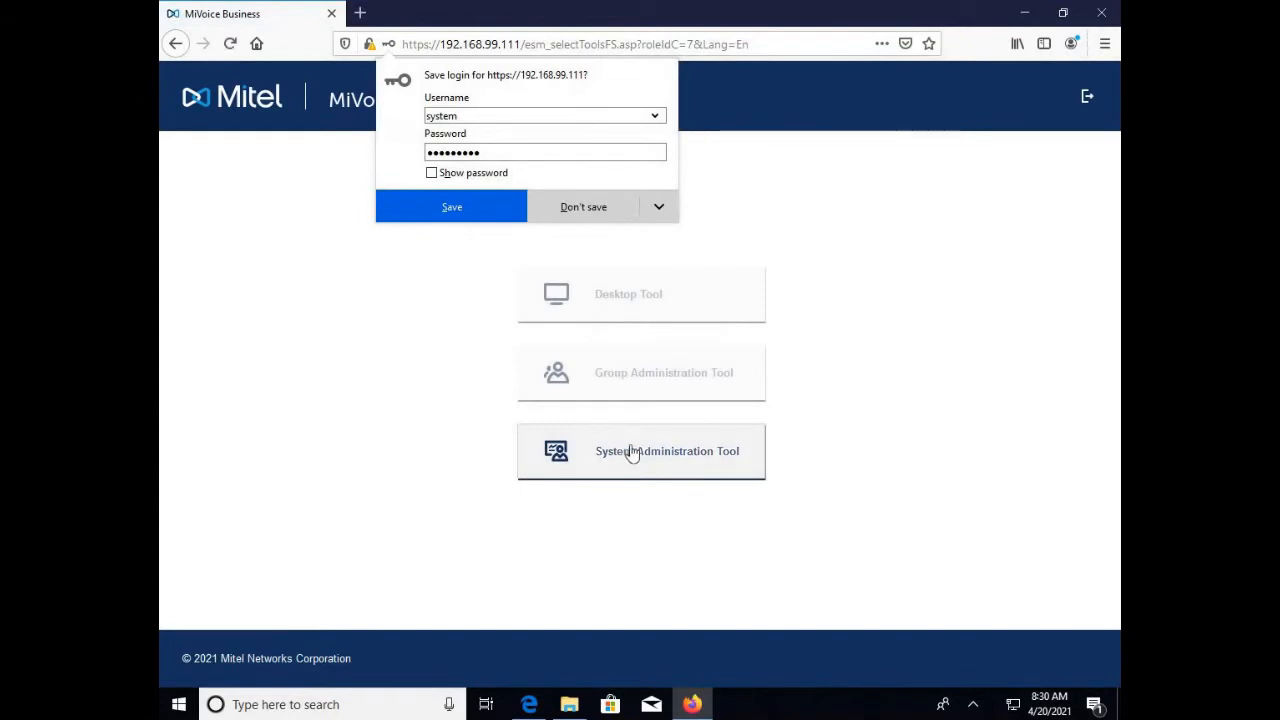
click(632, 454)
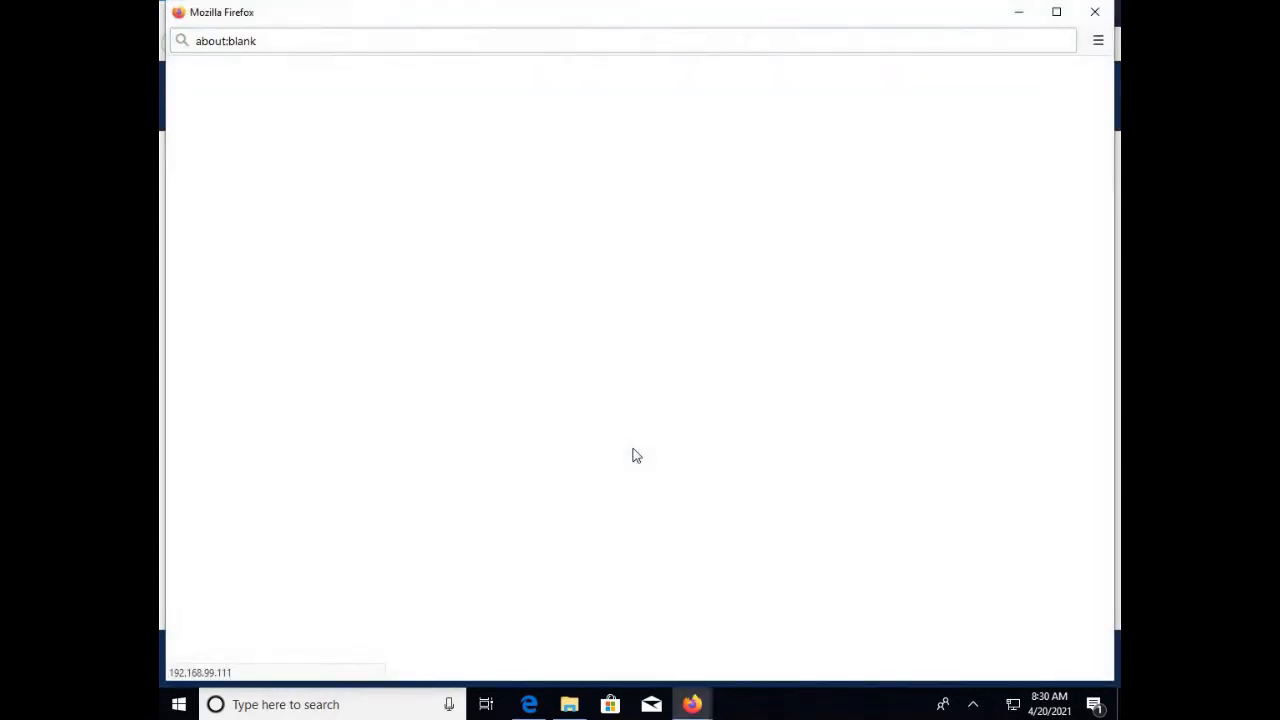
Switch to Edge and review the full list of required SMDR Options on the SimpleSMDR site
click(528, 713)
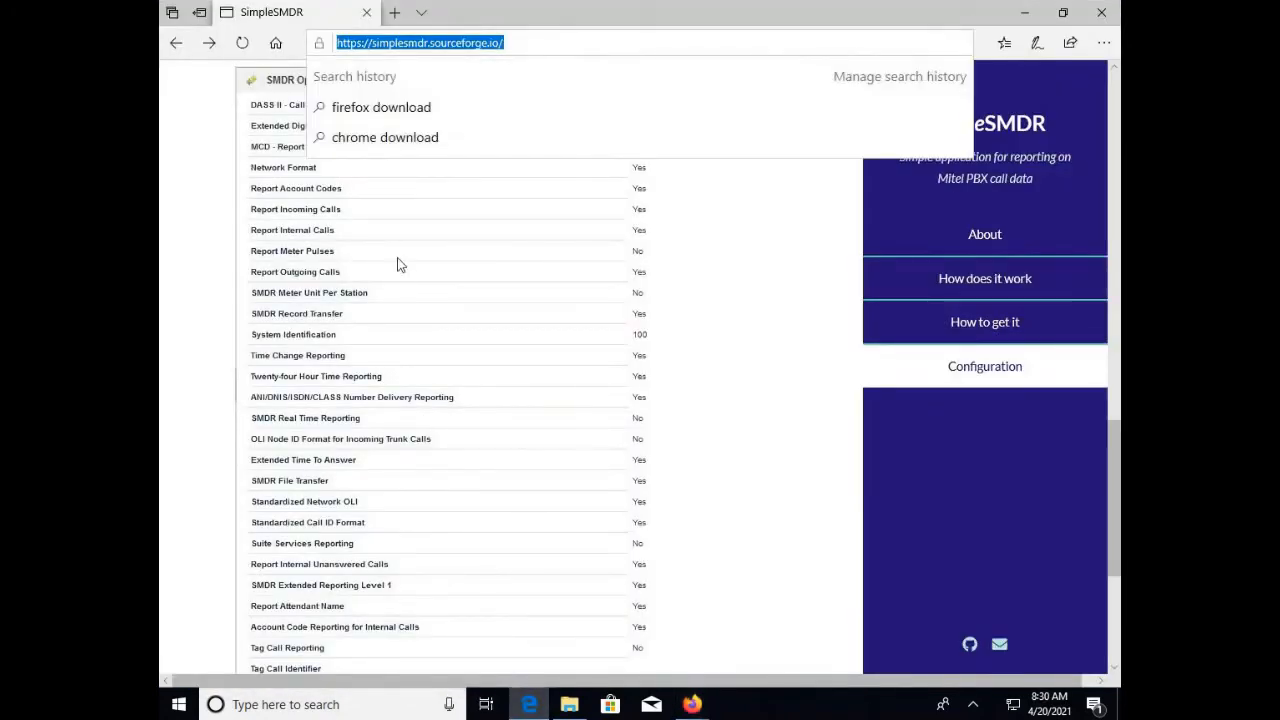
click(192, 150)
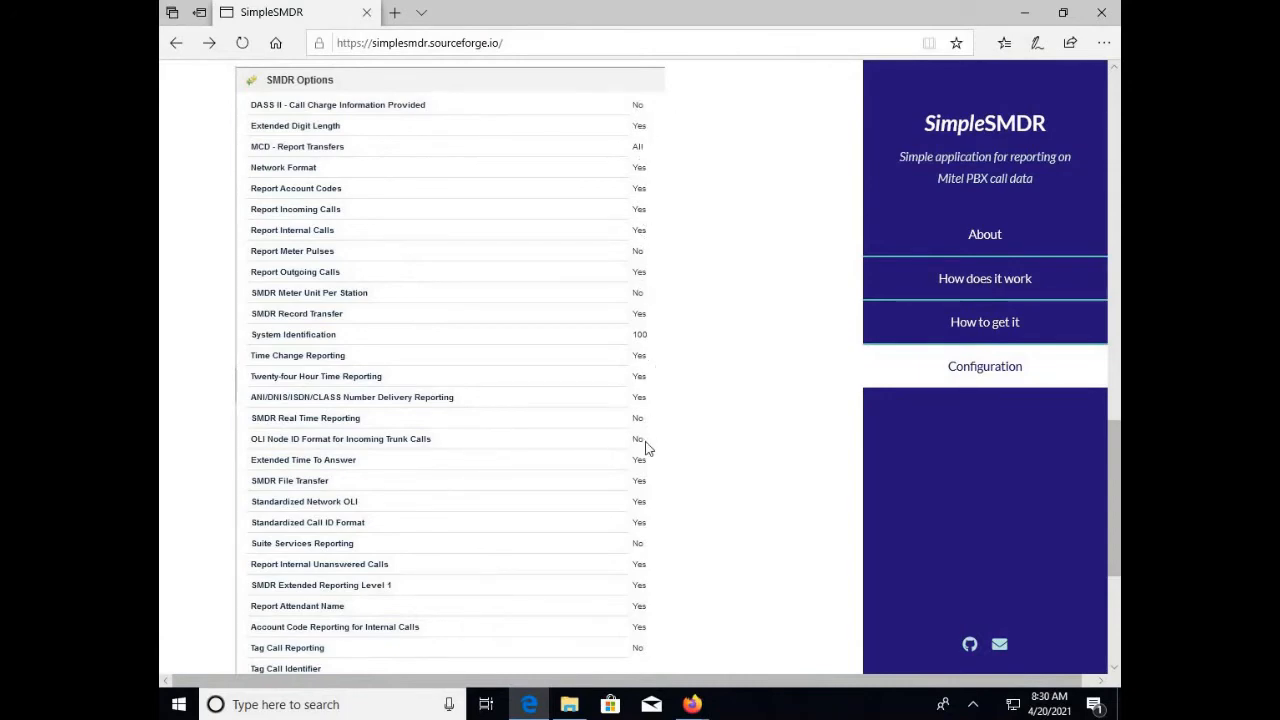
scroll(658, 483, down, 2)
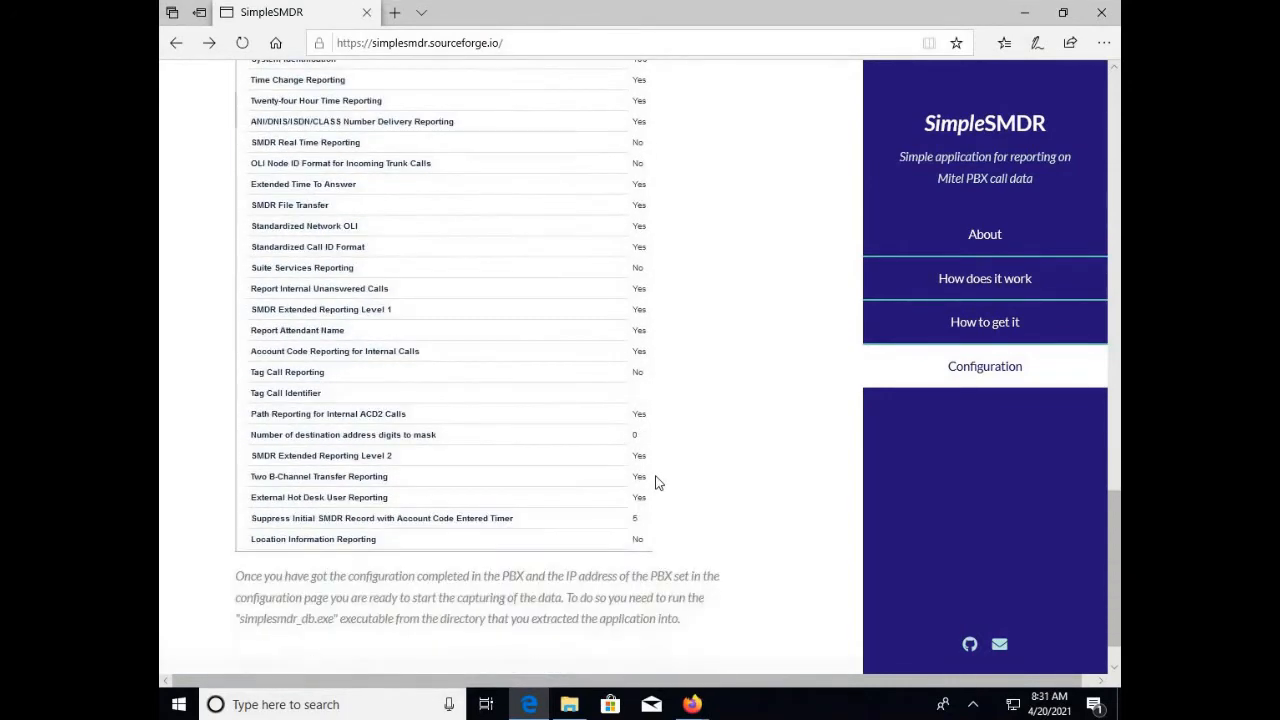
scroll(658, 483, up, 2)
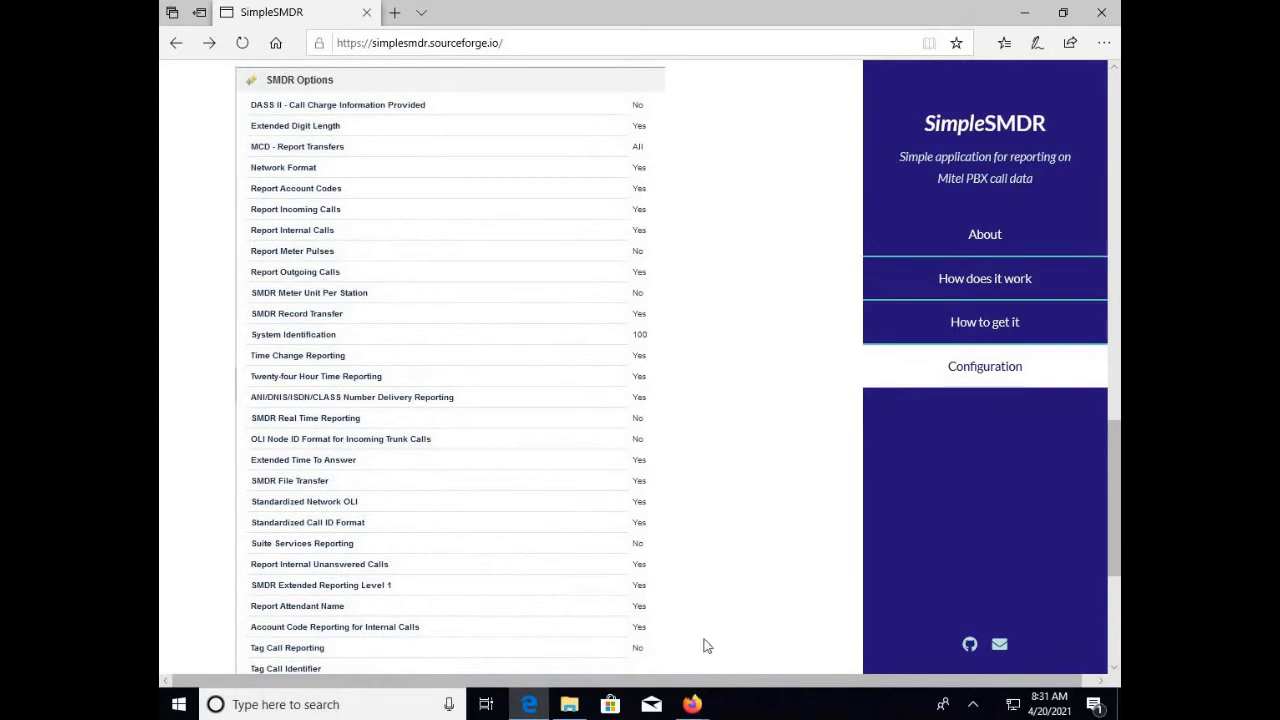
Return to the MiVoice Business administration window in Firefox and open SMDR Options from the System Feature Settings
click(694, 704)
click(741, 674)
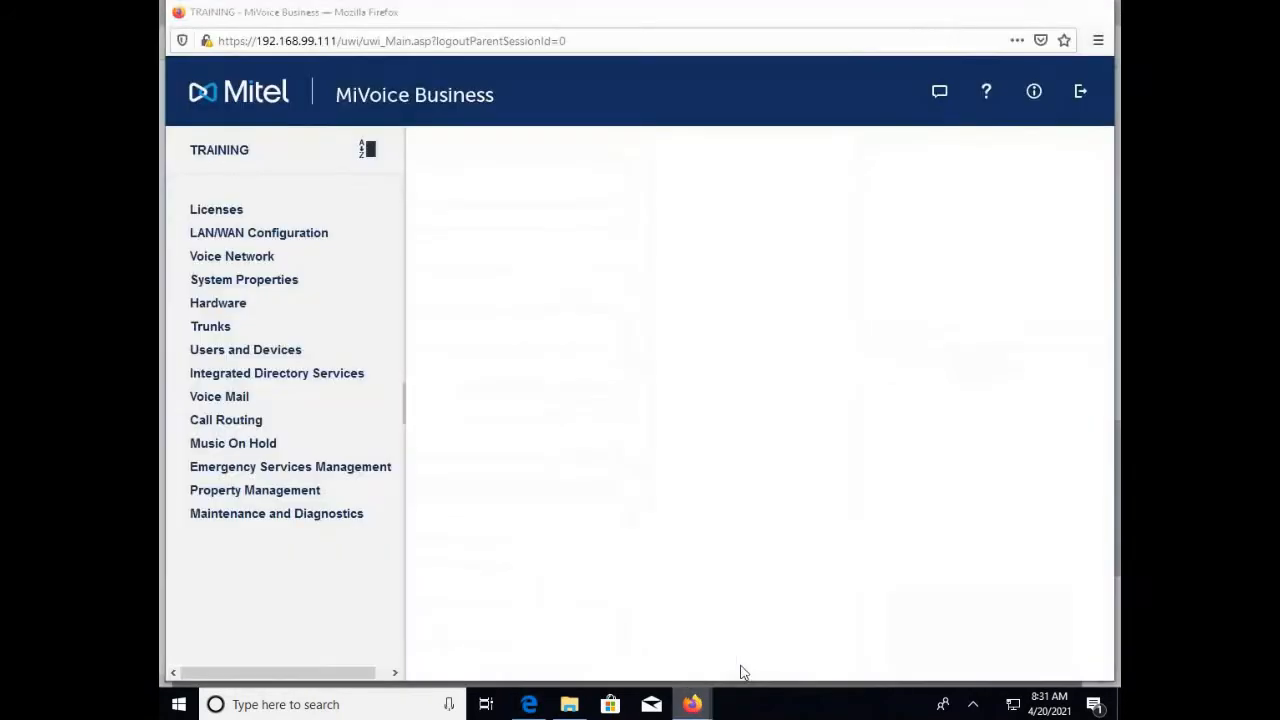
click(243, 285)
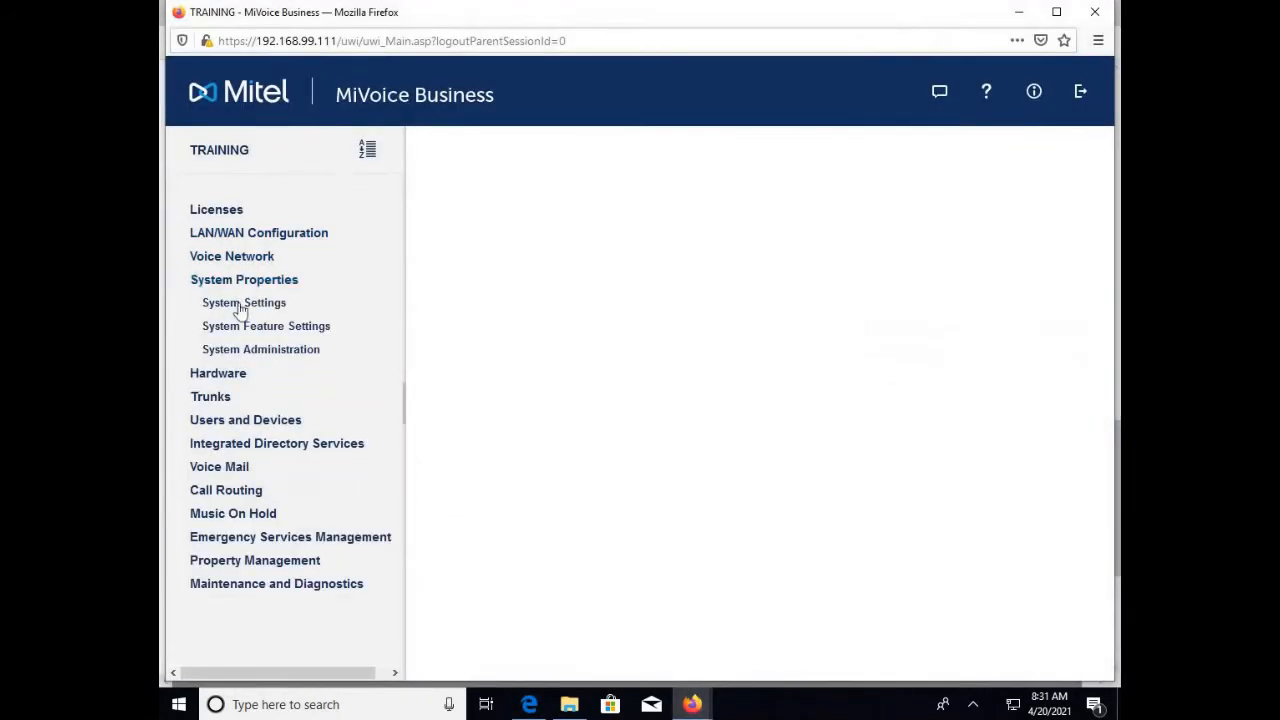
click(236, 328)
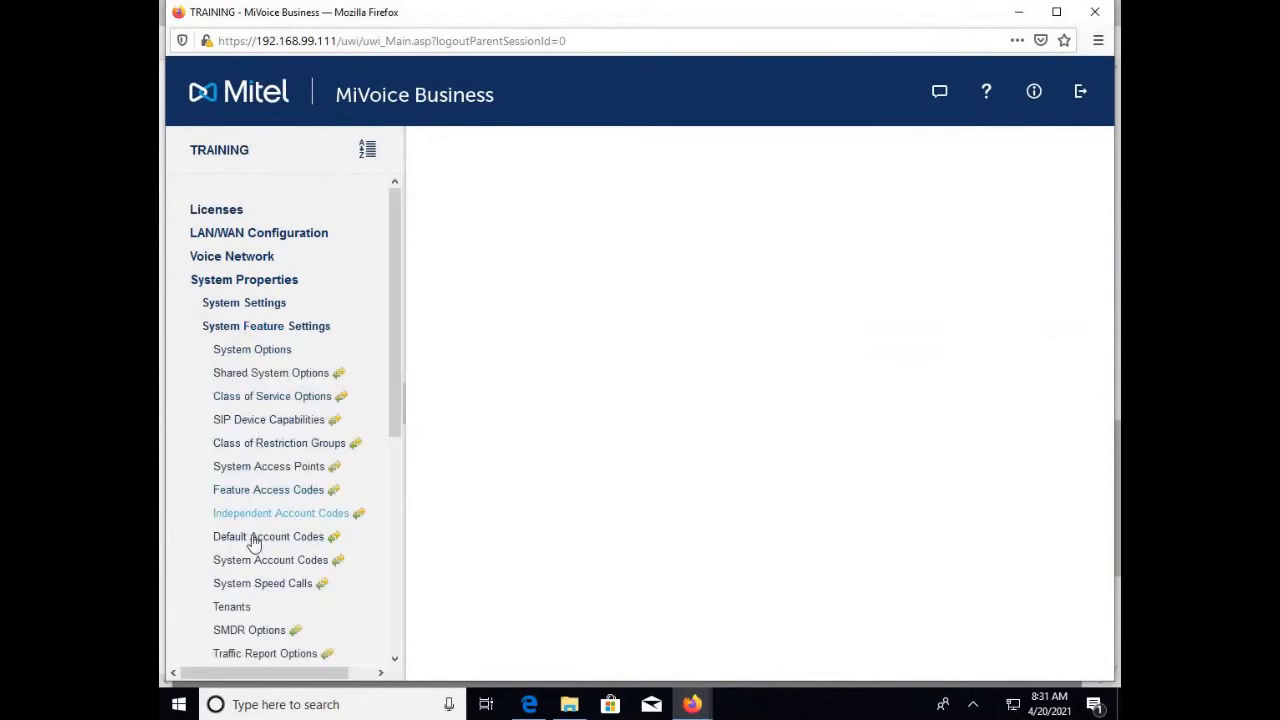
click(243, 633)
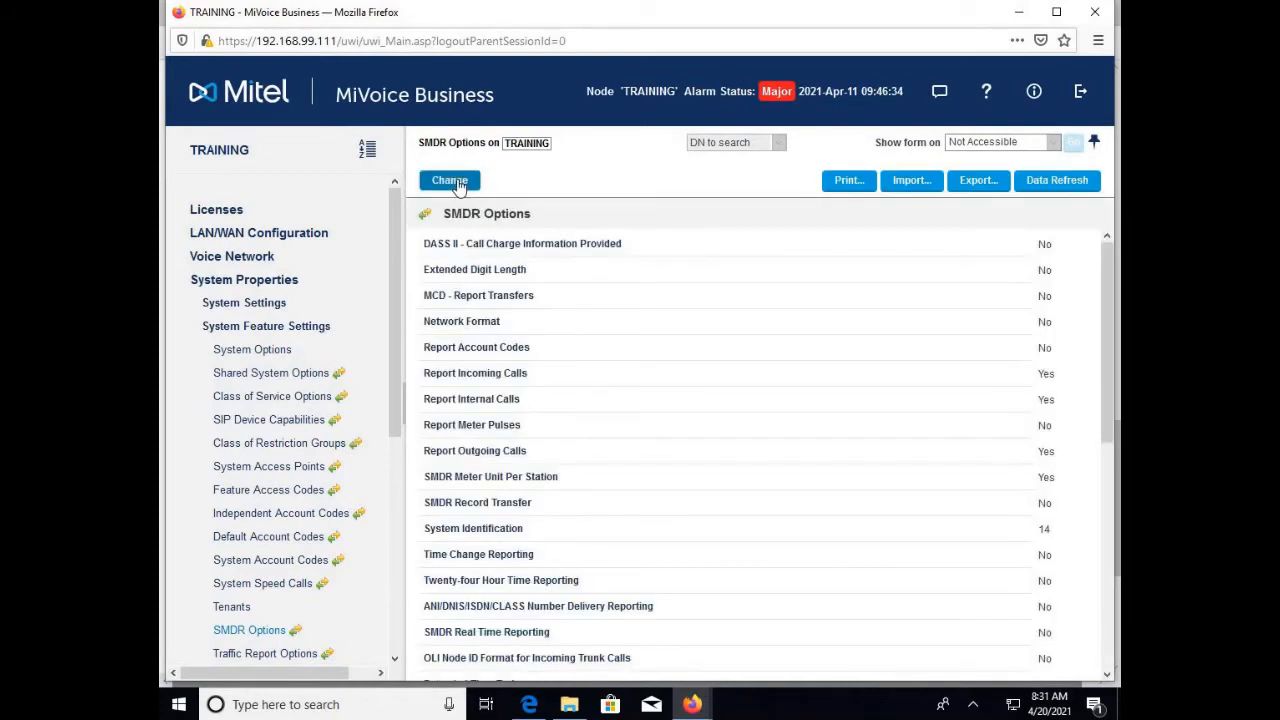
Open the SMDR Options for changes and set Extended Digit Length, Network Format and Report Account Codes to Yes
click(456, 182)
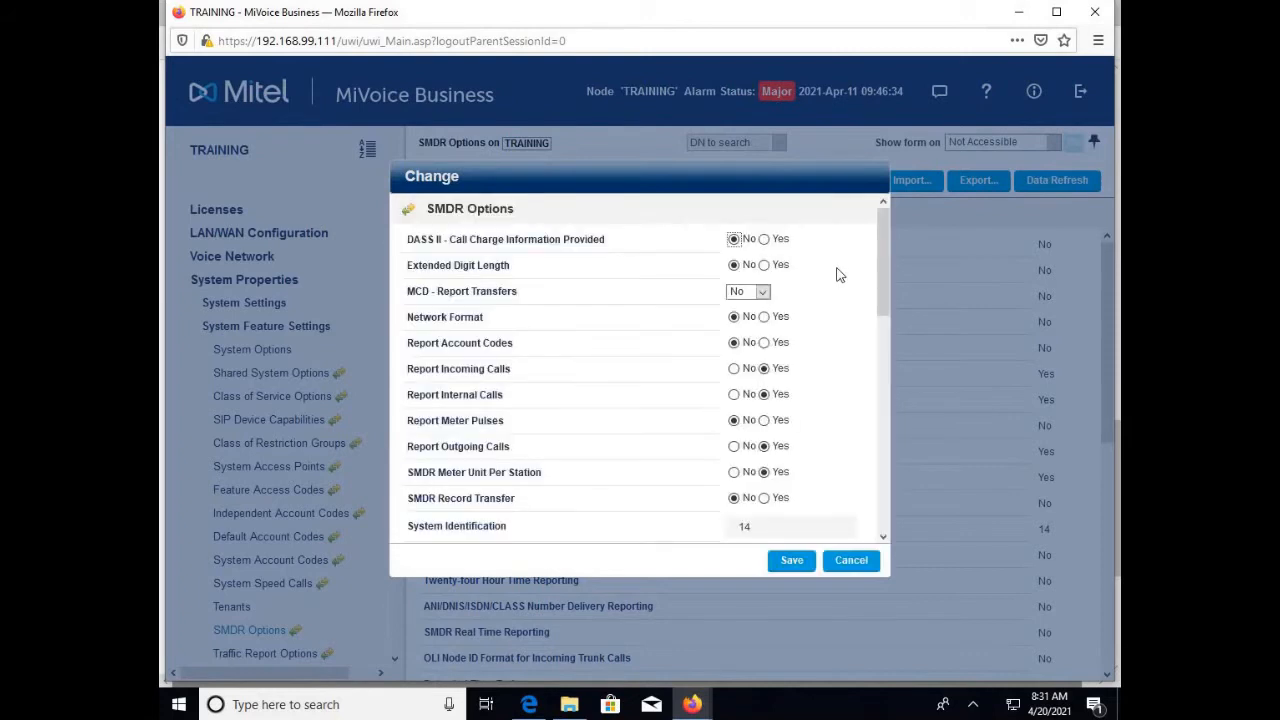
click(764, 266)
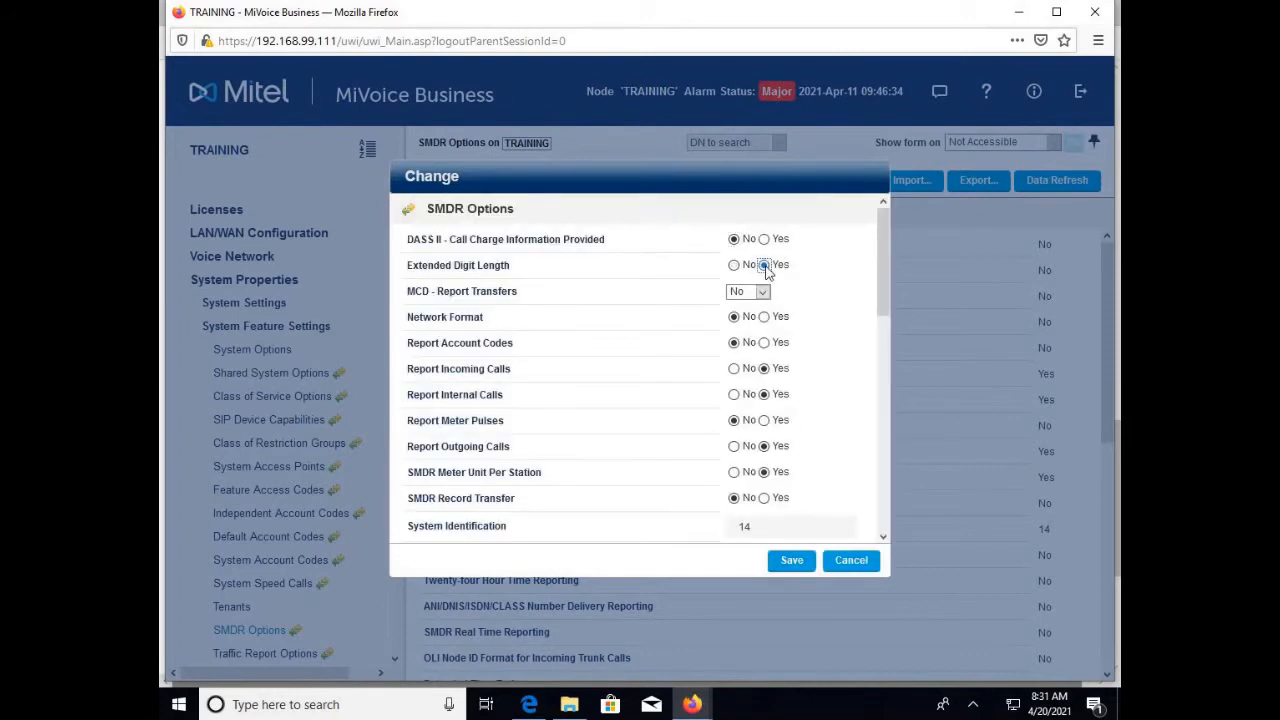
click(764, 317)
click(764, 343)
Set SMDR Meter Unit Per Station to No, and SMDR Record Transfer, Time Change, Twenty-four Hour Time and ANI/DNIS/ISDN/CLASS Number Delivery Reporting to Yes
scroll(766, 428, down, 3)
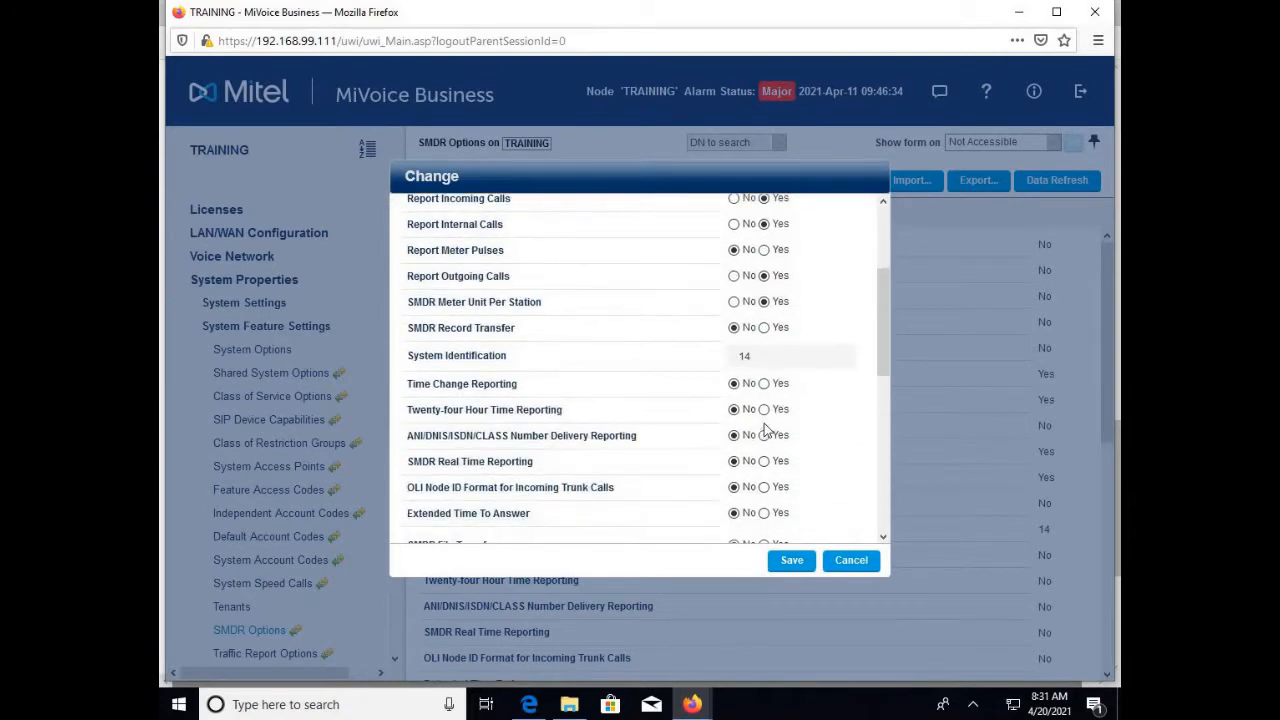
click(734, 302)
click(764, 328)
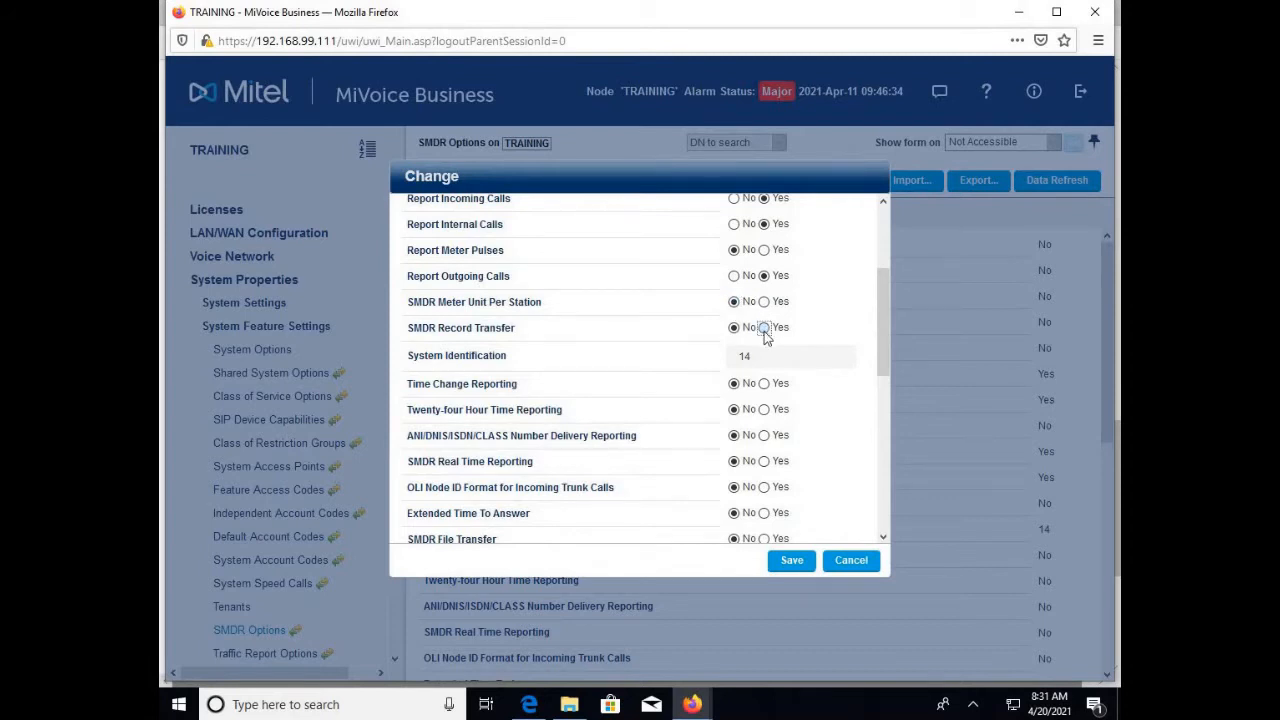
click(764, 384)
click(764, 410)
click(764, 437)
Set Extended Time To Answer, SMDR File Transfer, Standardized Network OLI and Standardized Call ID Format to Yes
scroll(790, 440, down, 2)
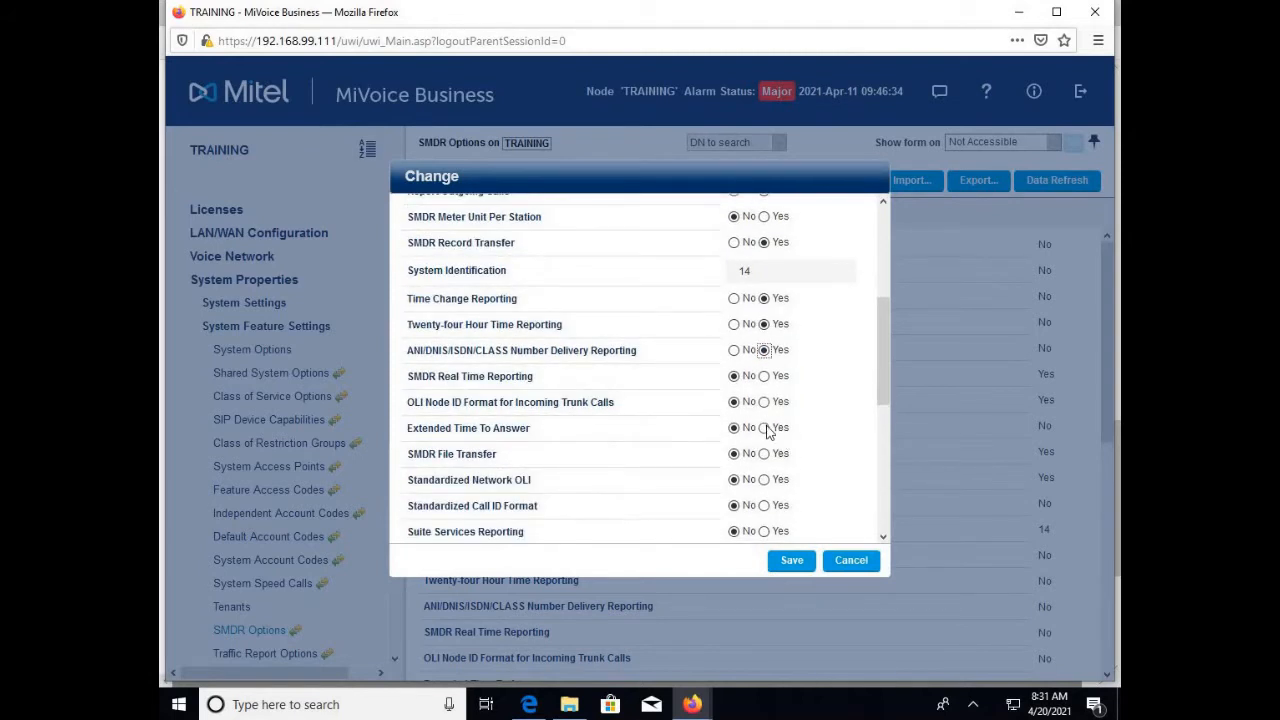
click(765, 428)
click(764, 454)
click(765, 480)
click(764, 506)
Set Report Internal Unanswered Calls, SMDR Extended Reporting Level 1, Report Attendant Name and Account Code Reporting for Internal Calls to Yes
scroll(766, 512, down, 3)
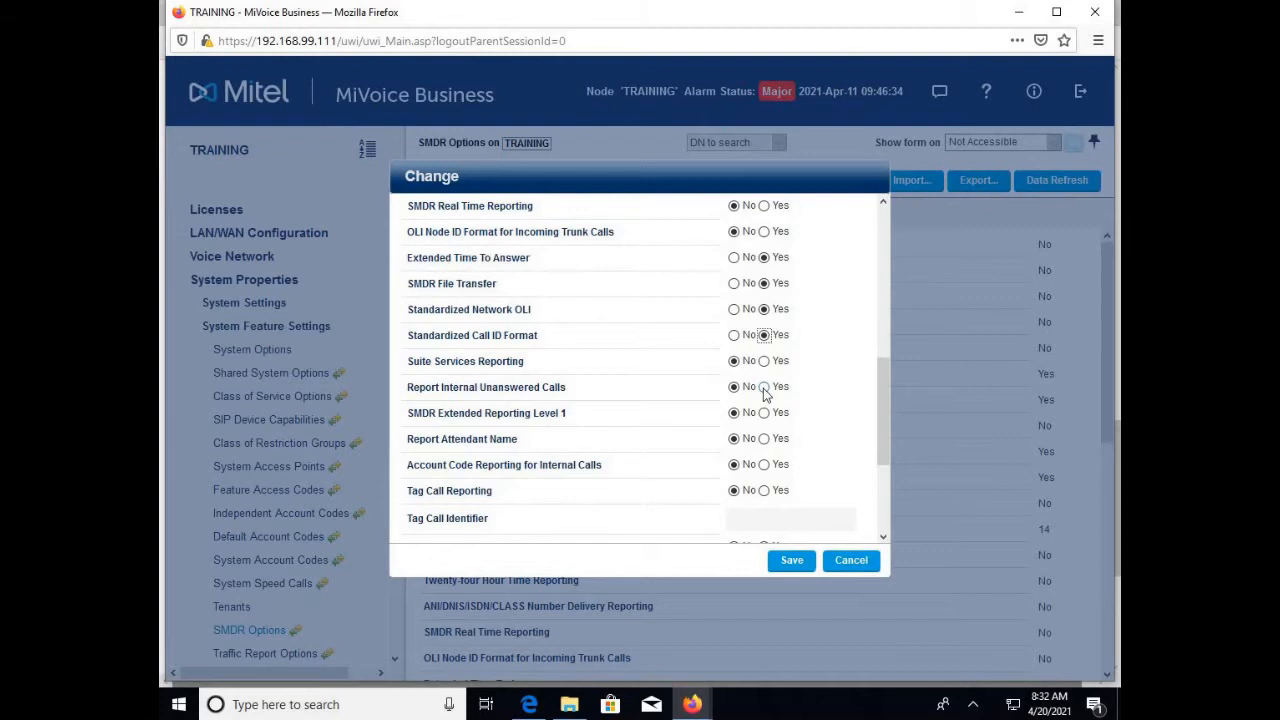
click(764, 389)
click(765, 414)
click(764, 439)
click(764, 465)
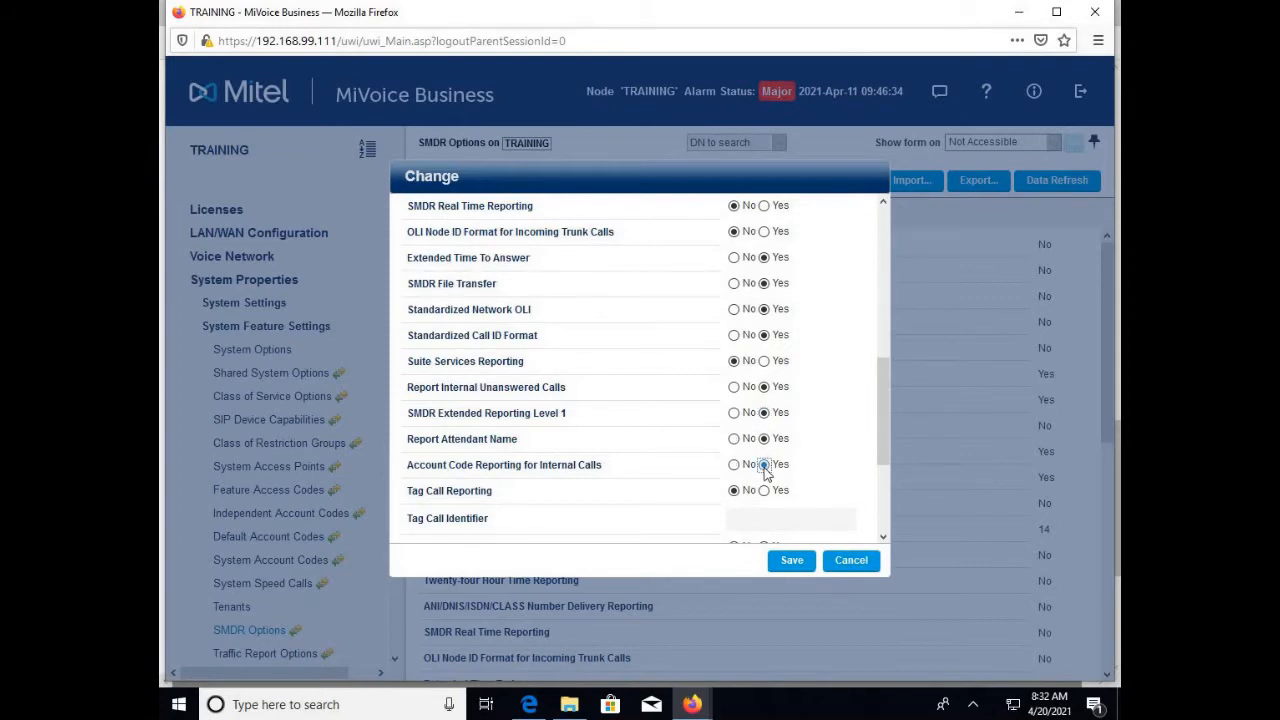
Set SMDR Extended Reporting Level 2, Path Reporting for Internal ACD2 Calls, Two B-Channel Transfer Reporting and External Hot Desk User Reporting to Yes
scroll(766, 470, down, 3)
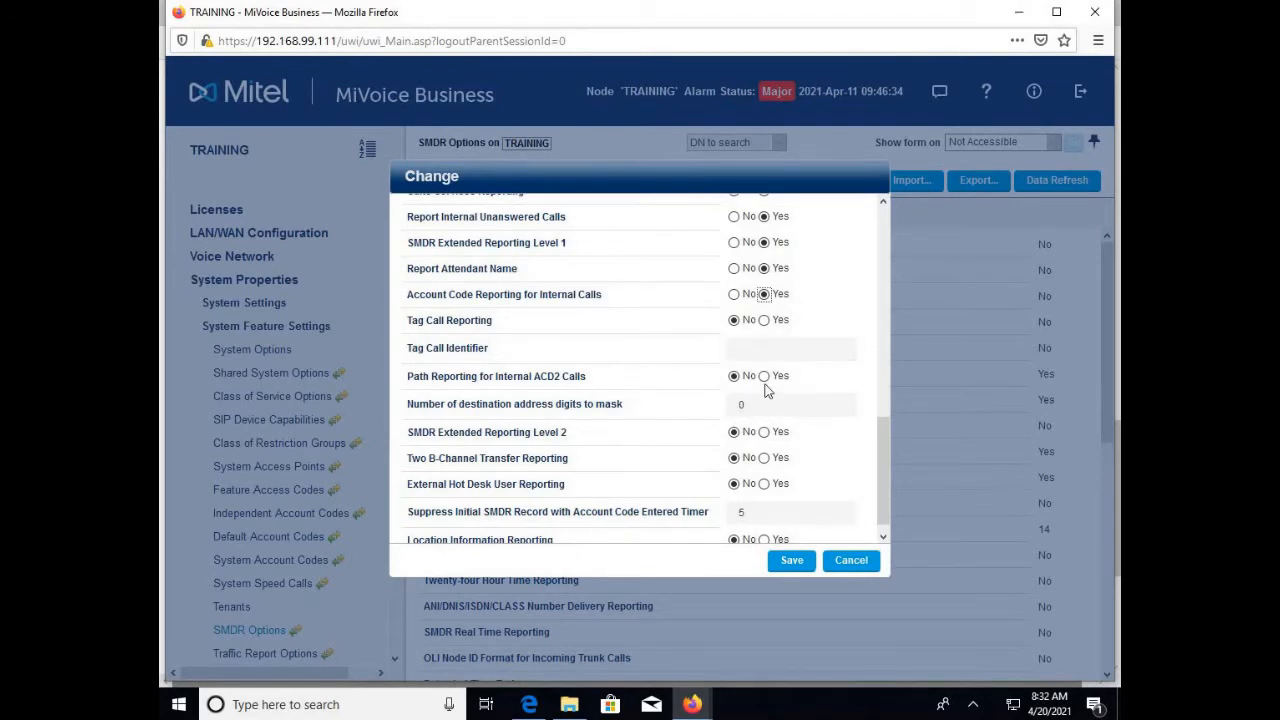
click(764, 348)
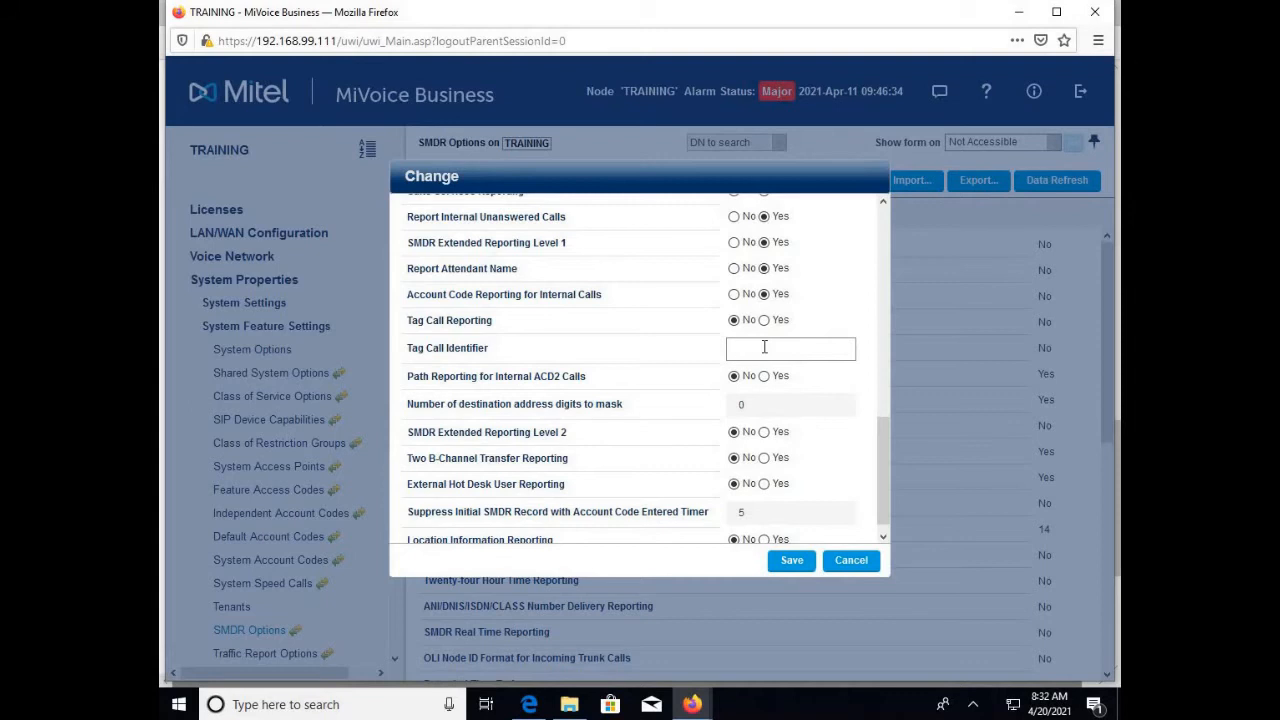
click(764, 433)
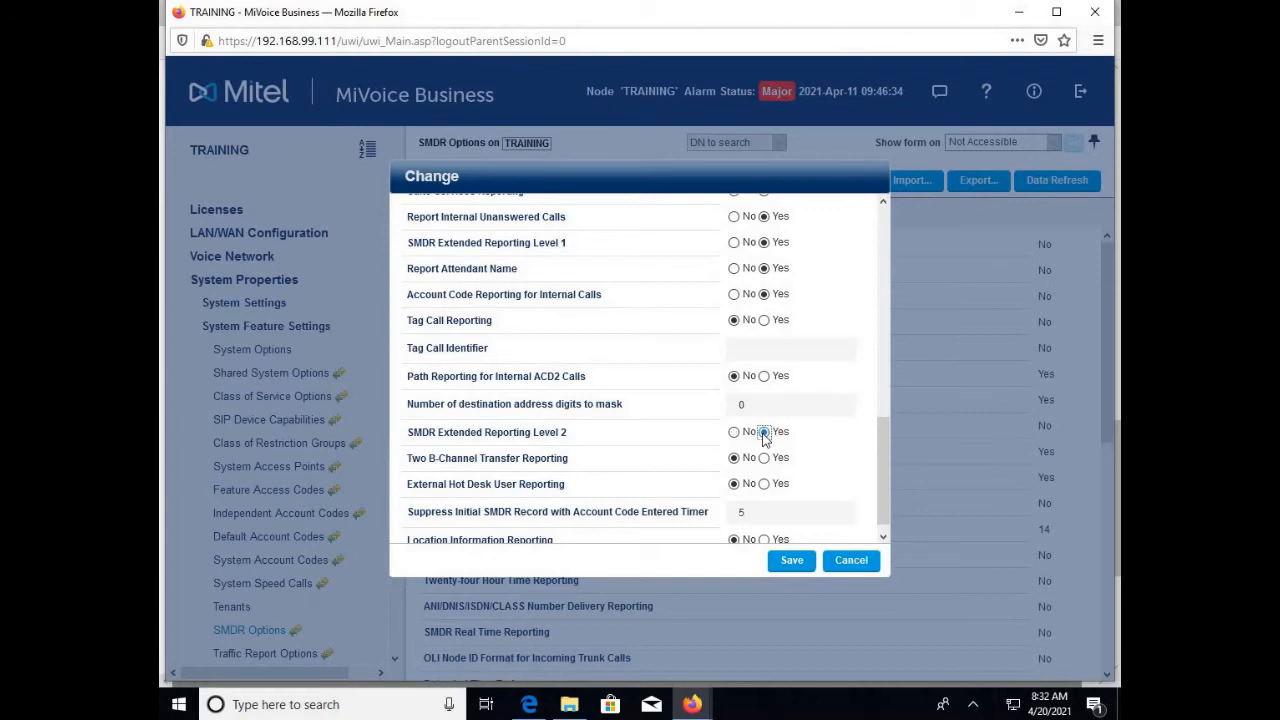
click(764, 376)
click(764, 458)
click(765, 484)
Set the System Identification to 11 and save the SMDR Options
scroll(779, 486, down, 1)
scroll(779, 486, up, 5)
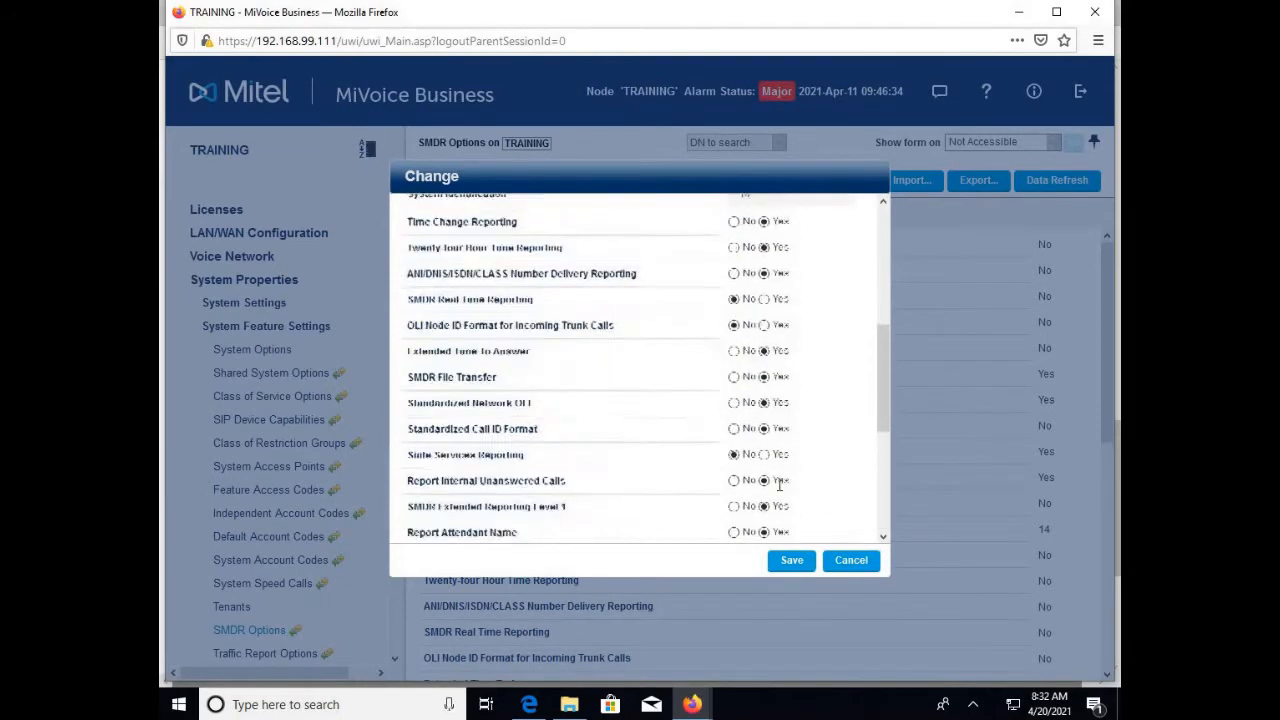
scroll(779, 486, up, 3)
scroll(779, 491, up, 2)
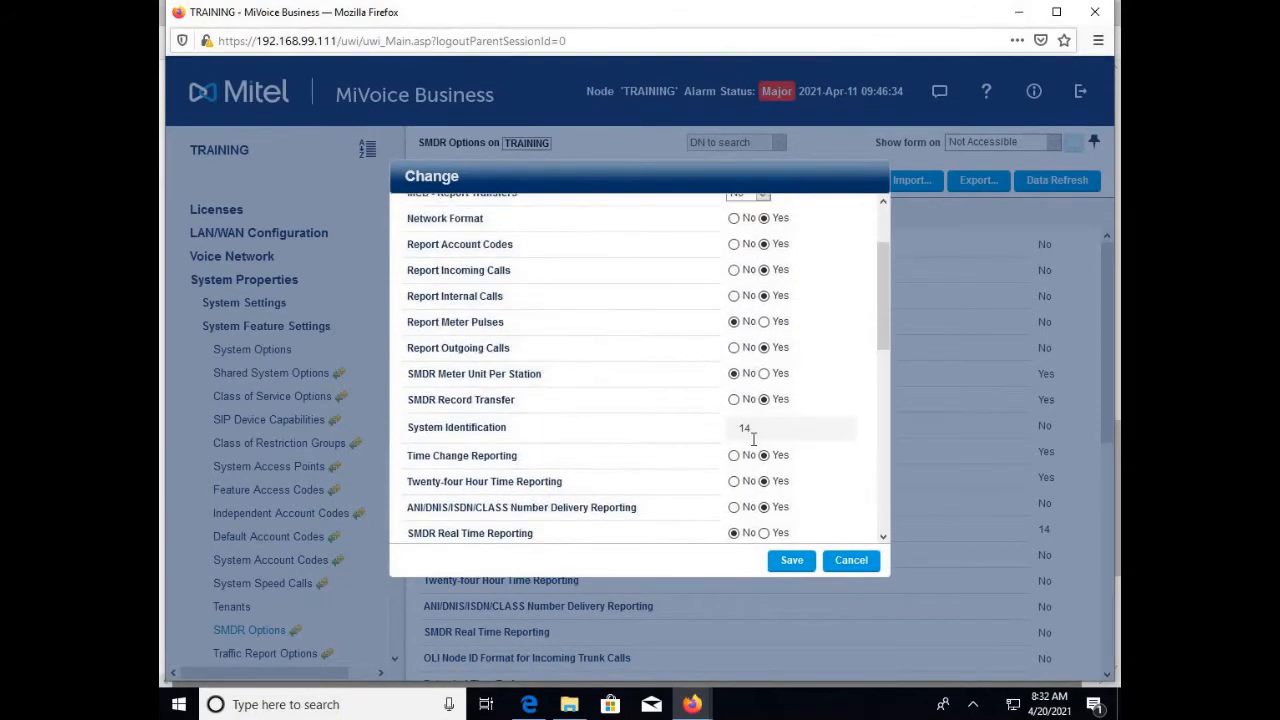
click(754, 429)
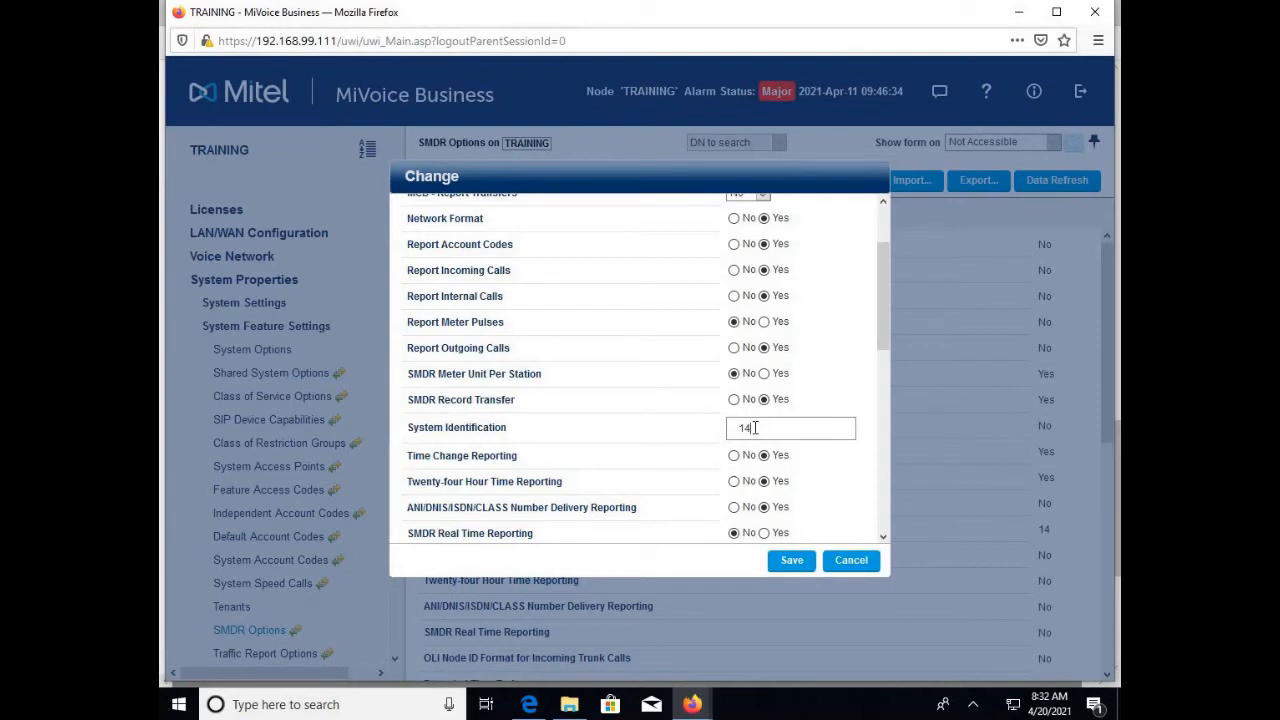
drag(753, 428, 741, 428)
text(11)
click(792, 561)
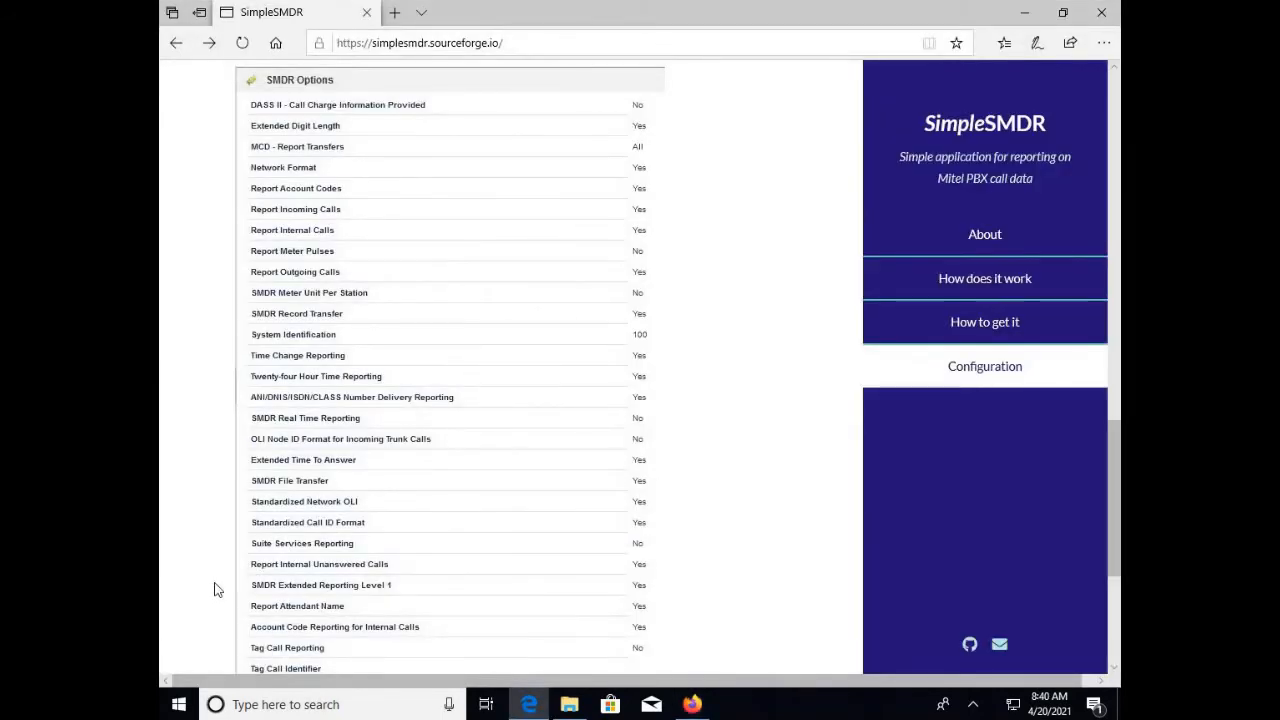
Read the SimpleSMDR site's instructions on the PBX IP address, the port and which executables to run
scroll(219, 588, down, 5)
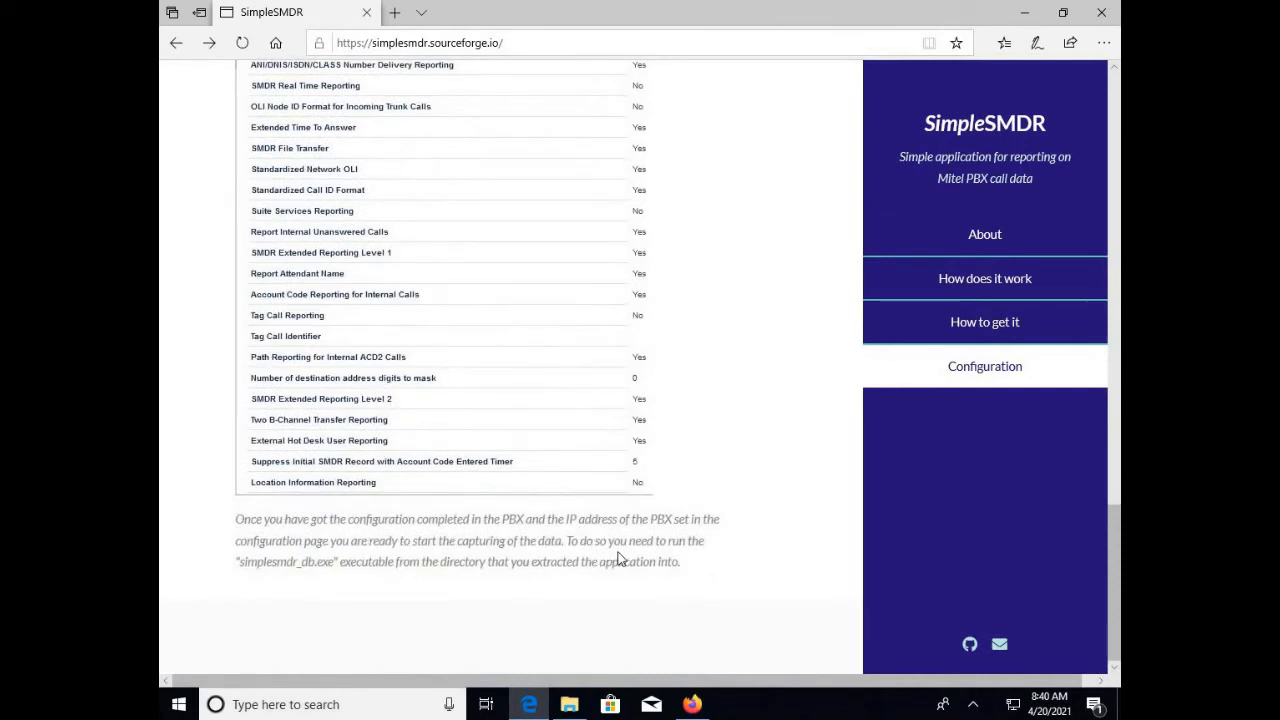
scroll(617, 500, up, 14)
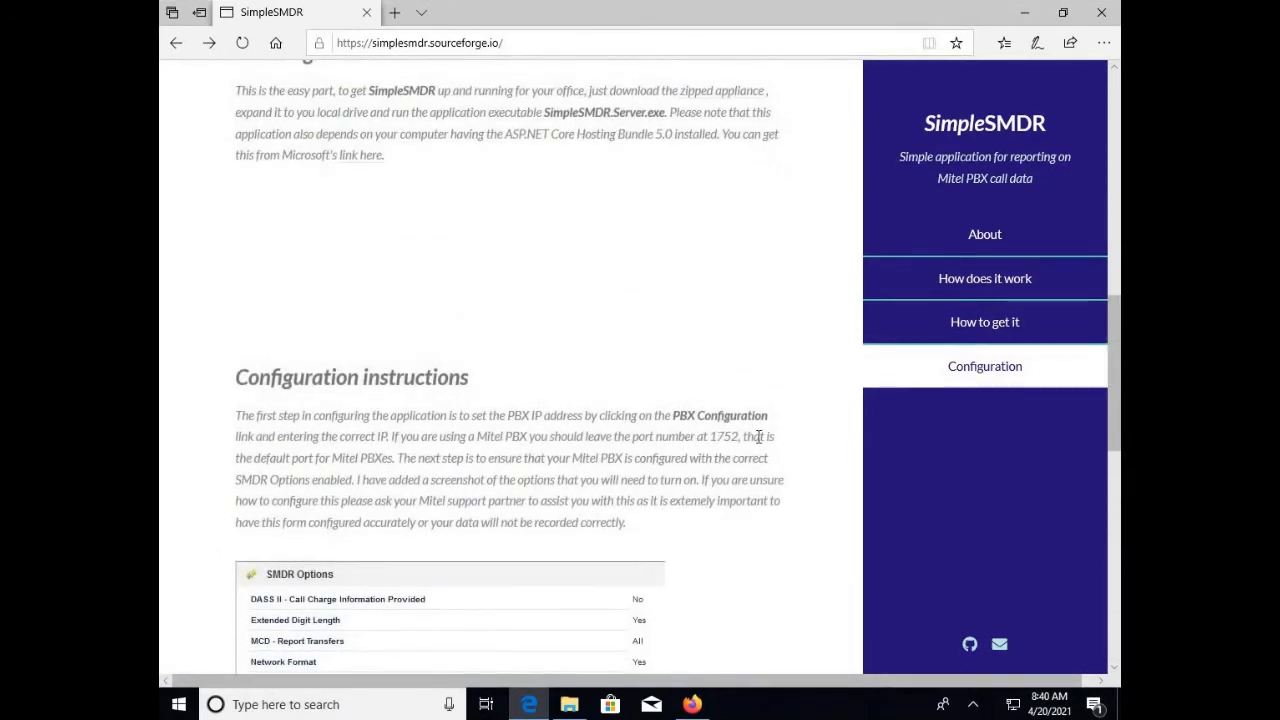
drag(736, 436, 547, 424)
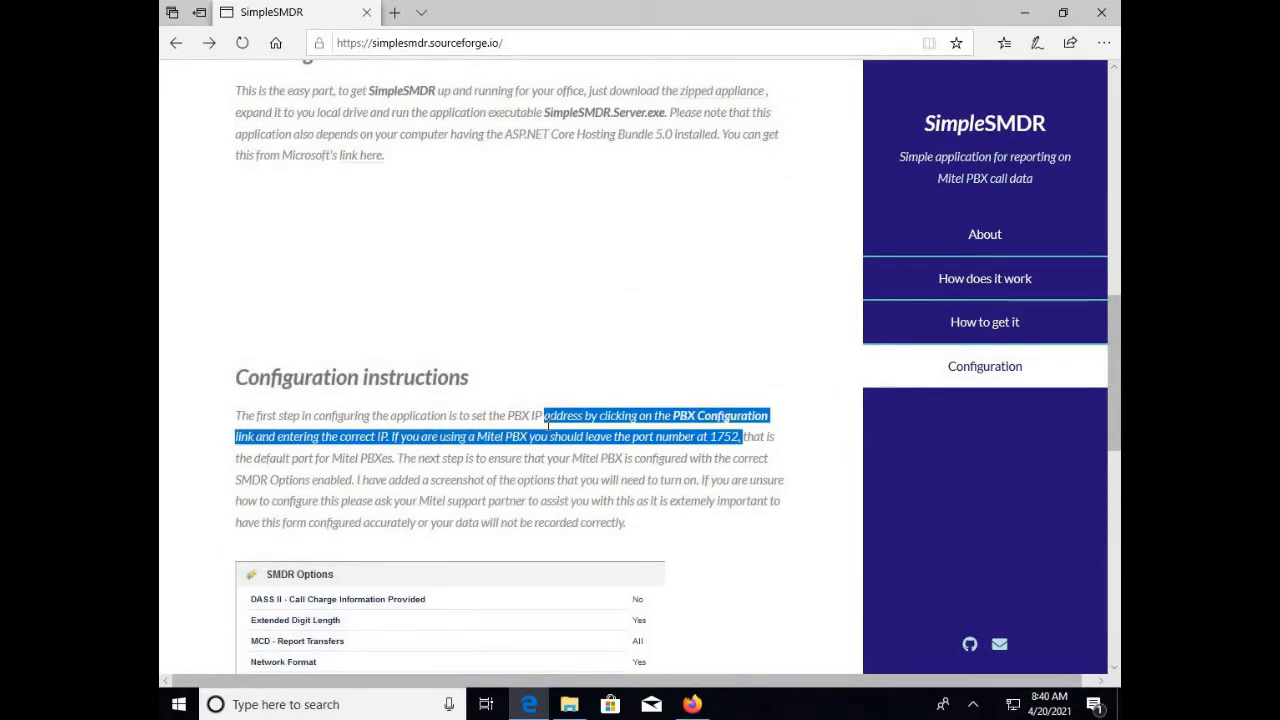
click(373, 434)
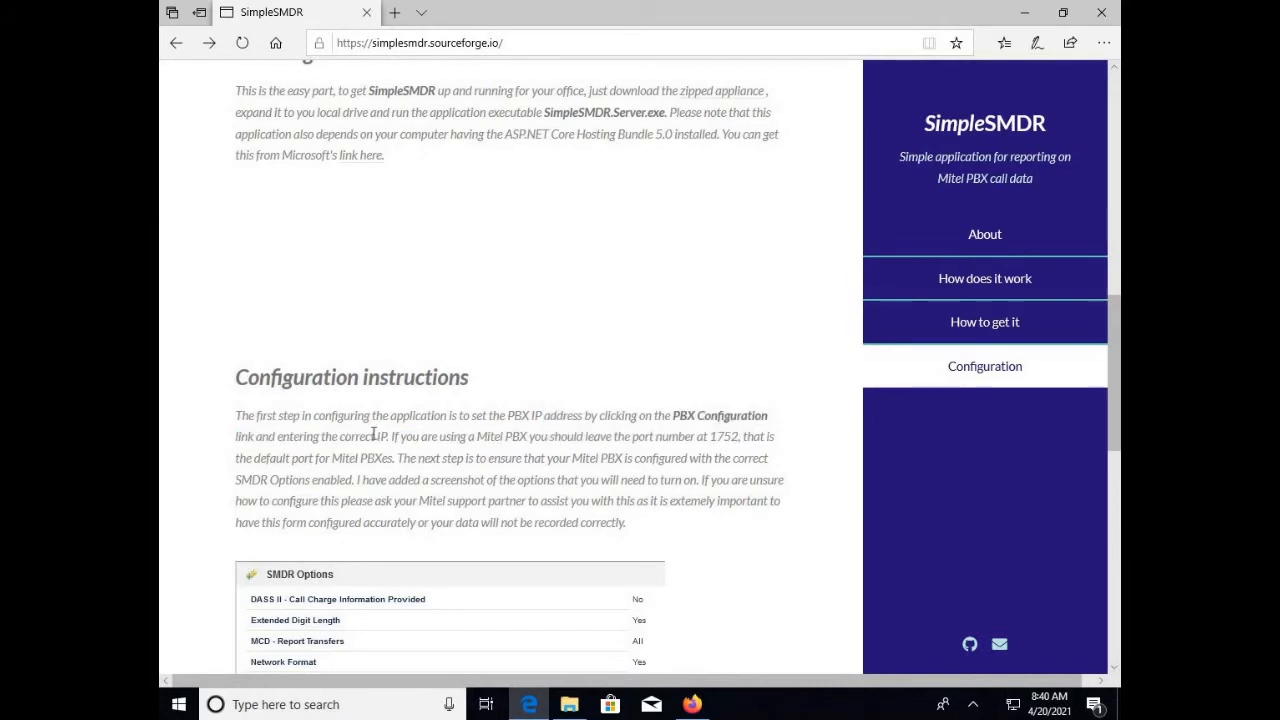
scroll(574, 432, up, 2)
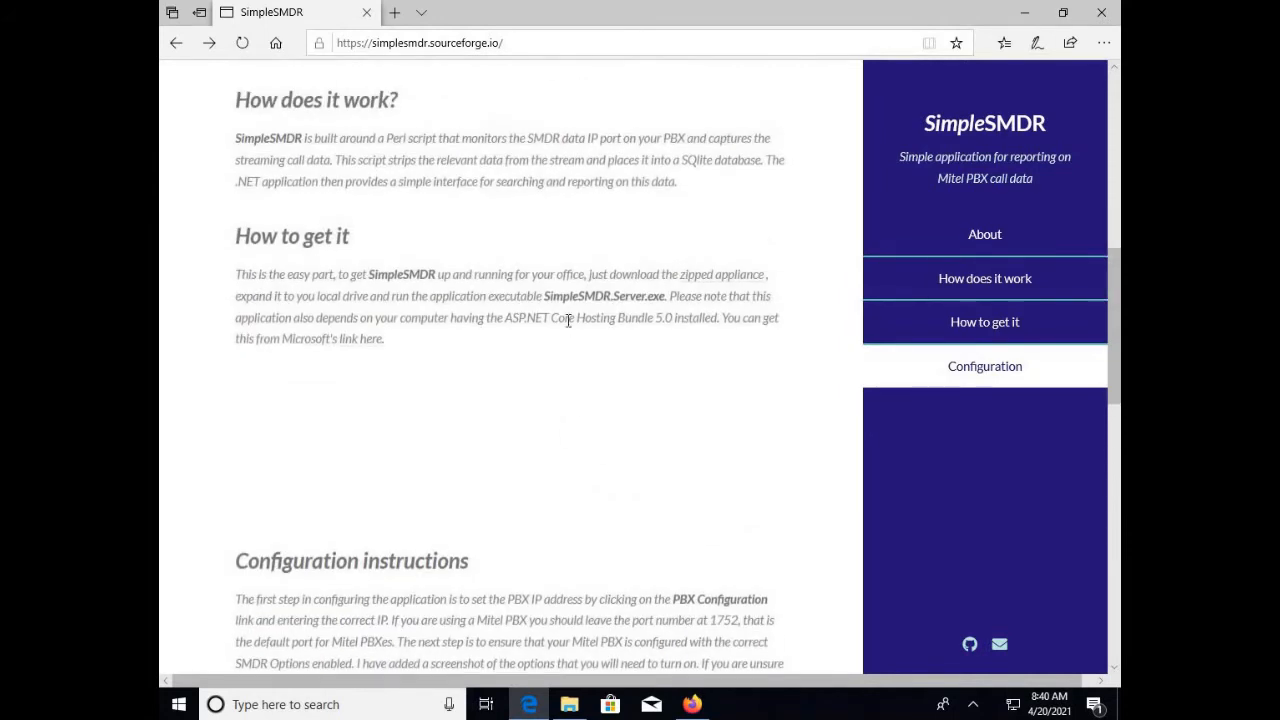
drag(544, 296, 660, 300)
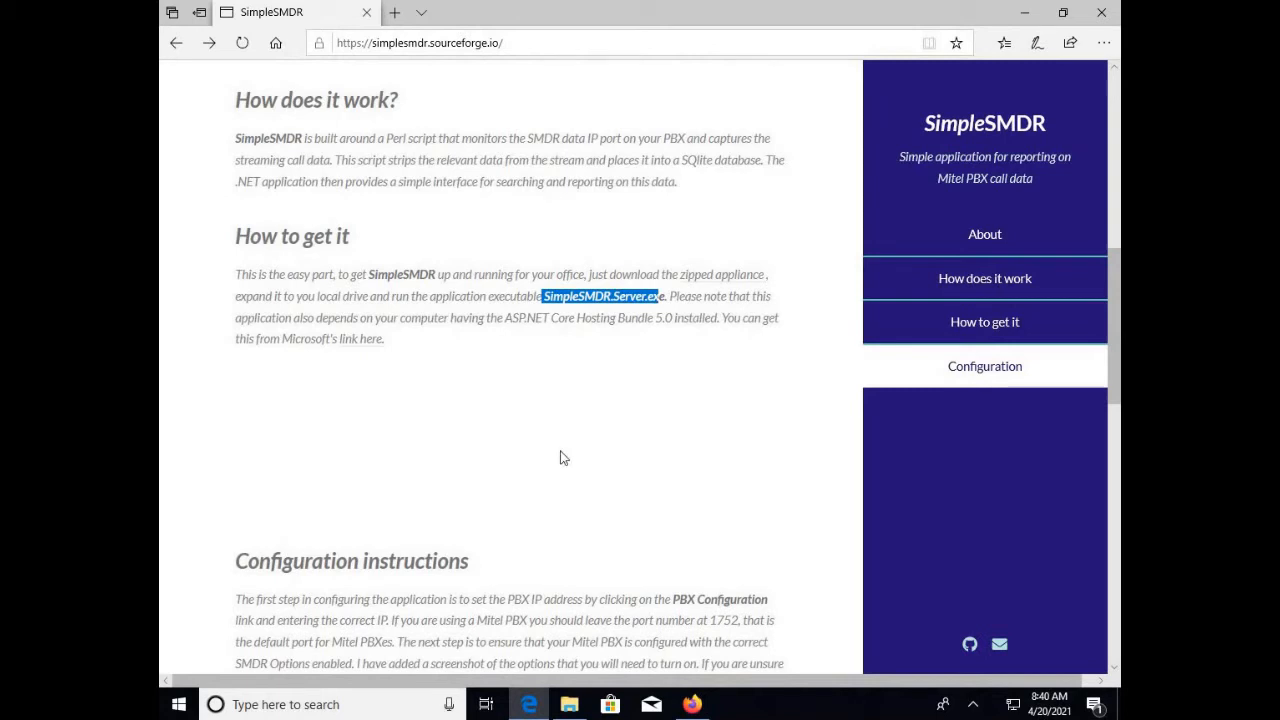
Switch to File Explorer and open the net5.0 folder inside C:\SimpleSMDR from its start
click(569, 704)
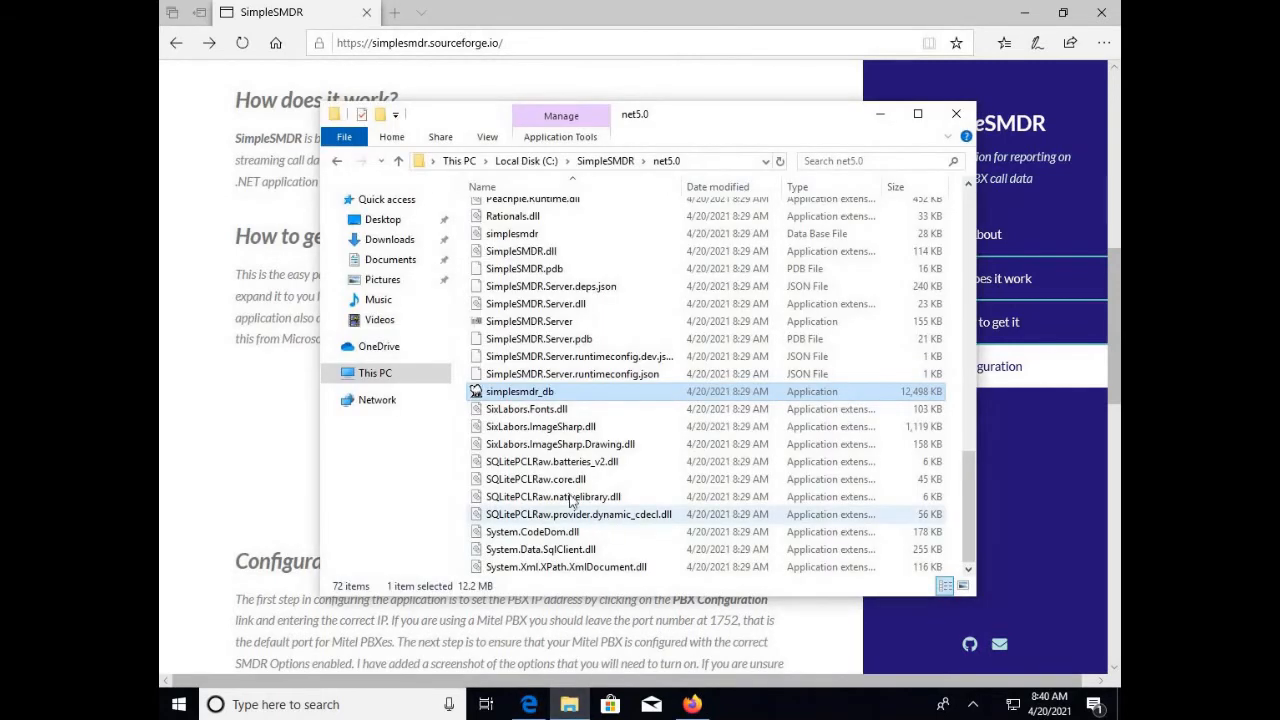
click(605, 160)
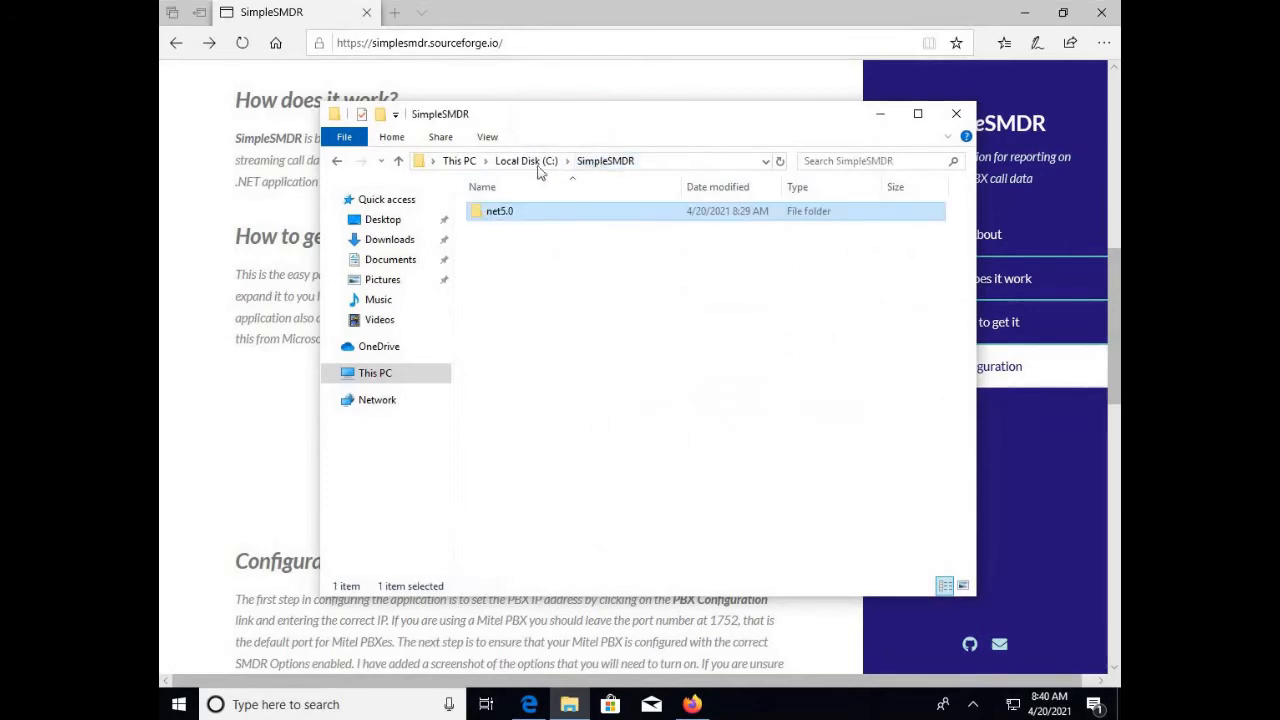
double_click(500, 218)
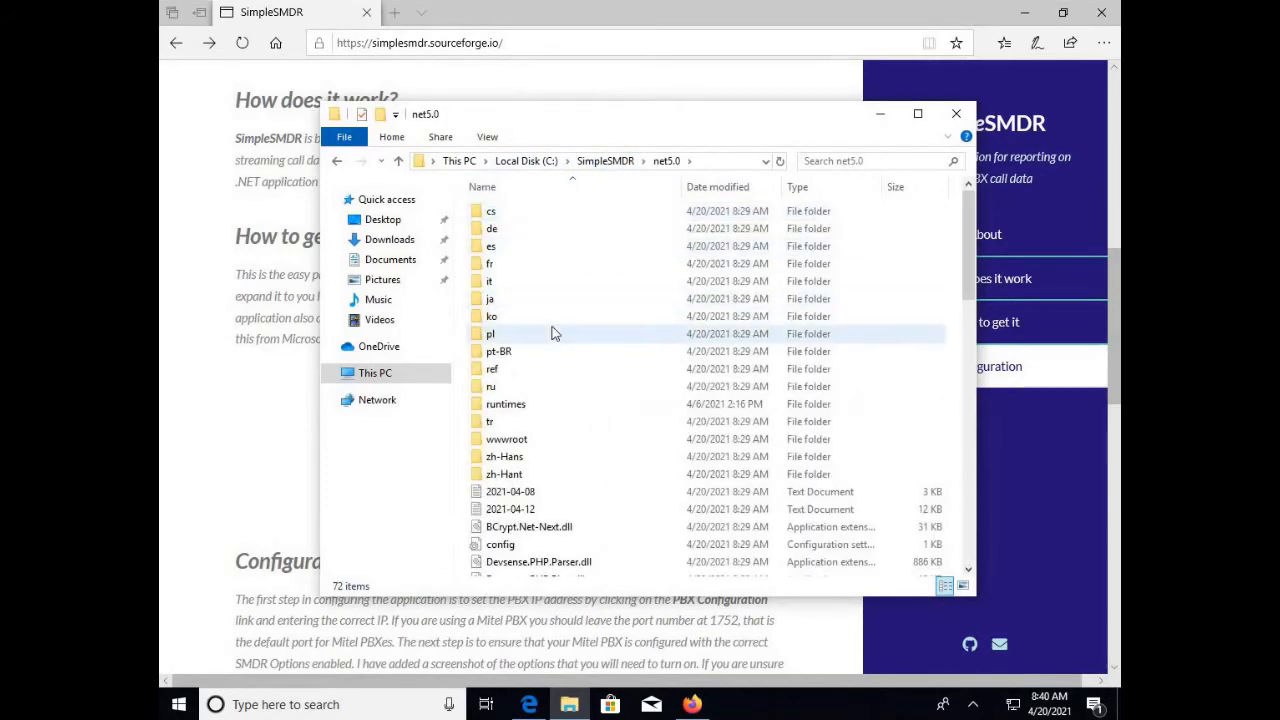
Run the SimpleSMDR.Server application from the net5.0 folder, allowing it past the SmartScreen block
scroll(551, 331, down, 6)
scroll(551, 331, down, 7)
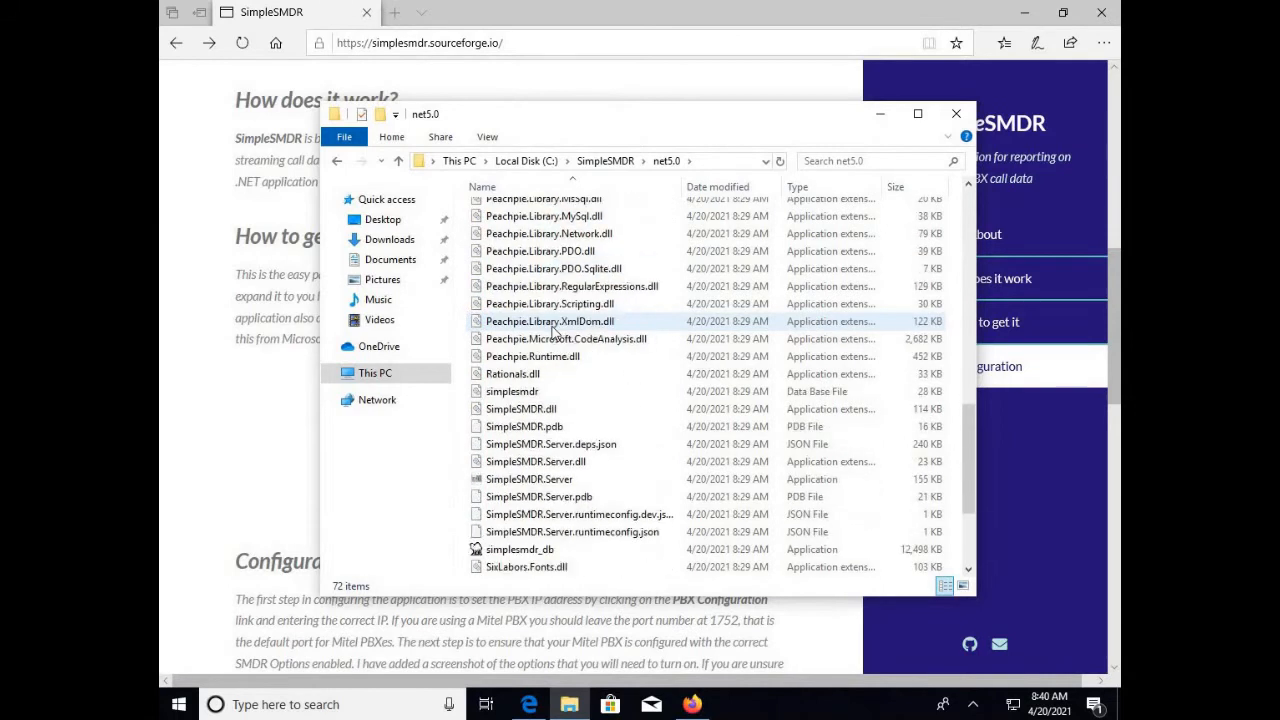
double_click(530, 480)
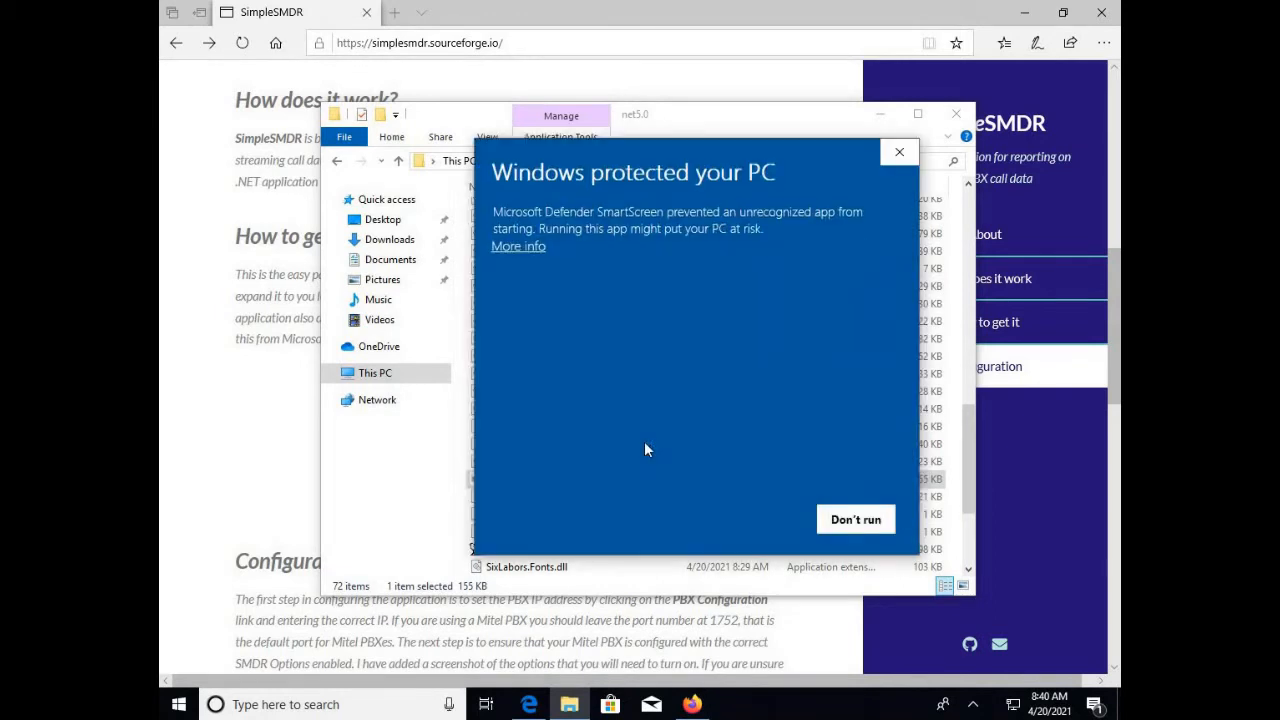
click(524, 247)
click(737, 517)
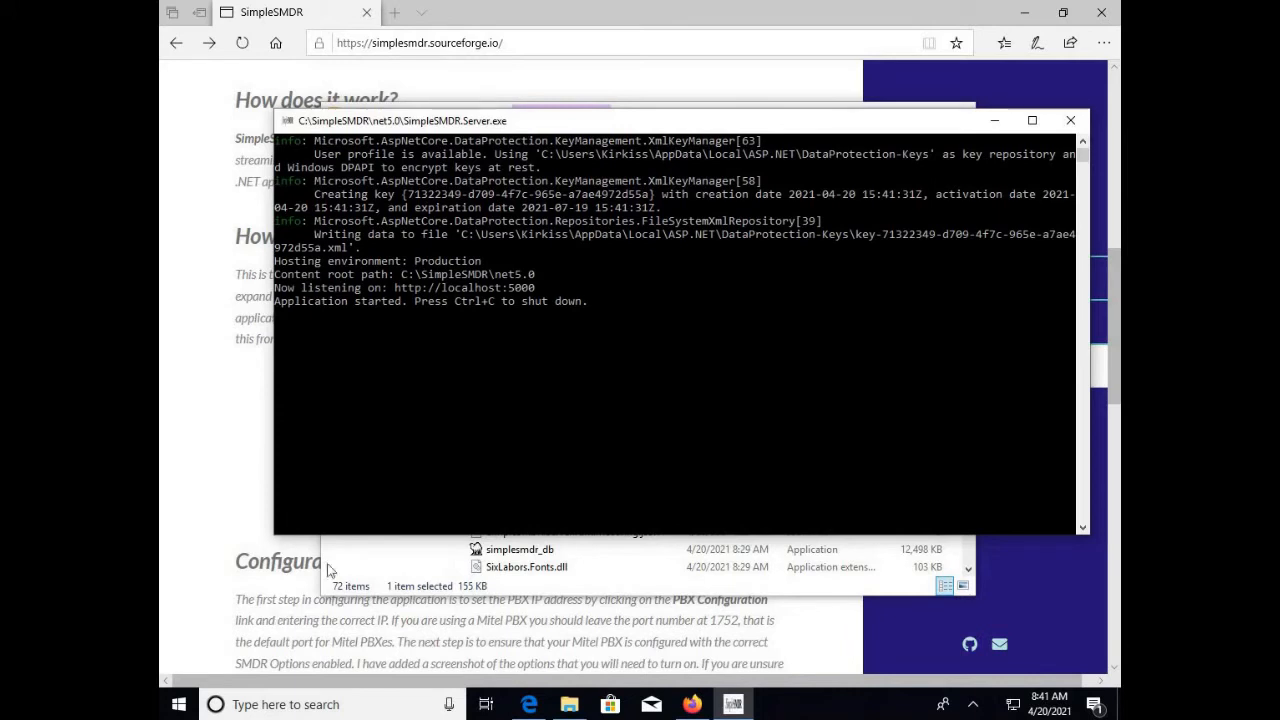
Copy the listening address from the server console, and switch to Firefox to log out of MiVoice Business
click(535, 290)
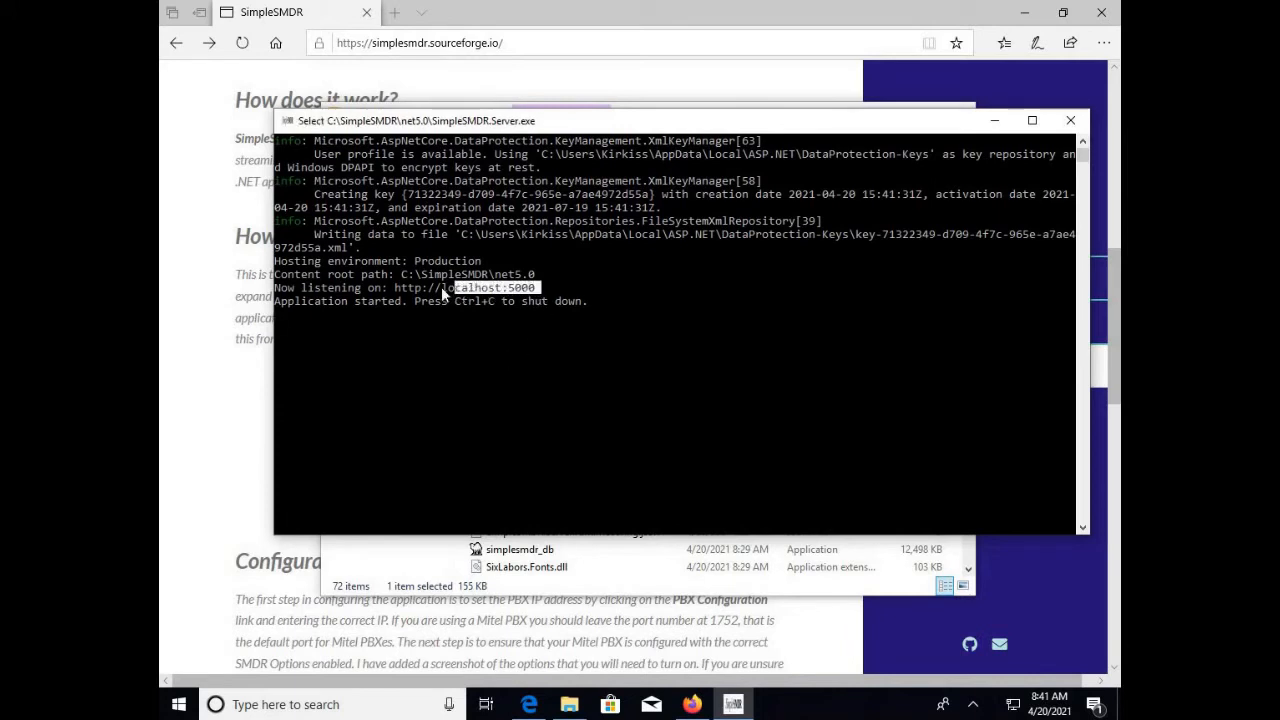
drag(441, 286, 390, 287)
right_click(397, 288)
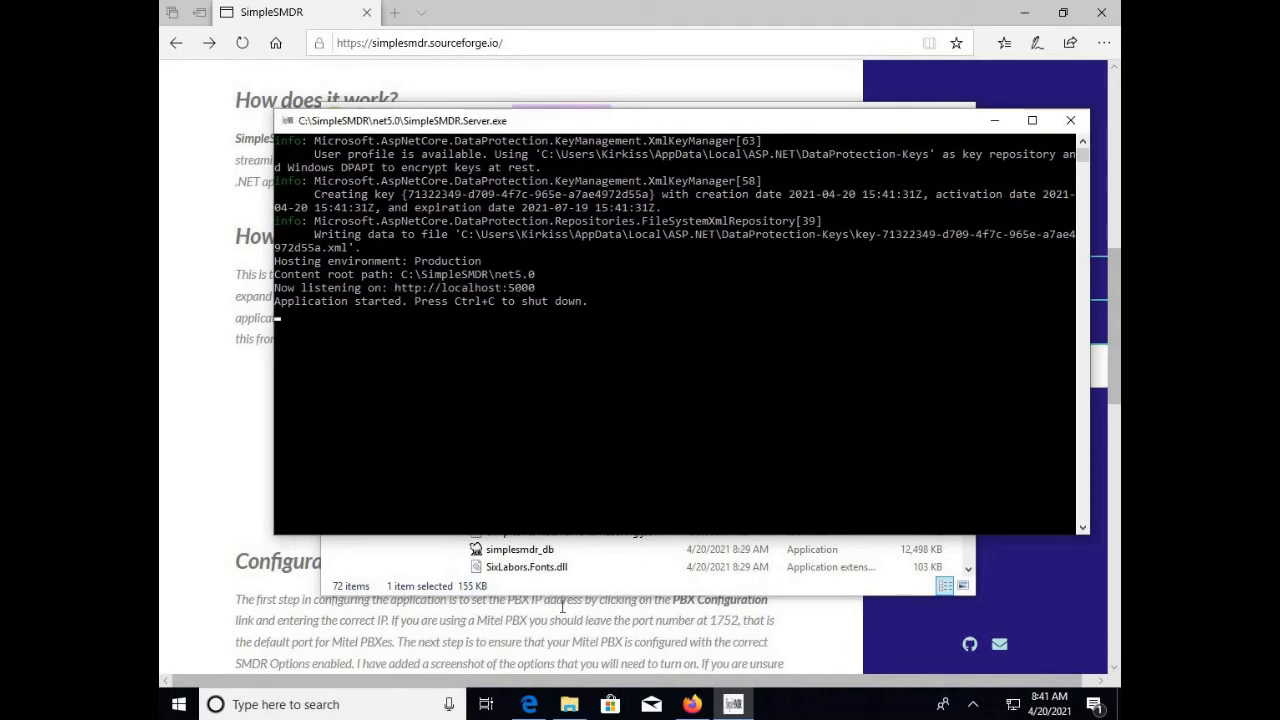
click(692, 704)
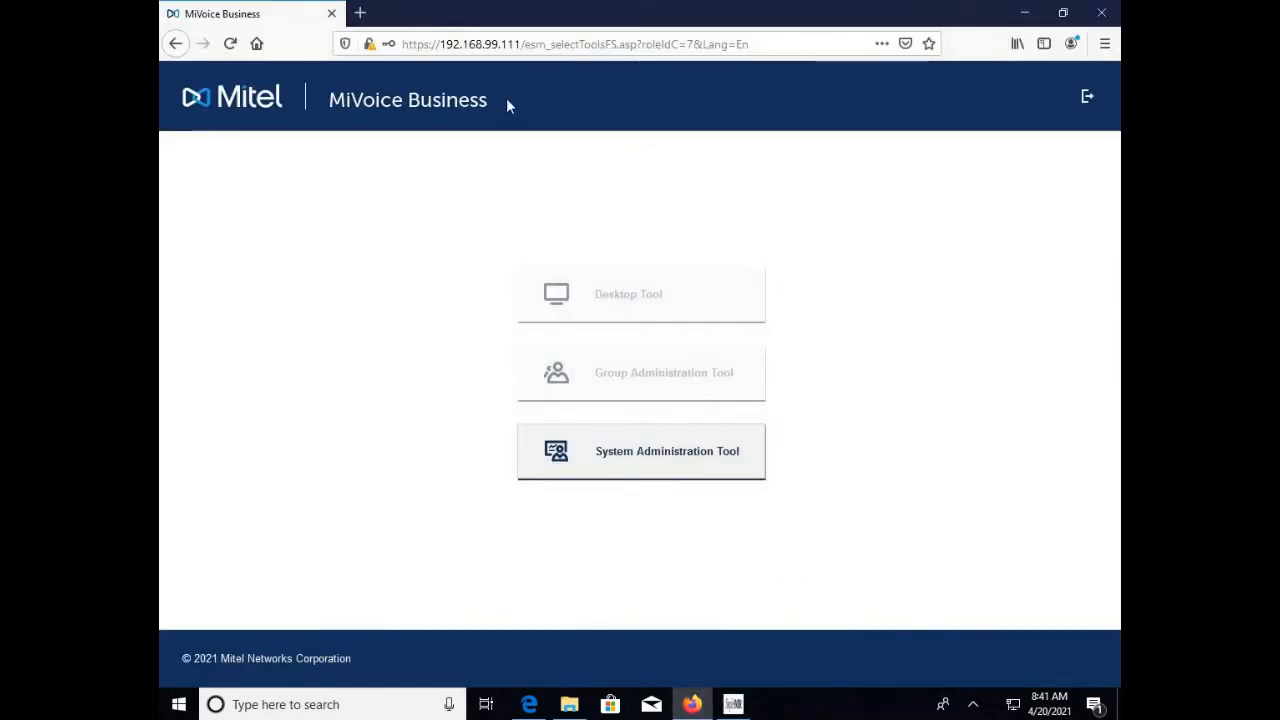
click(1090, 100)
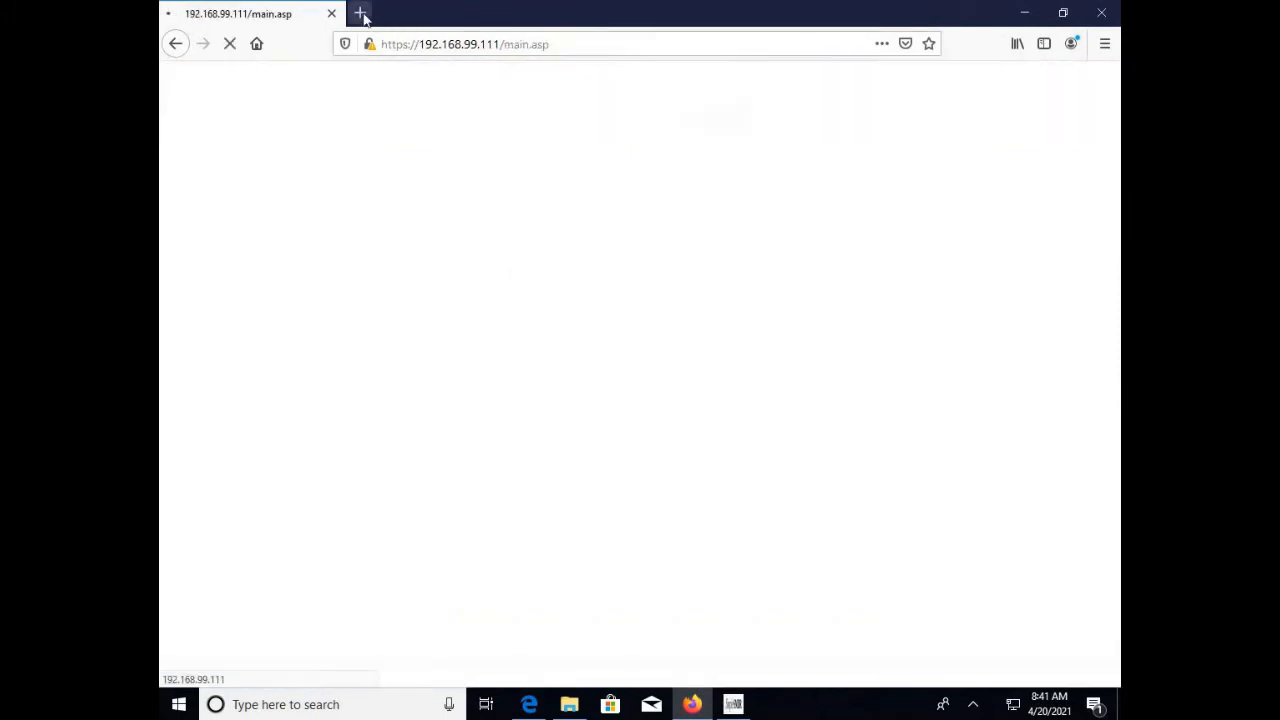
click(361, 14)
text(http://localhost:5000)
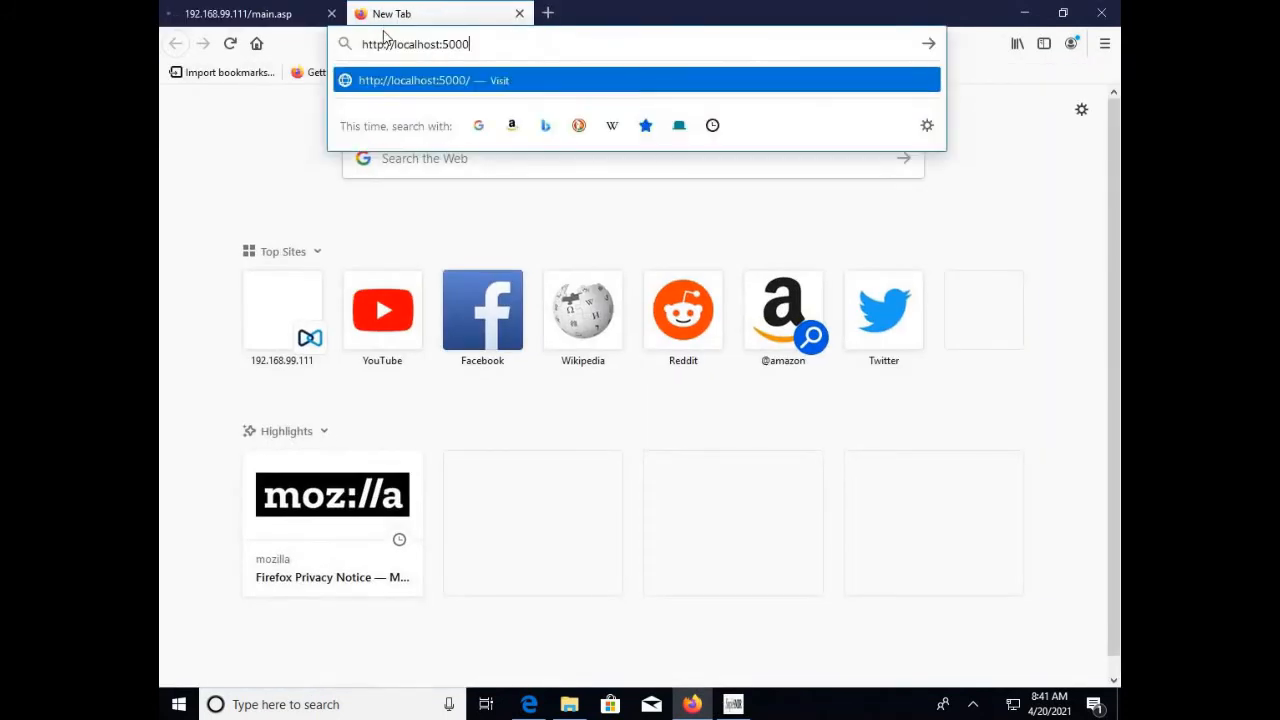
key(Return)
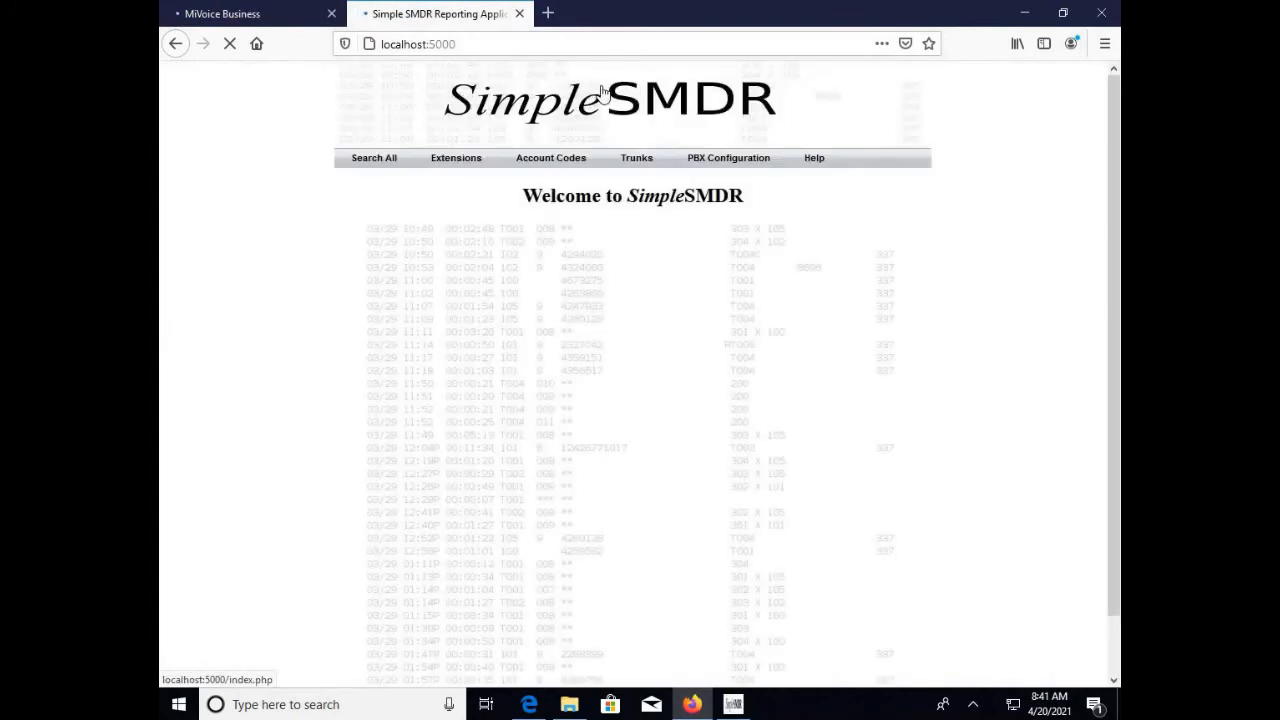
Set the PBX IP to 192.168.99.111 in SimpleSMDR's PBX Configuration and submit it with the port left at 1752
click(733, 163)
click(586, 247)
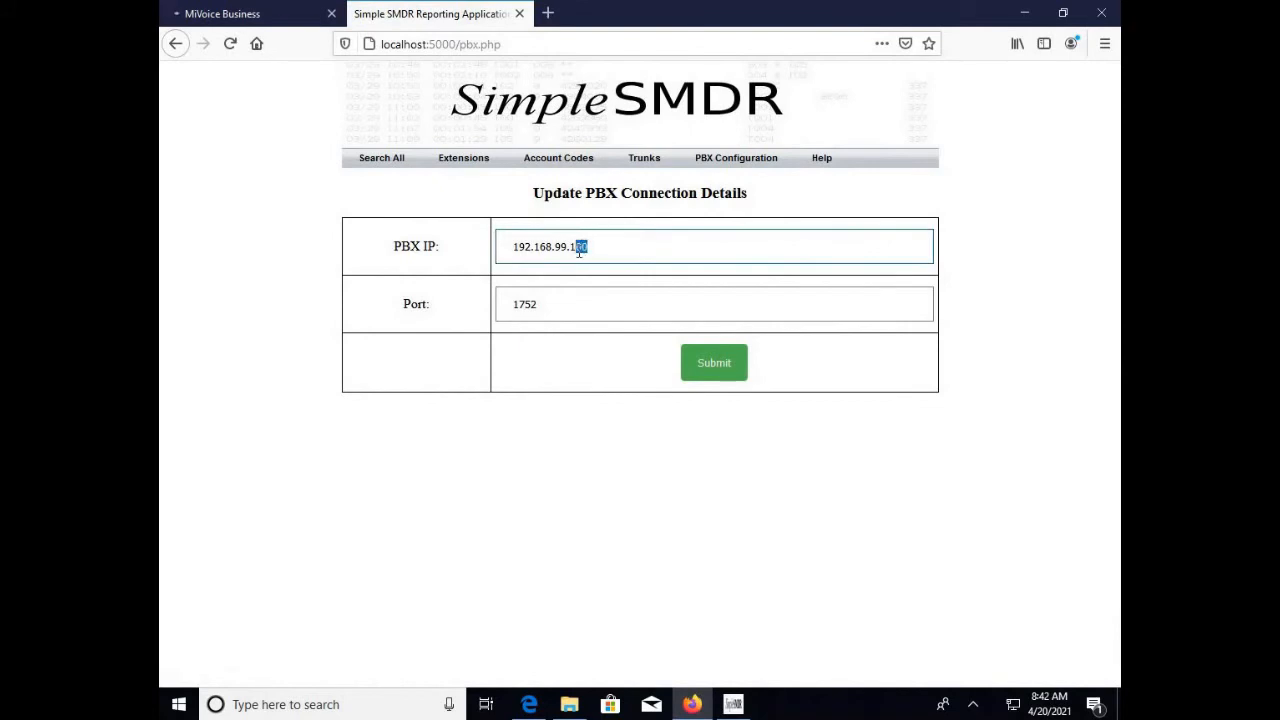
text(11)
drag(592, 246, 505, 246)
click(257, 18)
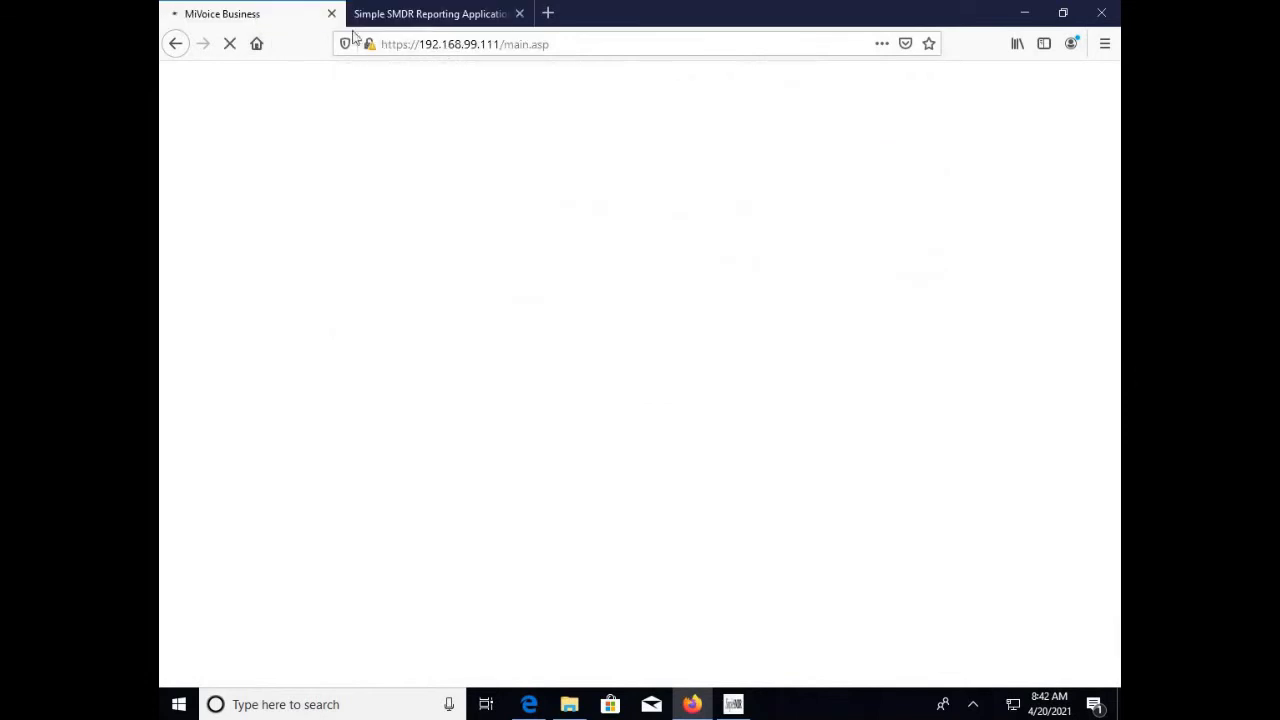
click(434, 18)
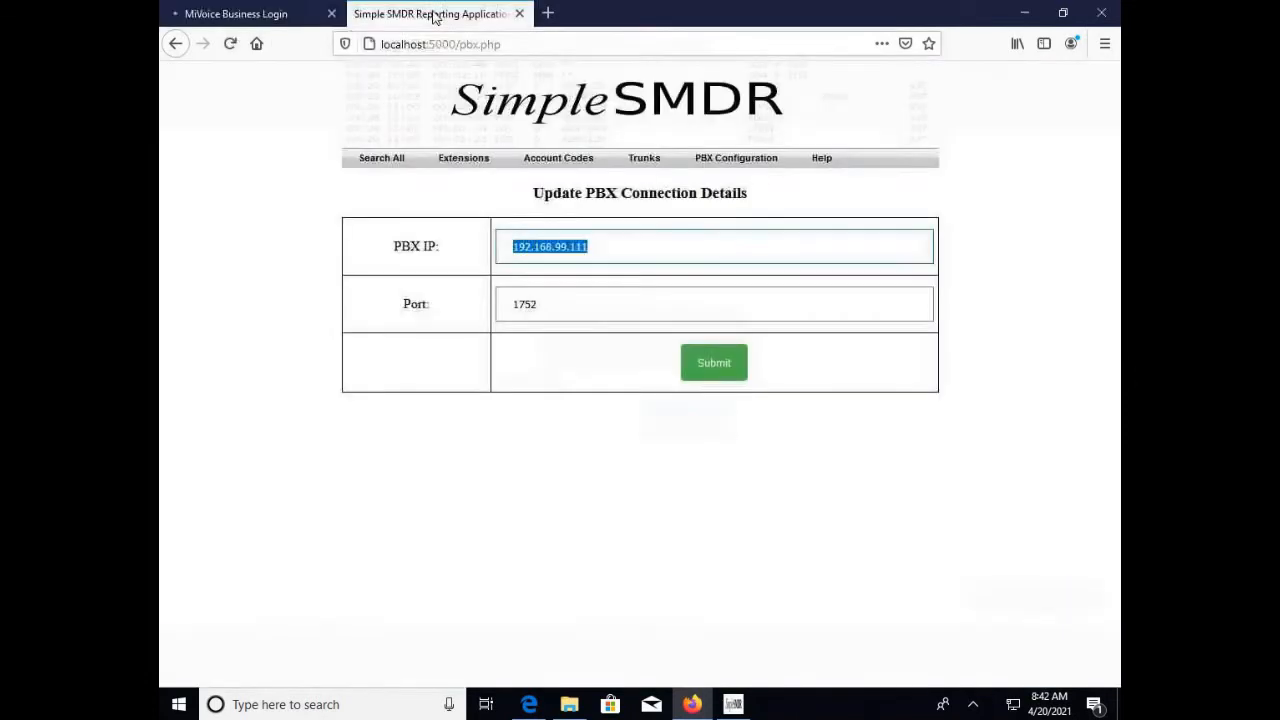
click(716, 366)
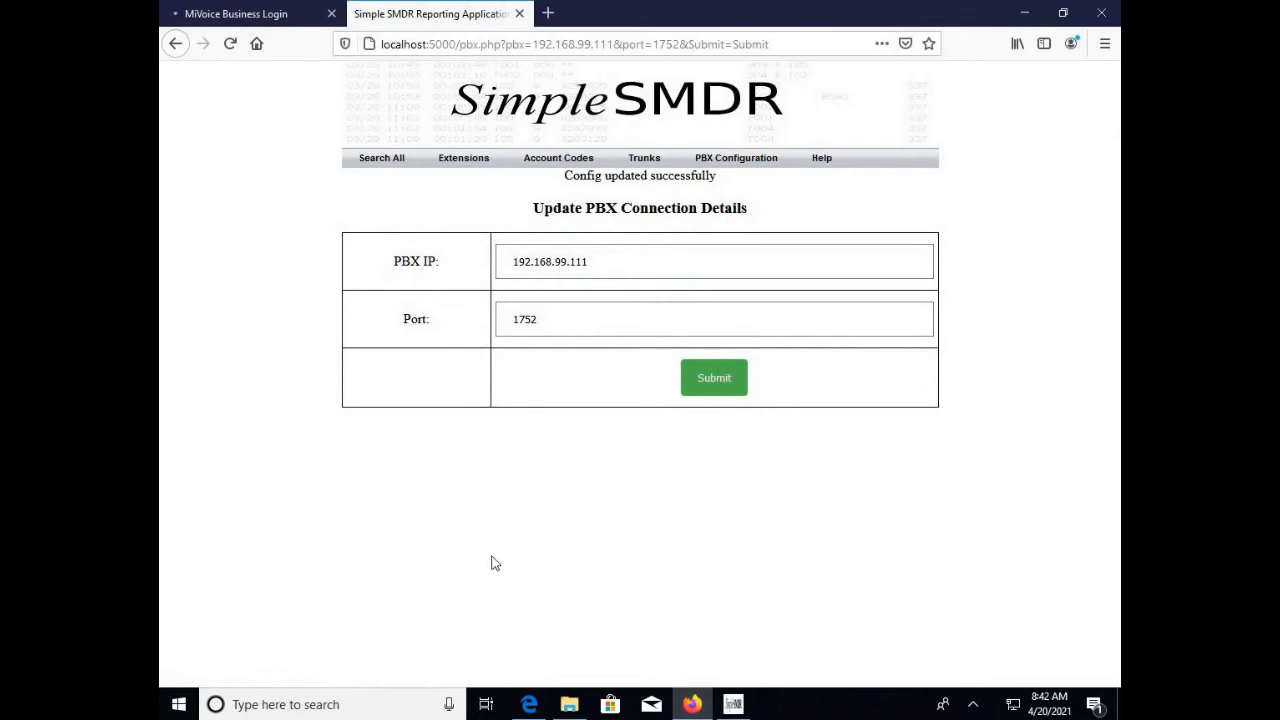
Check the SimpleSMDR site's data capture instructions in Edge, and run simplesmdr_db from the net5.0 folder past the SmartScreen block
click(529, 704)
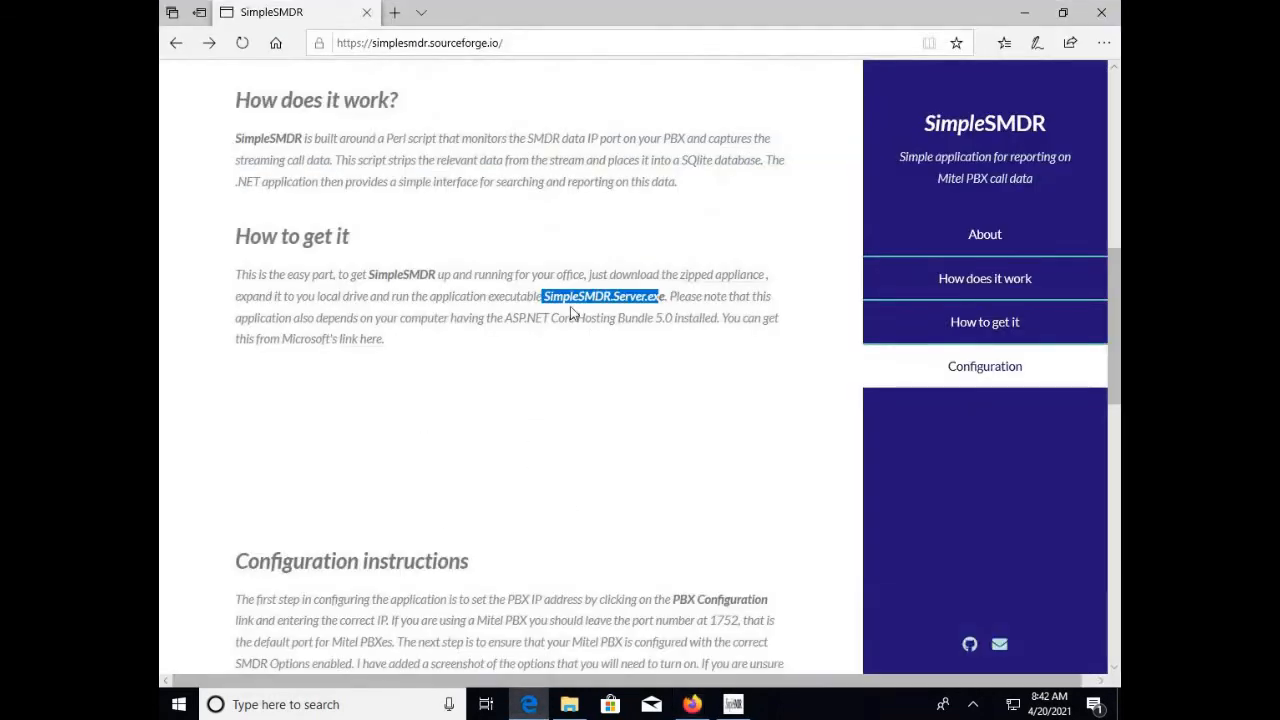
scroll(654, 449, down, 4)
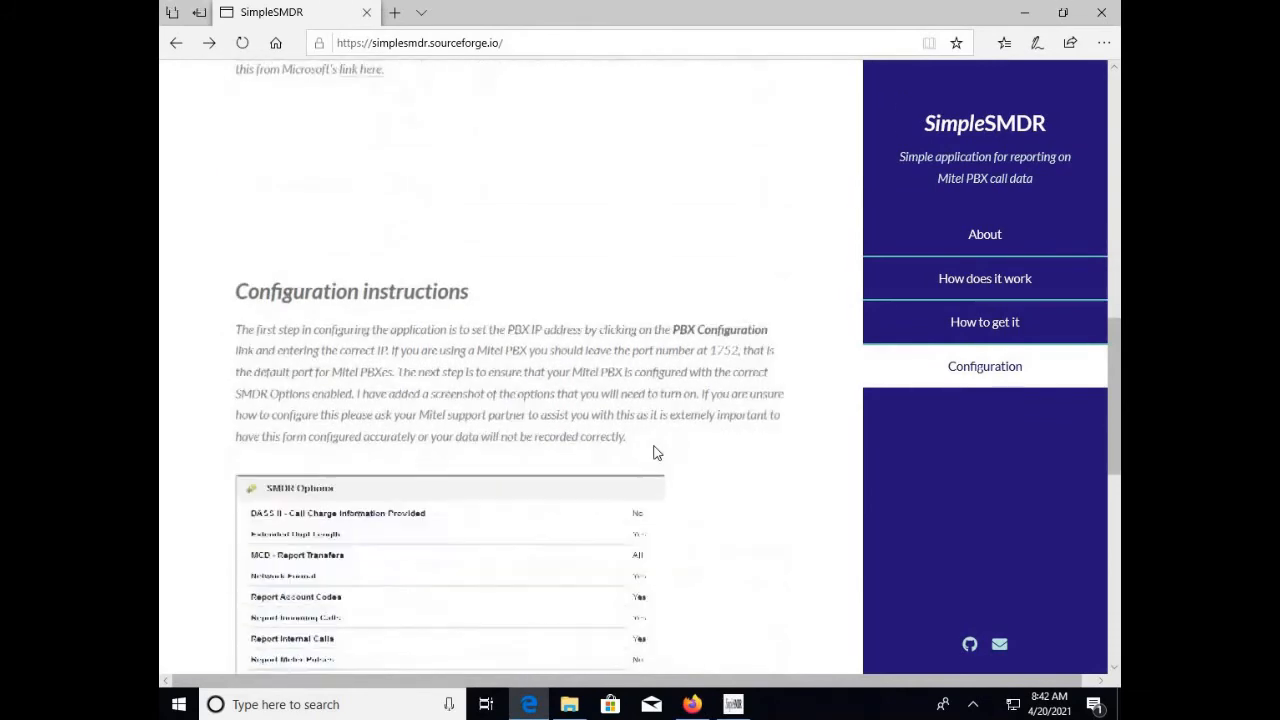
scroll(654, 449, down, 6)
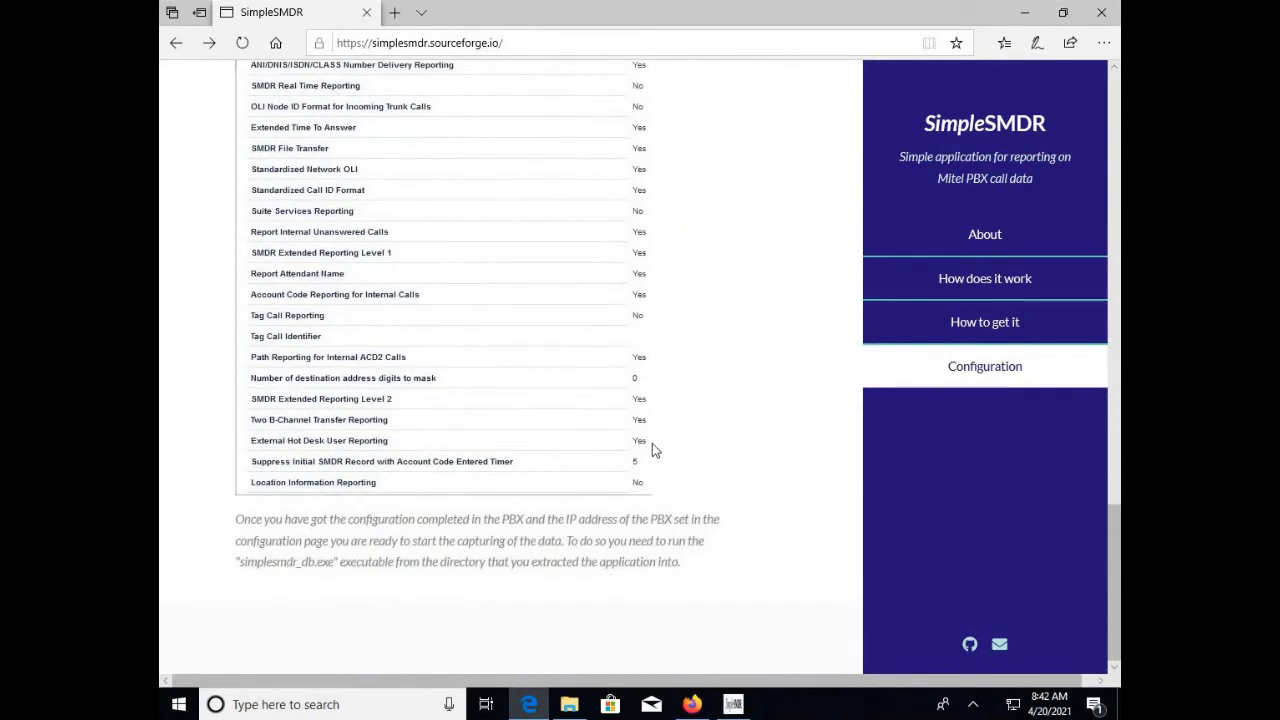
drag(268, 563, 355, 566)
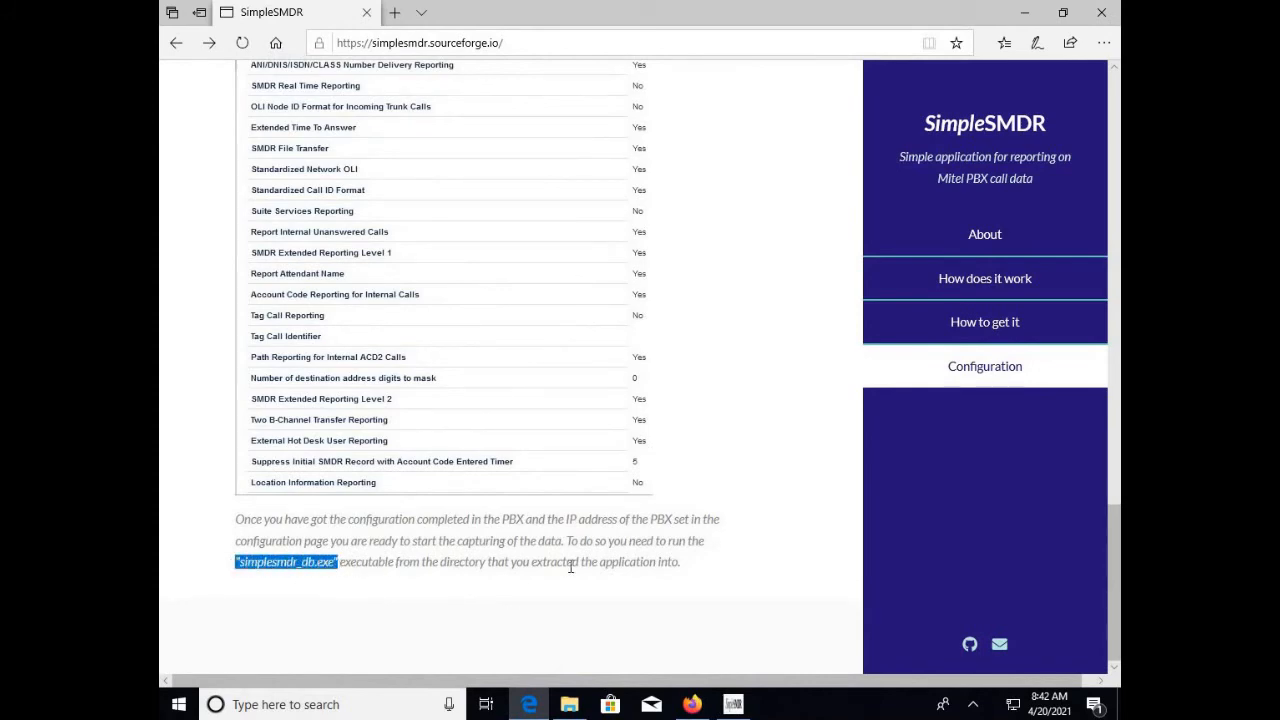
click(569, 704)
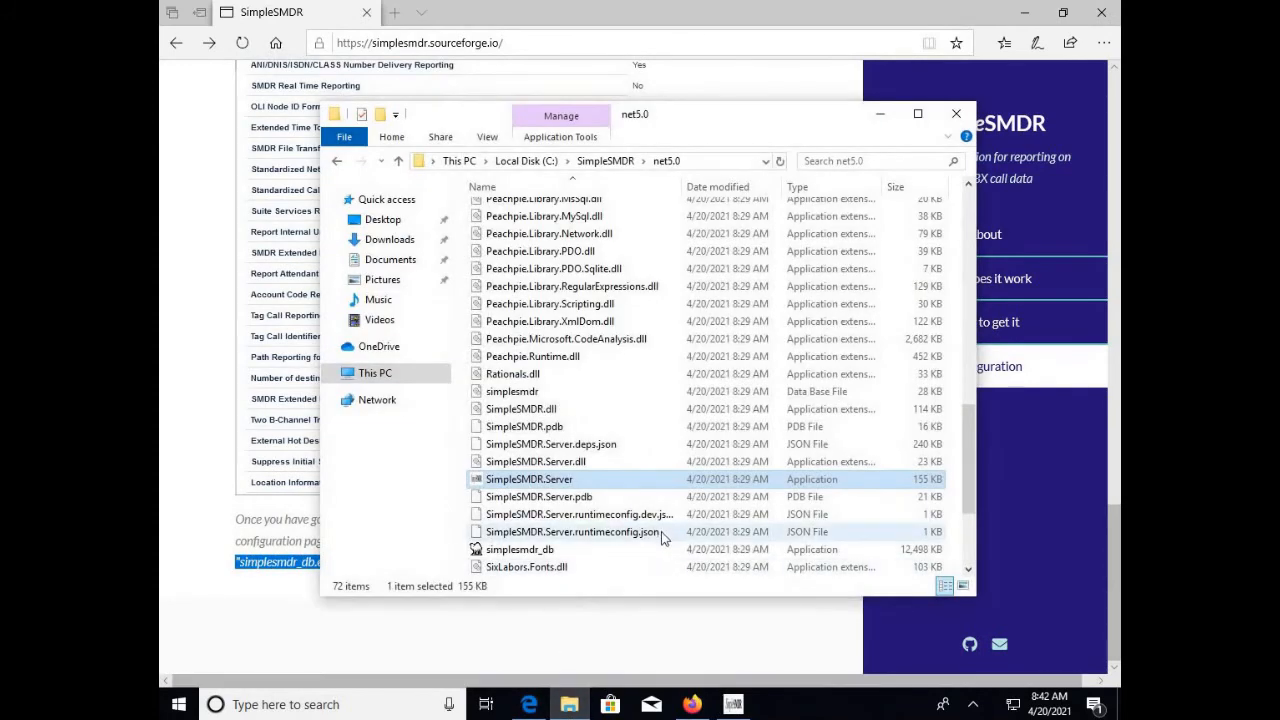
scroll(662, 538, down, 1)
double_click(519, 497)
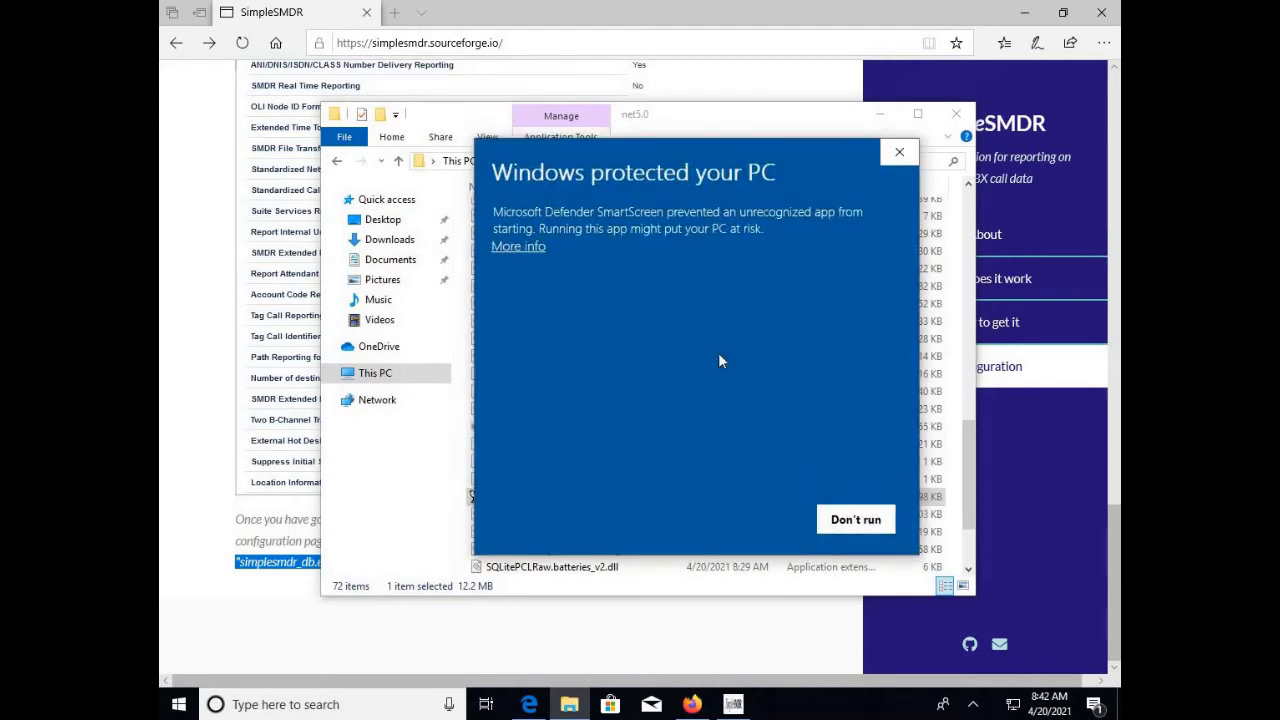
click(522, 247)
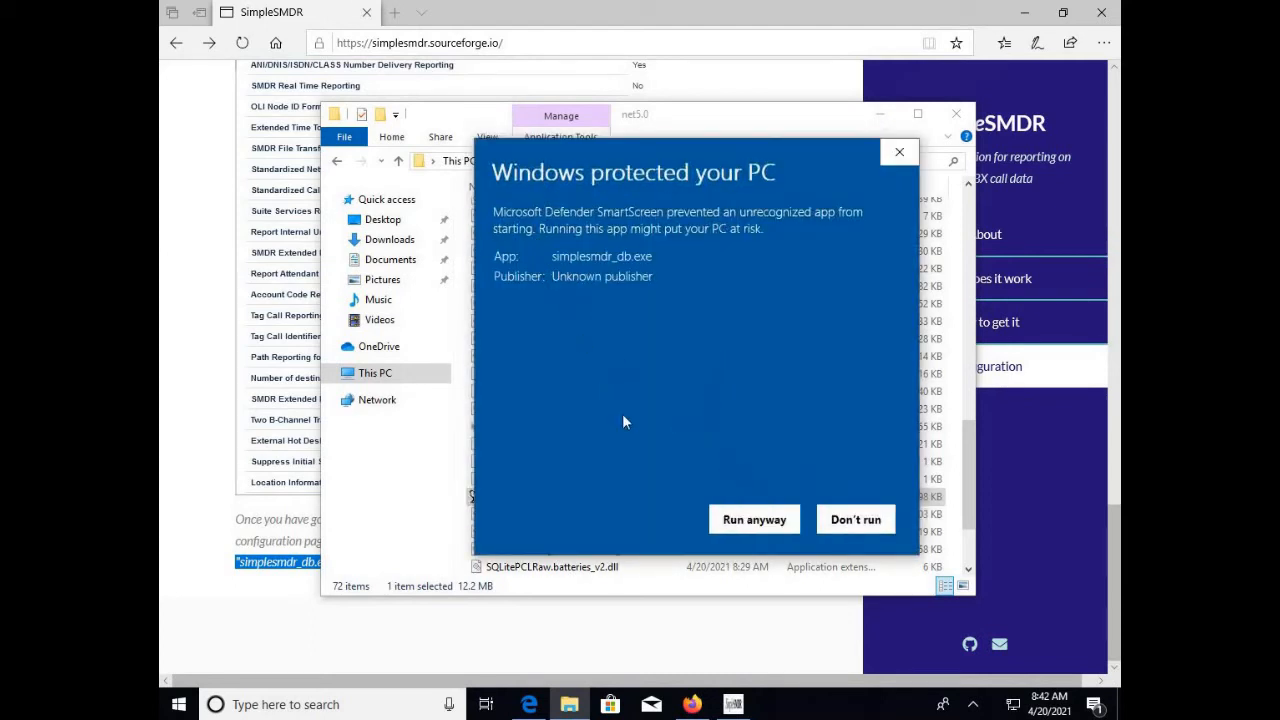
click(754, 520)
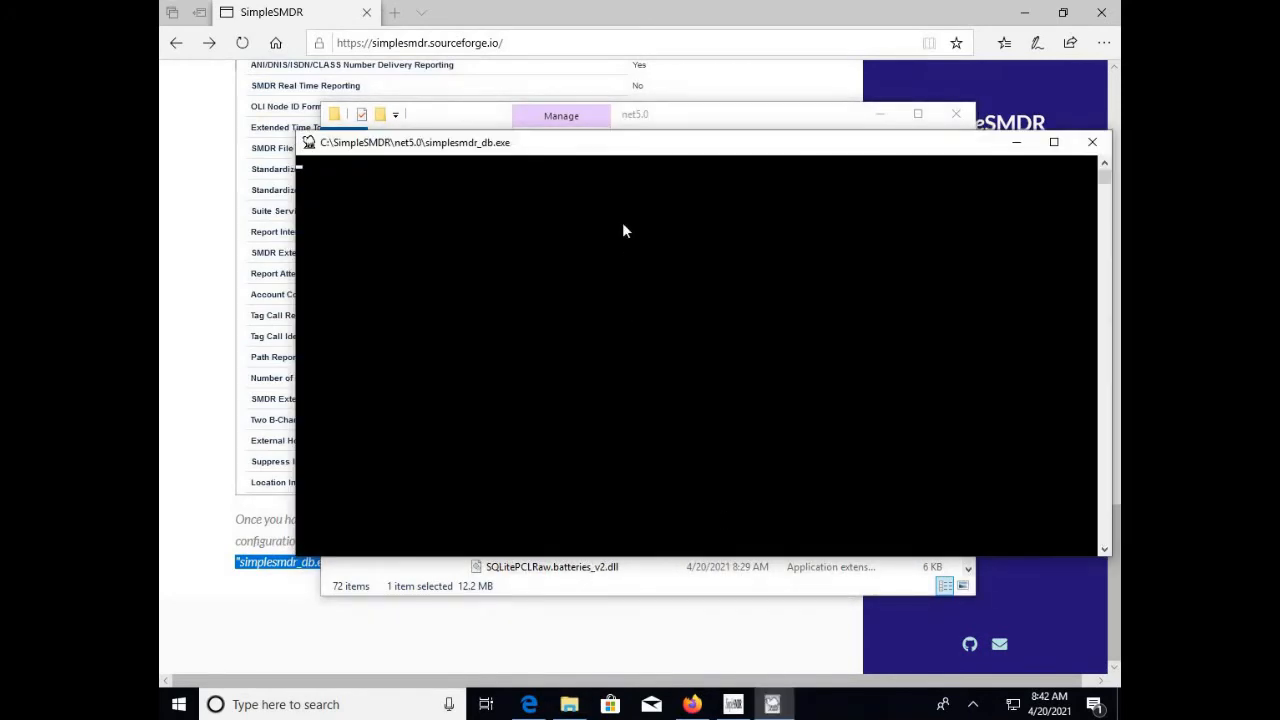
drag(610, 153, 487, 160)
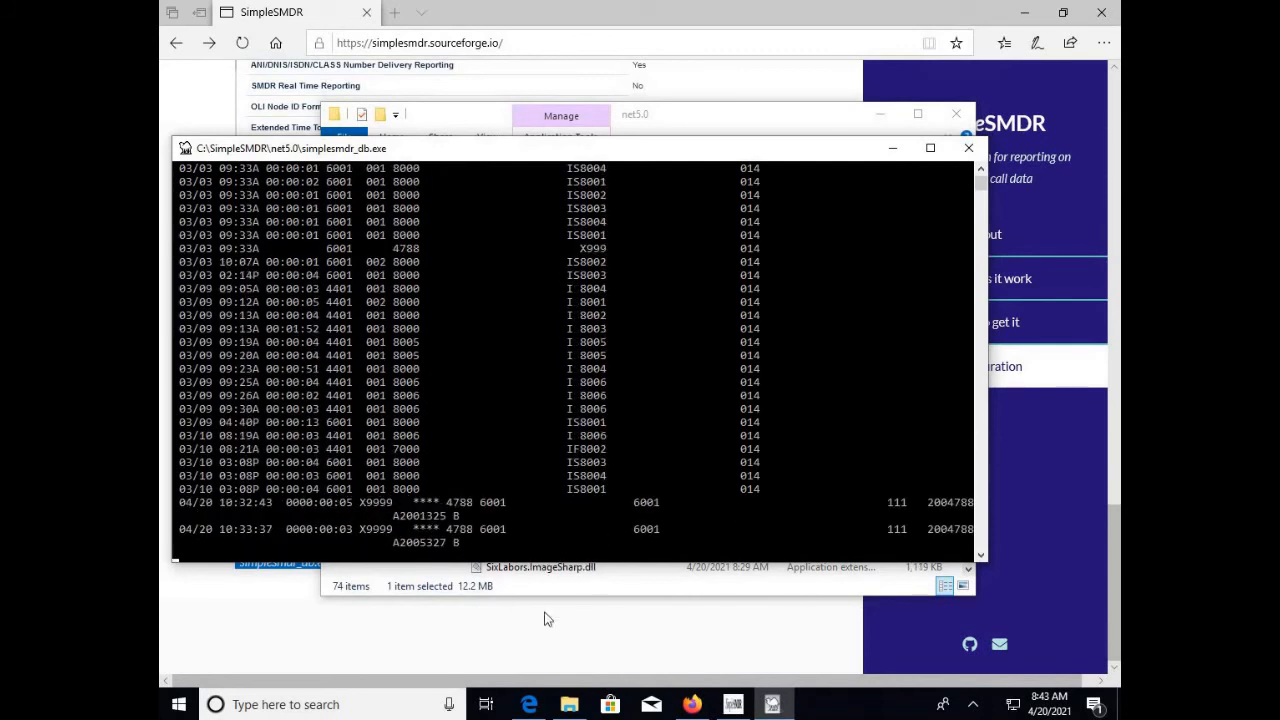
Open the SimpleSMDR home page in Firefox and compare its most recent call records with the simplesmdr_db console output
click(733, 704)
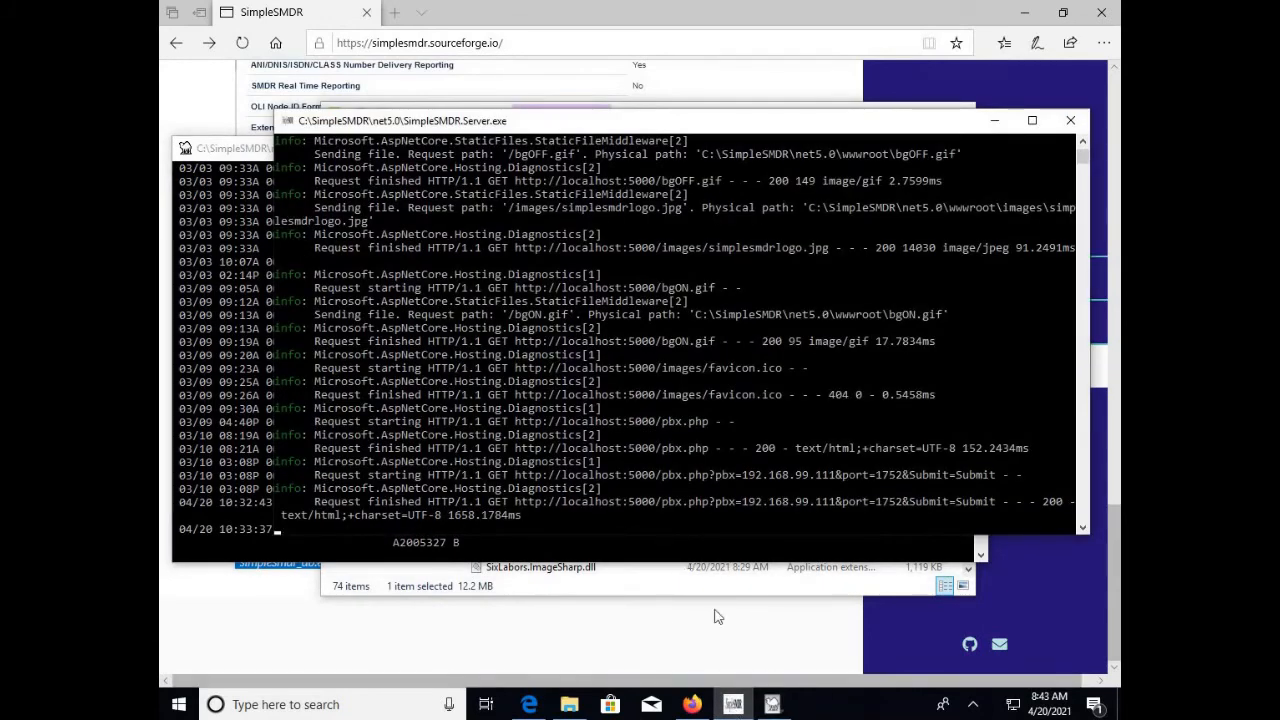
click(694, 704)
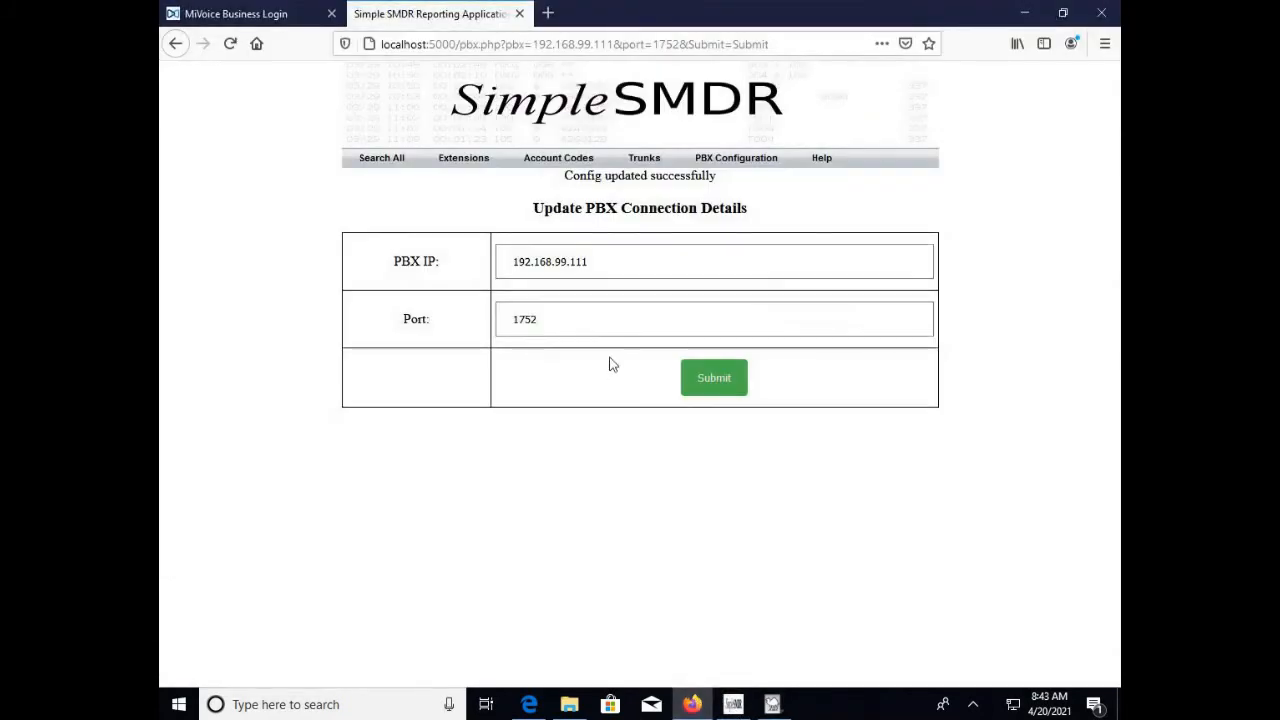
click(515, 110)
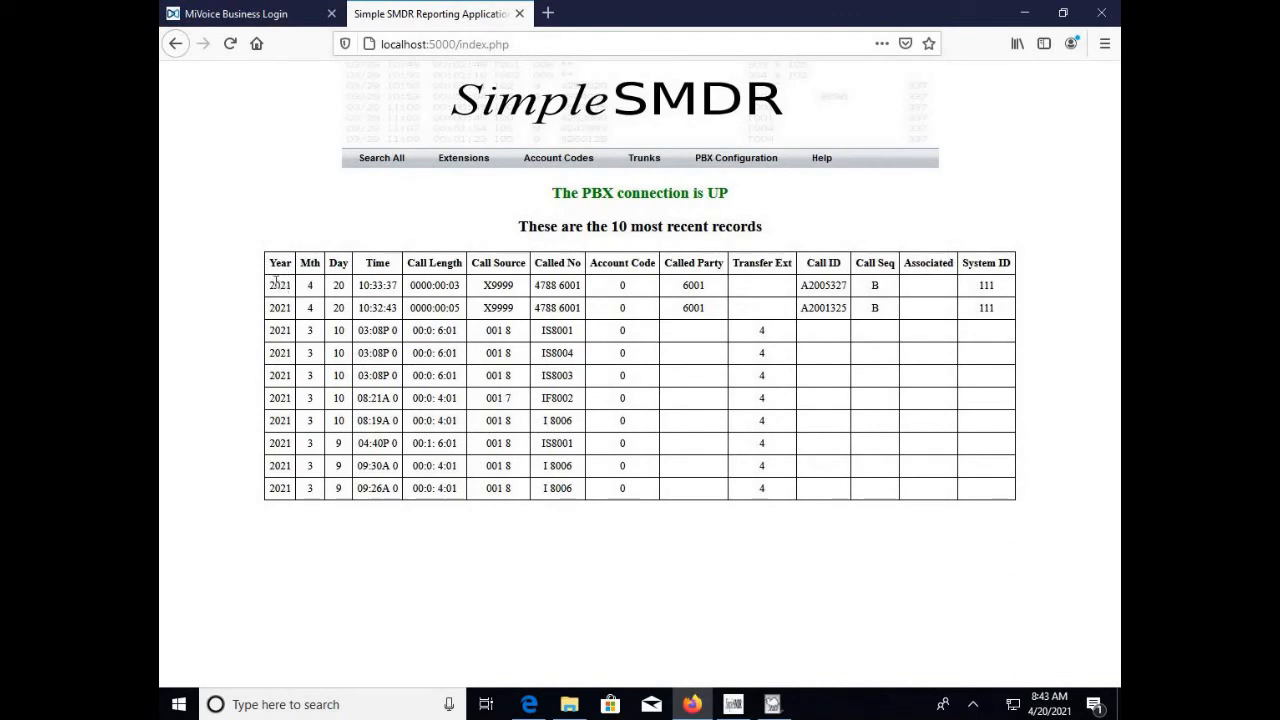
drag(270, 289, 705, 286)
click(705, 288)
click(772, 704)
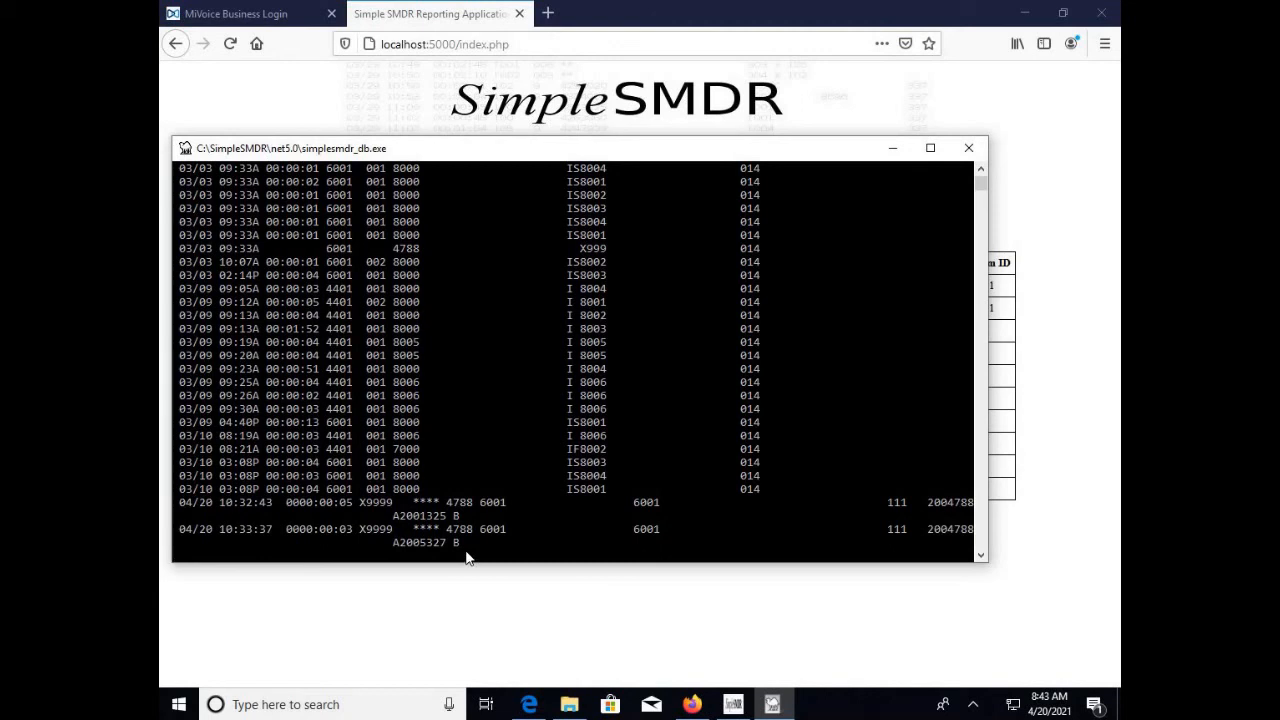
click(614, 623)
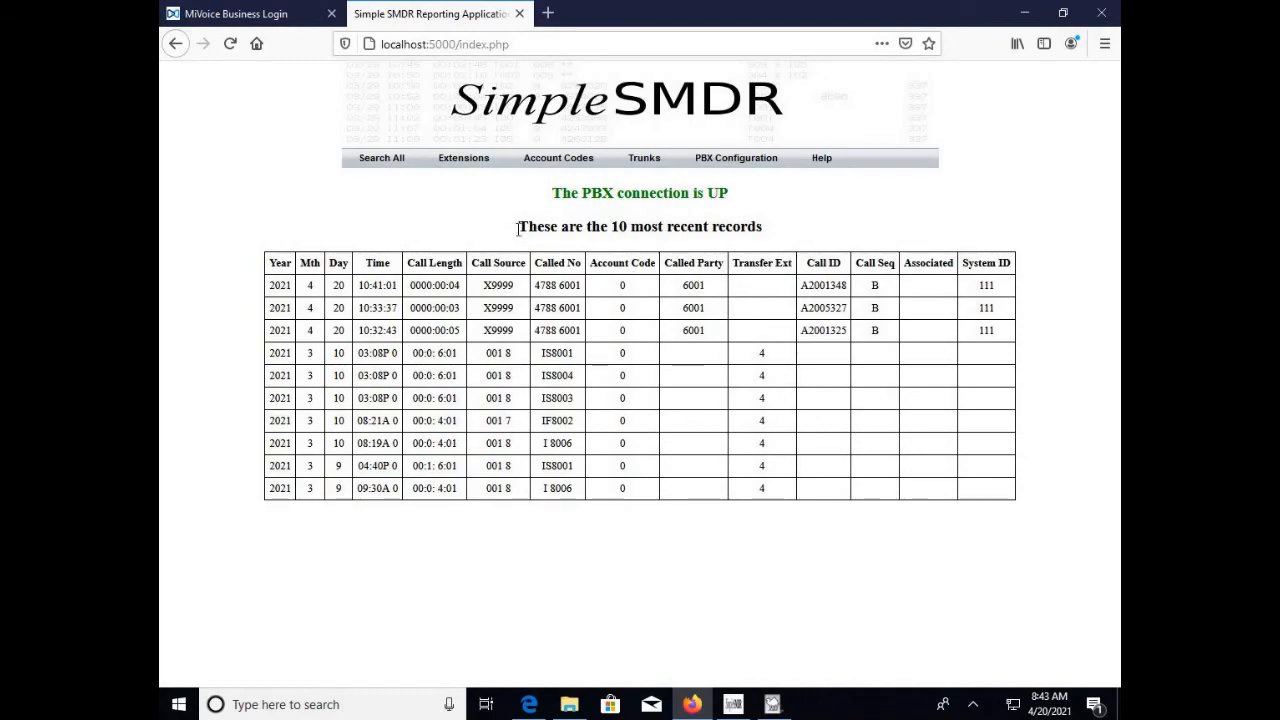
Review all call records in Search All and filter them by Called No 6001
click(383, 164)
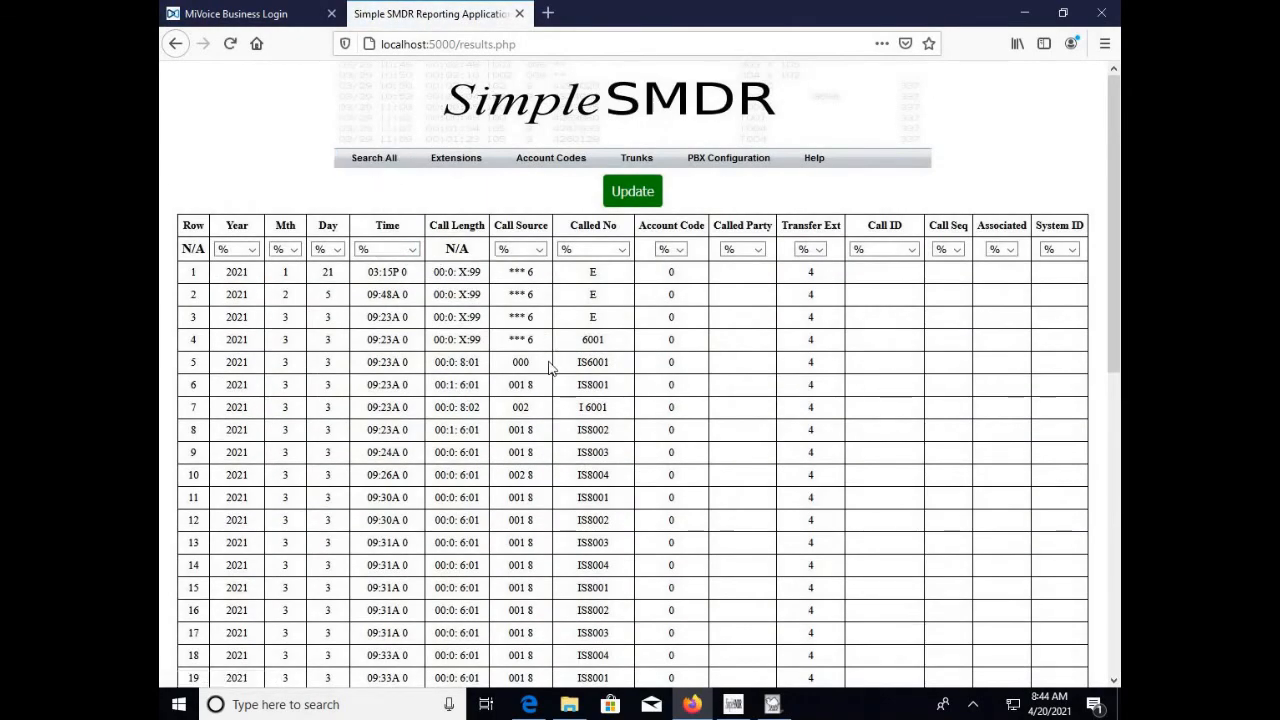
scroll(548, 368, down, 8)
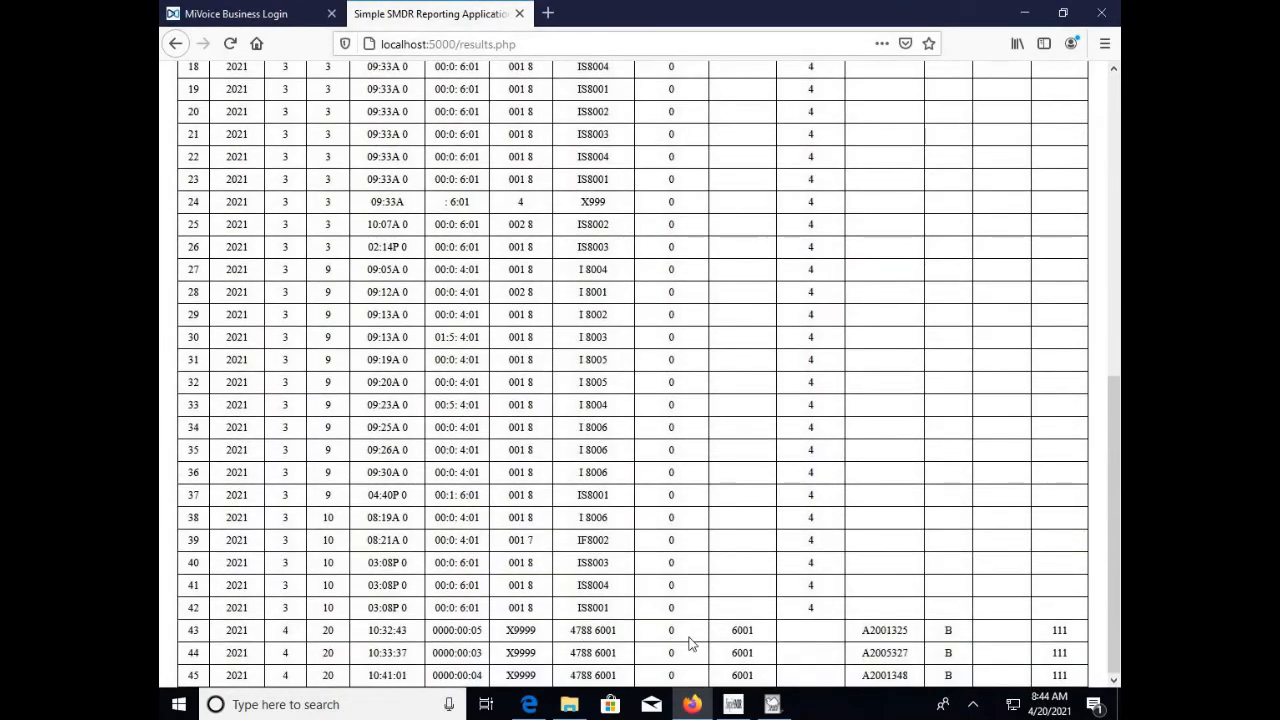
scroll(690, 643, up, 10)
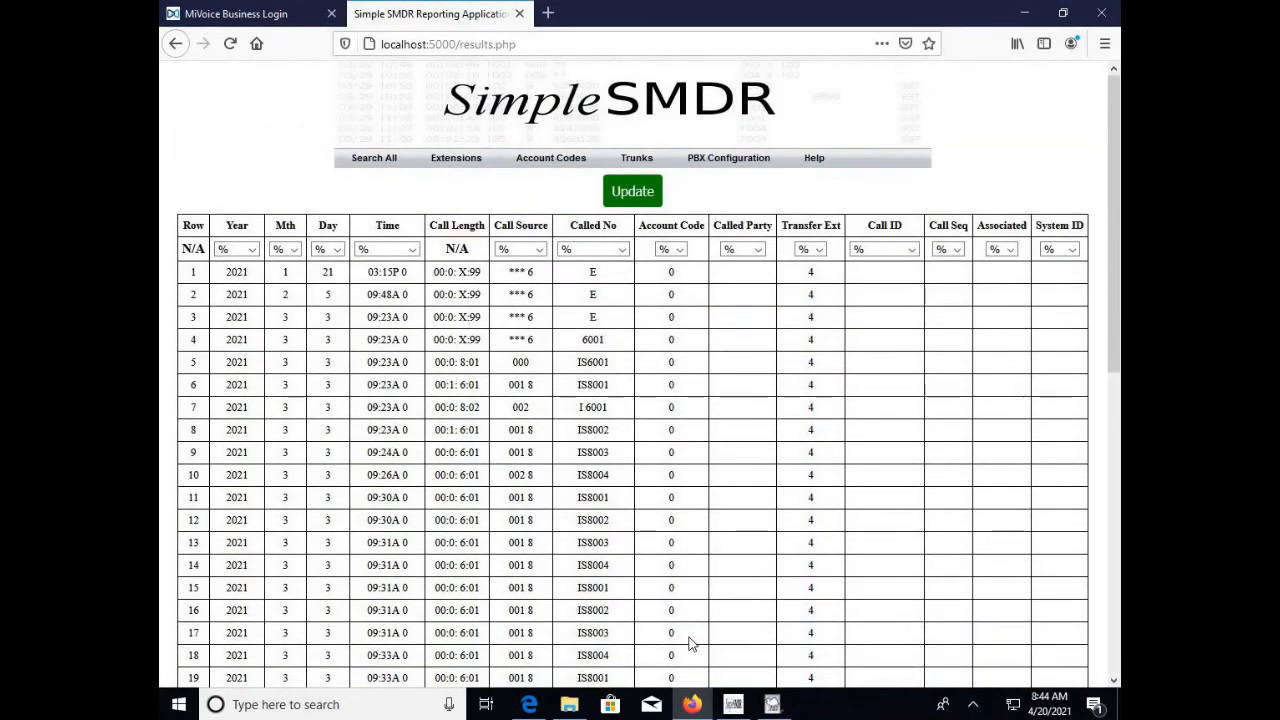
click(624, 250)
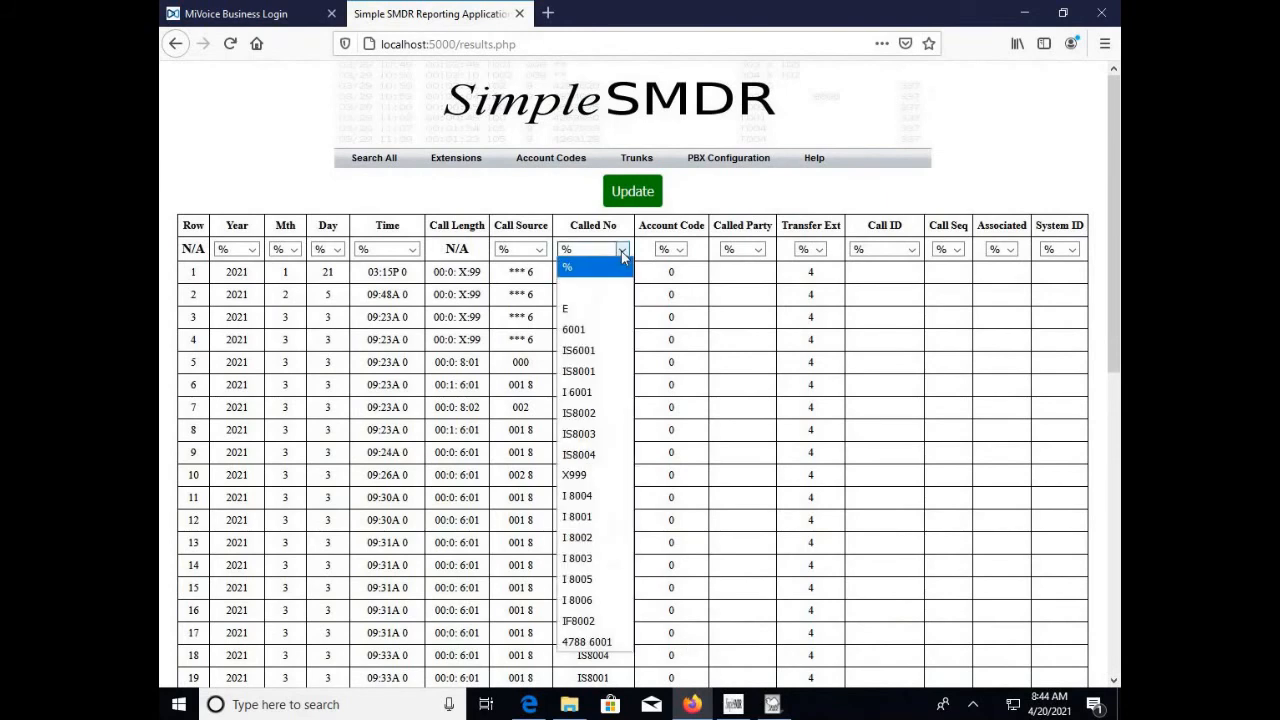
click(580, 330)
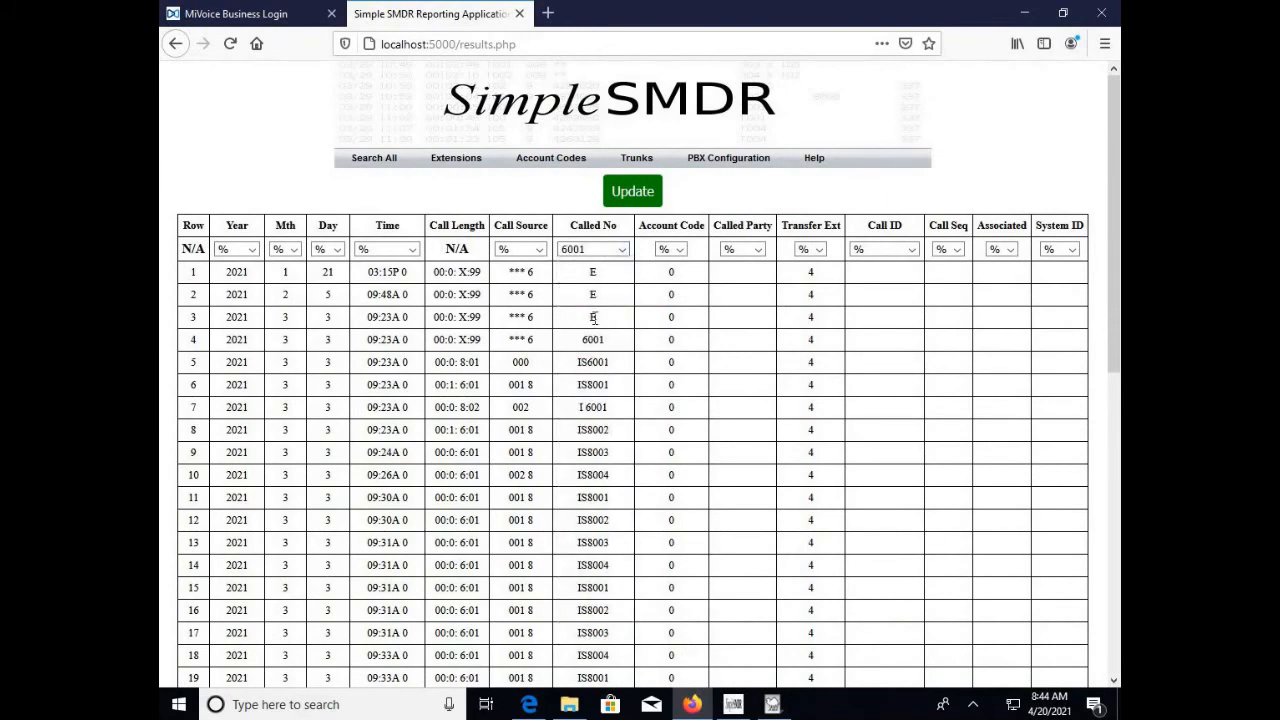
click(626, 195)
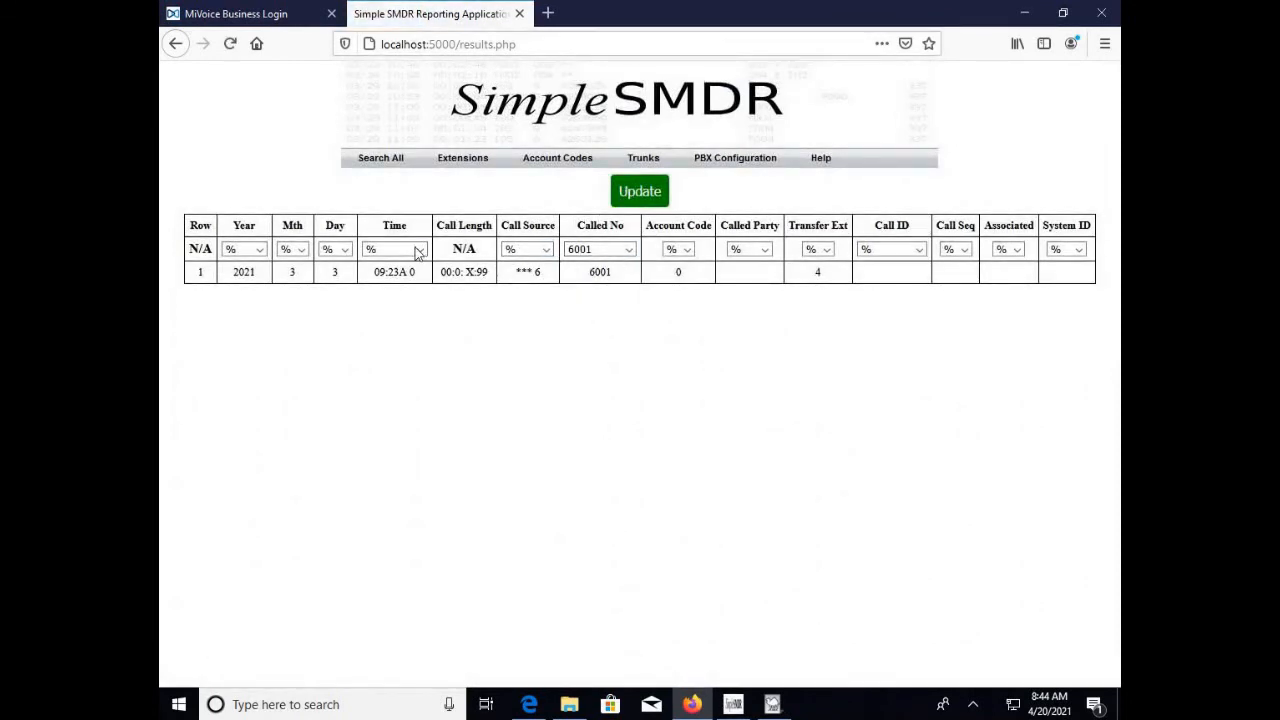
Filter the call records by month 4 with the Called No filter cleared
click(299, 251)
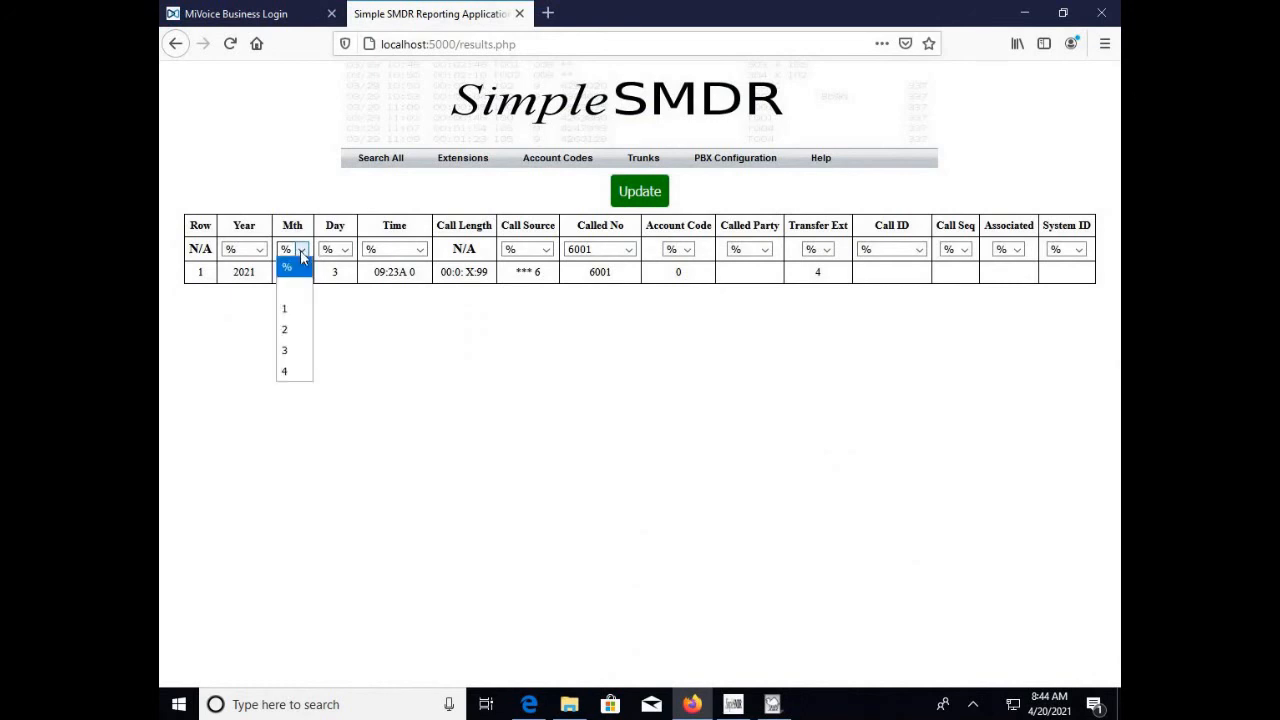
click(292, 374)
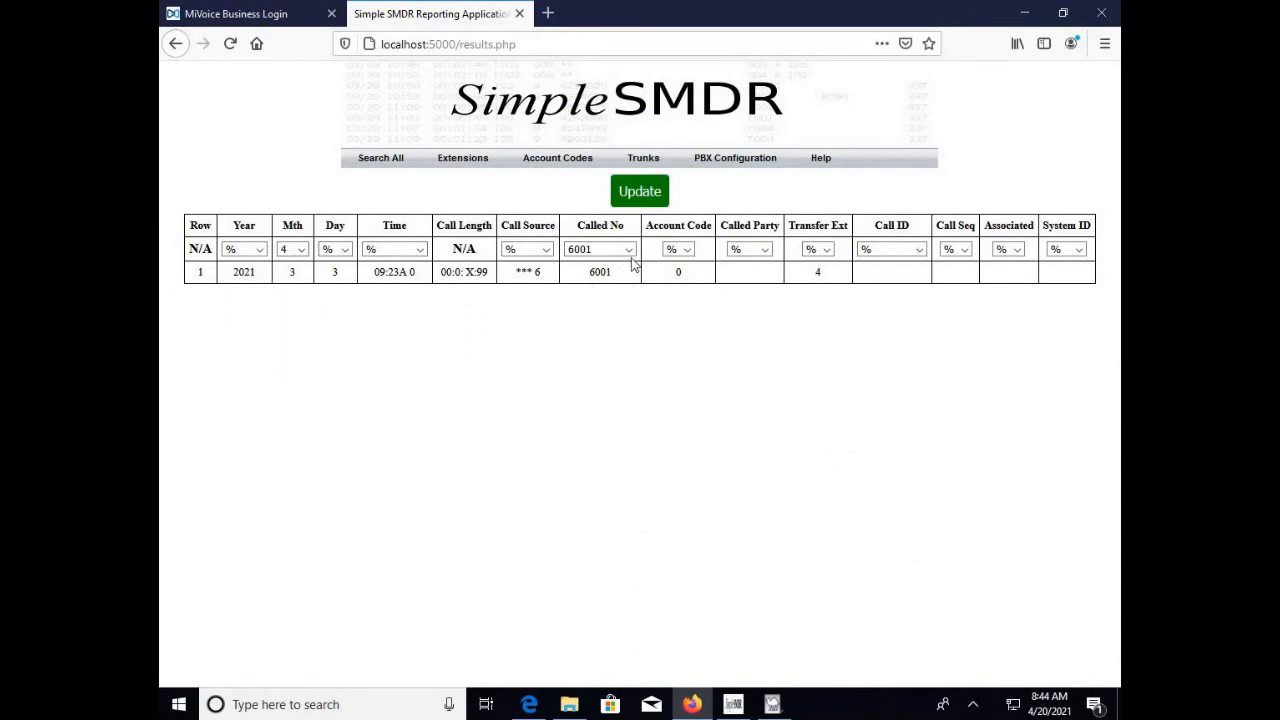
click(627, 251)
click(604, 291)
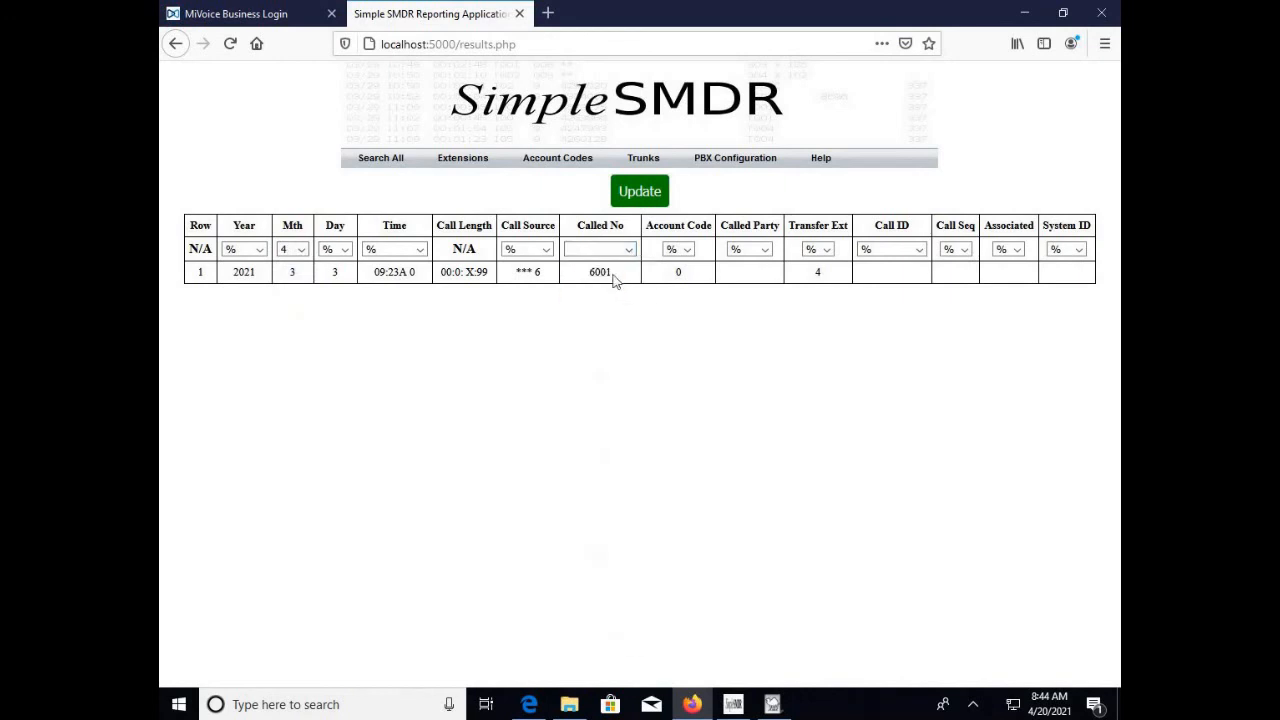
click(634, 194)
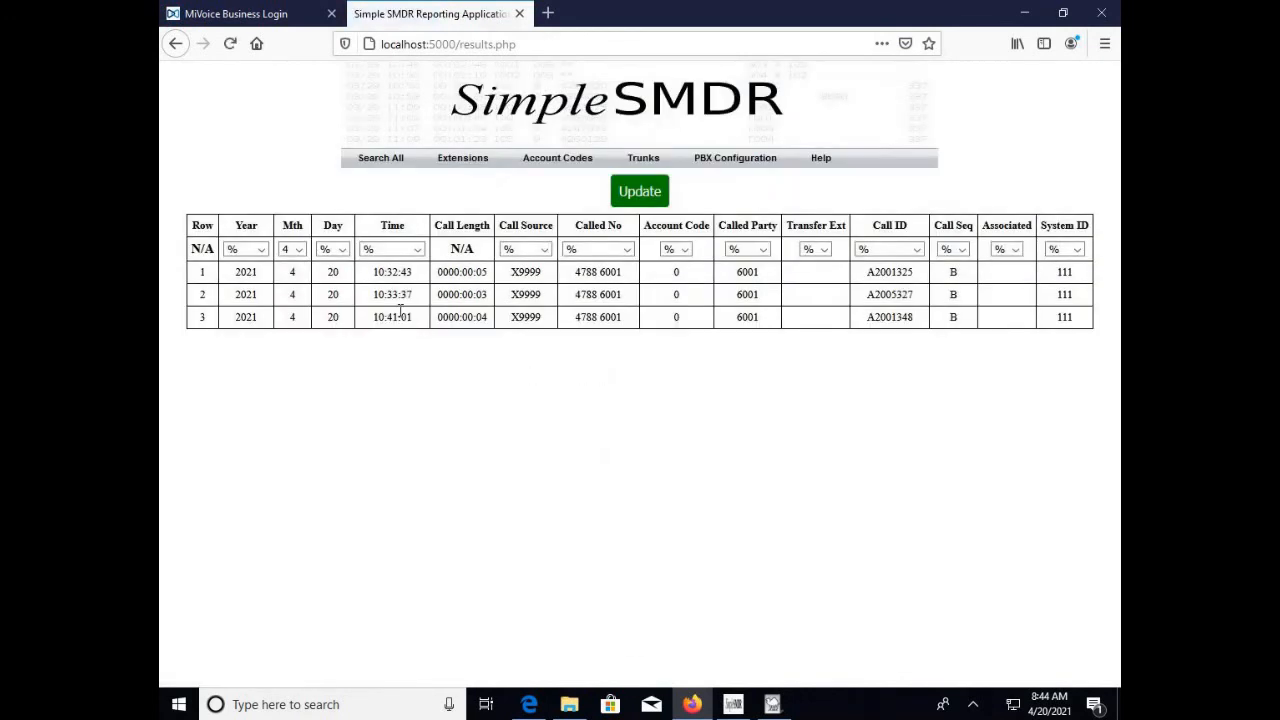